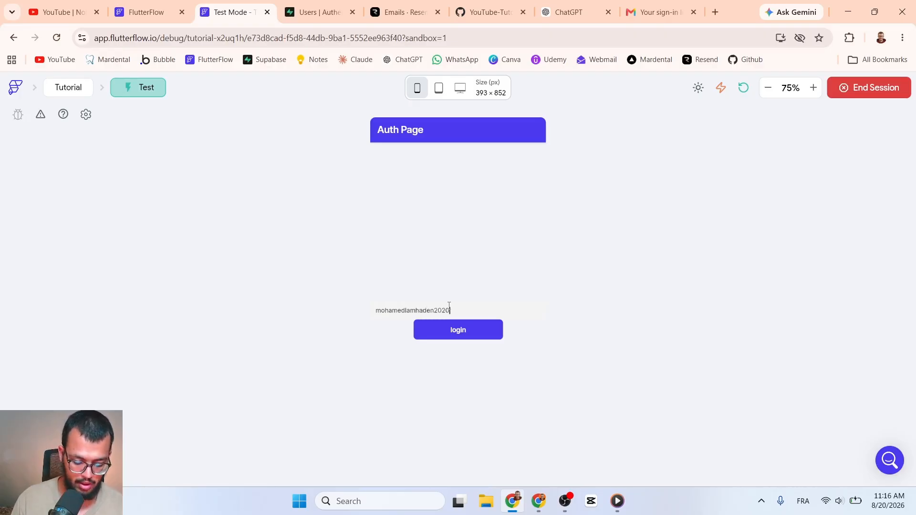
text(@gmail.com)
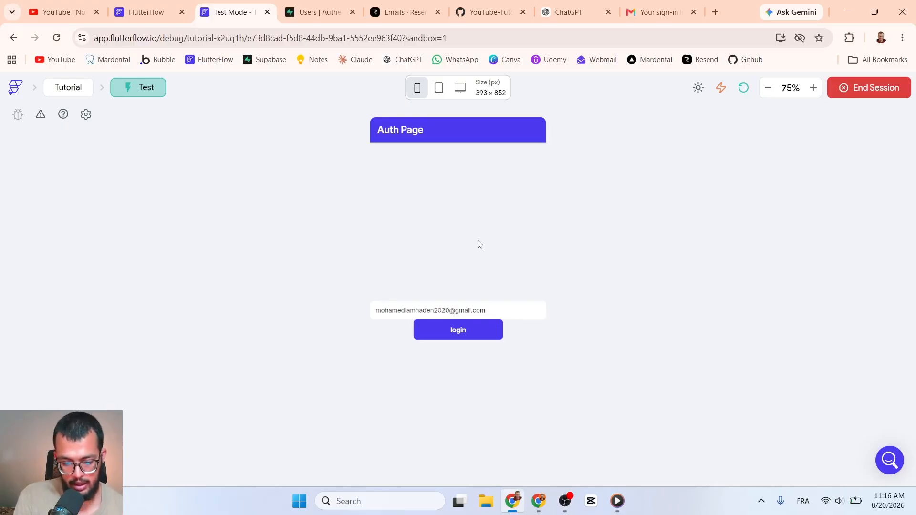
click(466, 331)
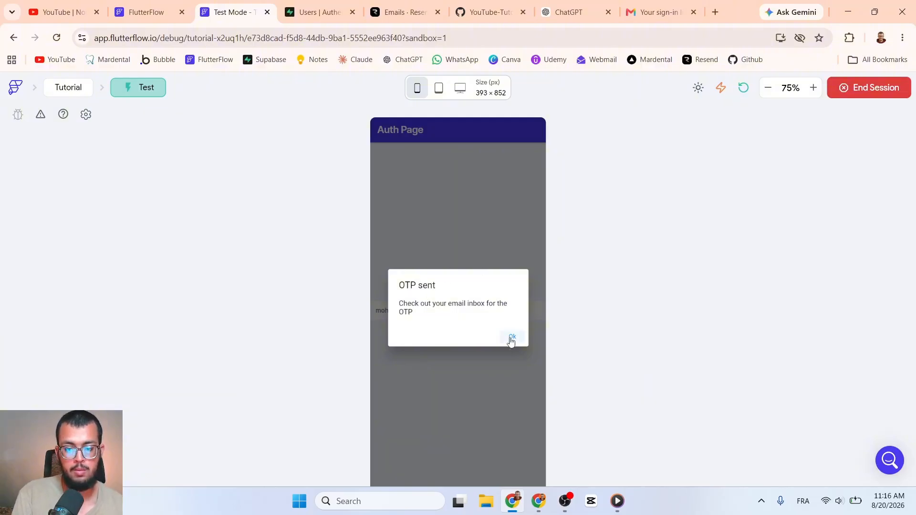
click(511, 340)
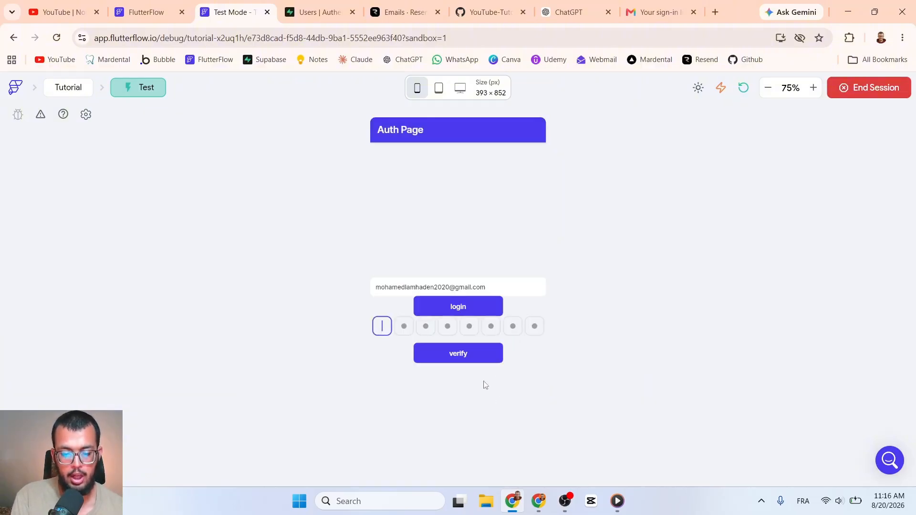
Open the latest sign-in email in Gmail to read the one-time code.
click(654, 13)
click(168, 124)
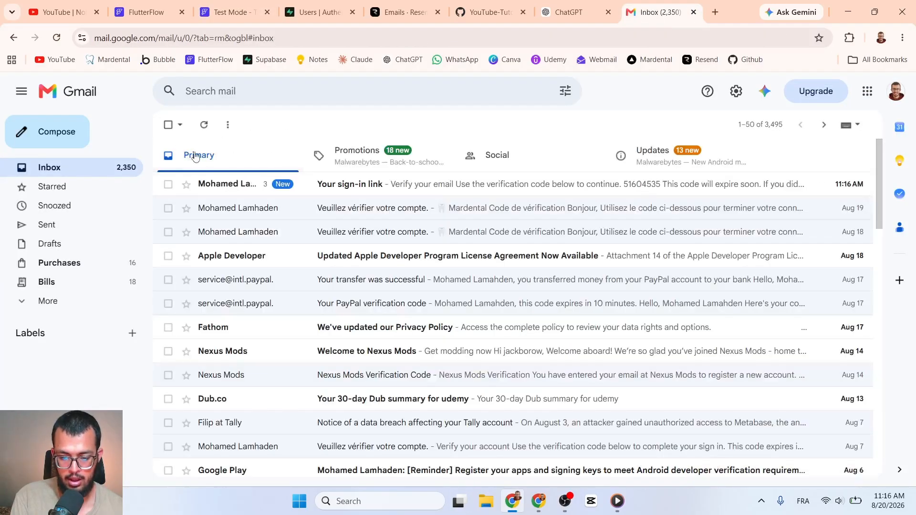
click(333, 190)
scroll(448, 383, down, 3)
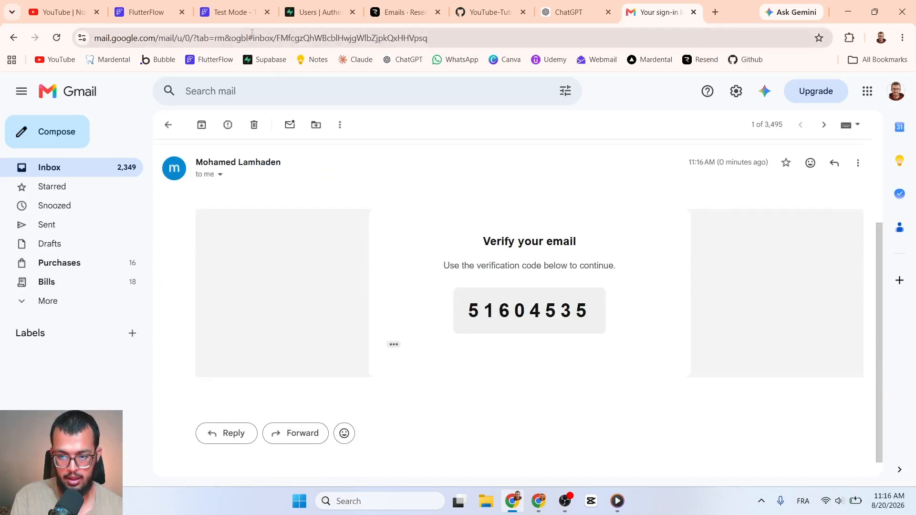
Back in the test app, verify the code to reach Home Page, then log out.
click(234, 12)
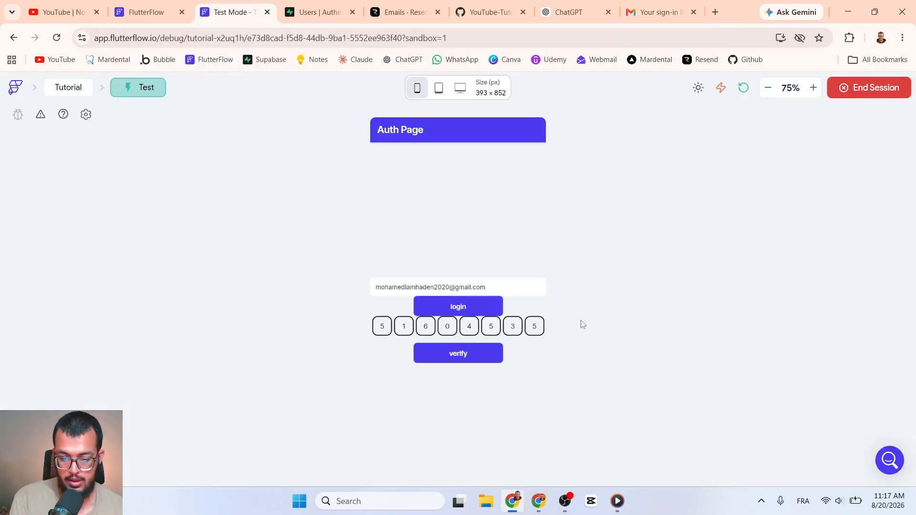
click(452, 354)
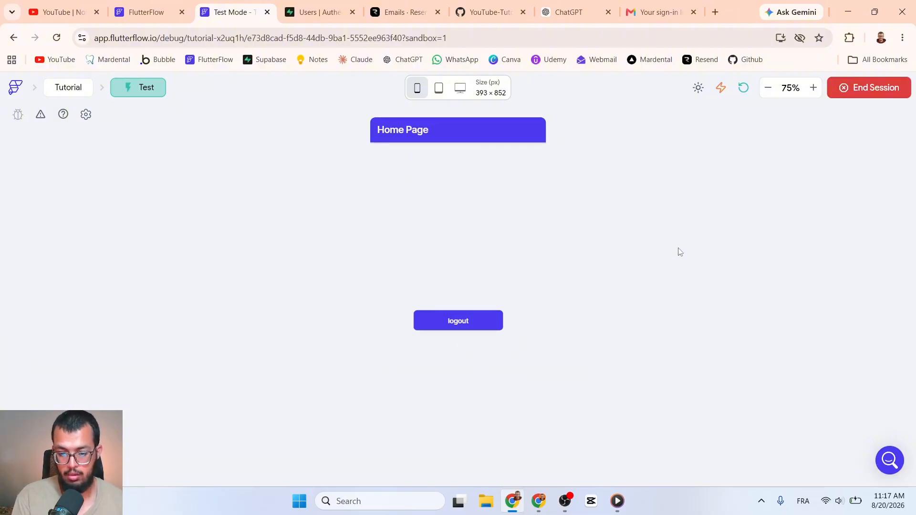
click(485, 327)
Enter the second email address, request a login code and dismiss the OTP-sent notice.
click(462, 304)
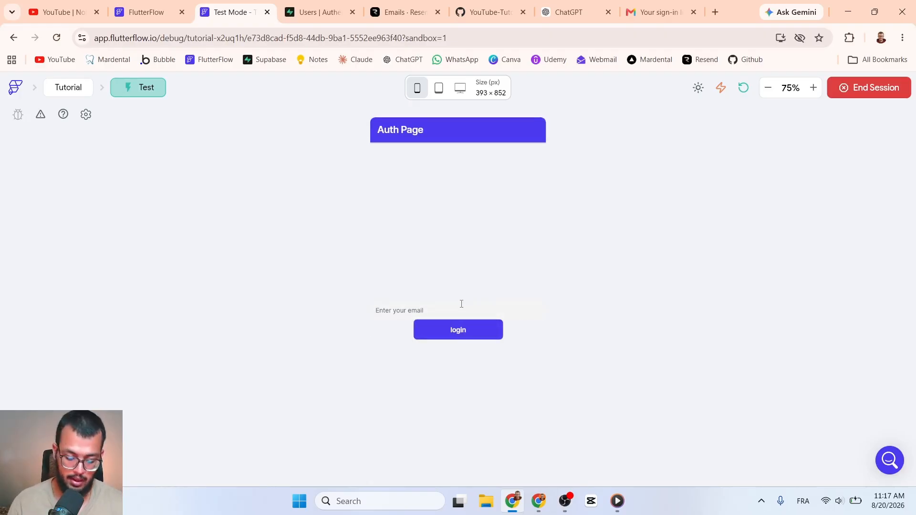
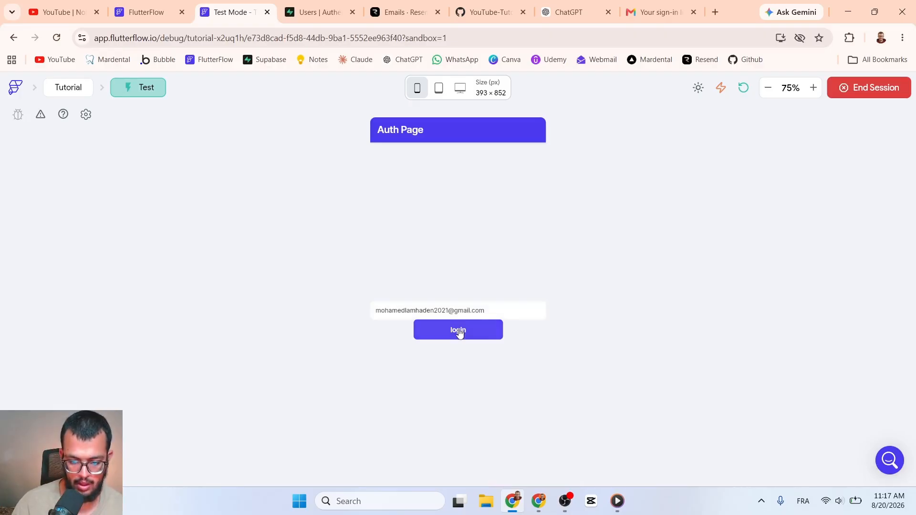
click(459, 333)
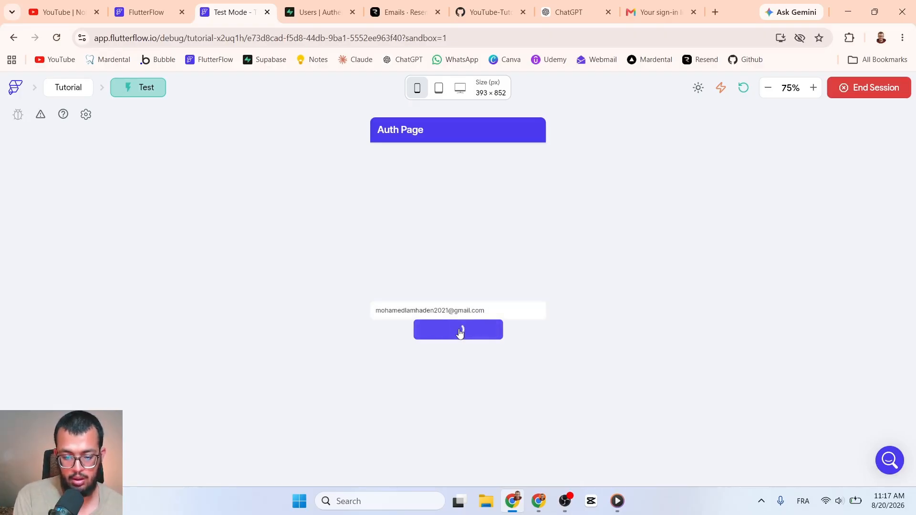
click(506, 336)
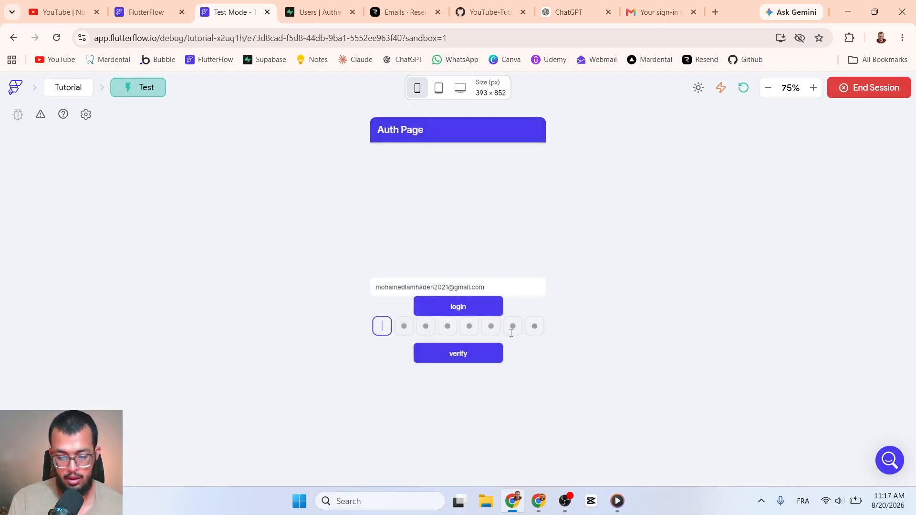
Read the newest sign-in code in the other account's inbox, then return to the test app.
click(539, 499)
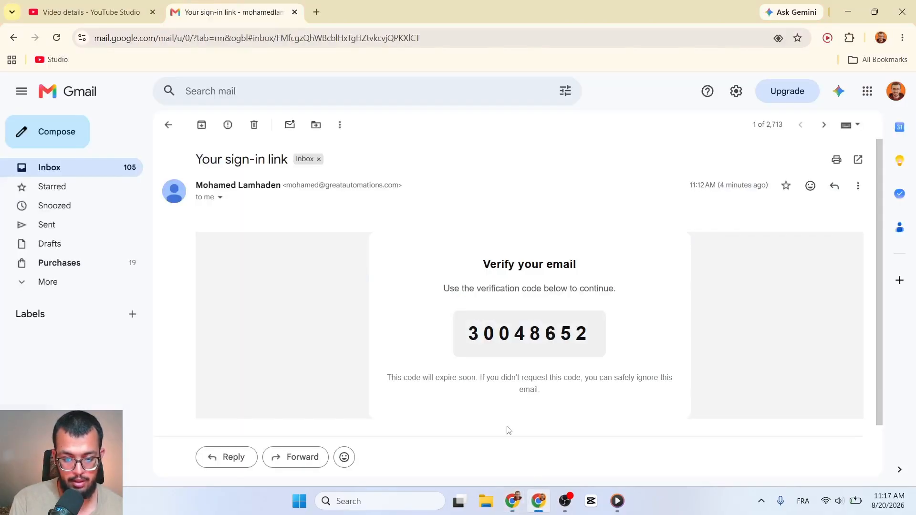
click(180, 119)
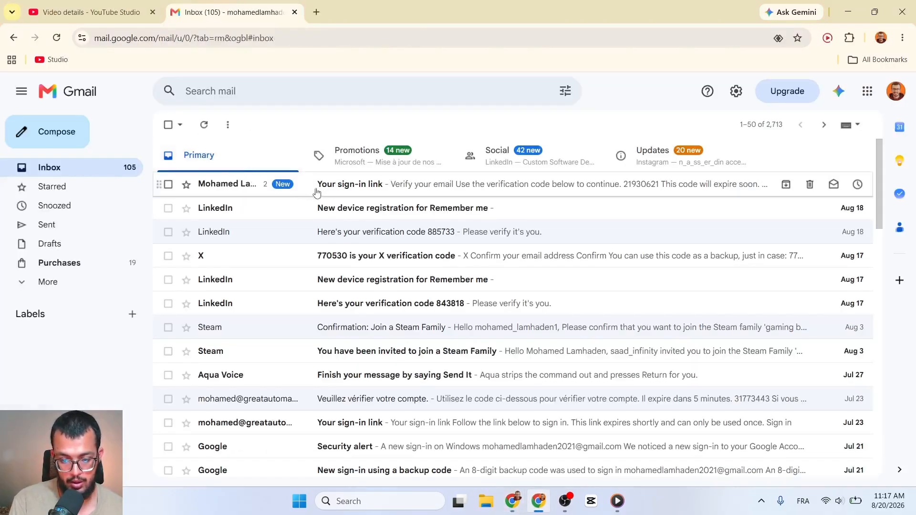
click(318, 187)
scroll(523, 359, down, 2)
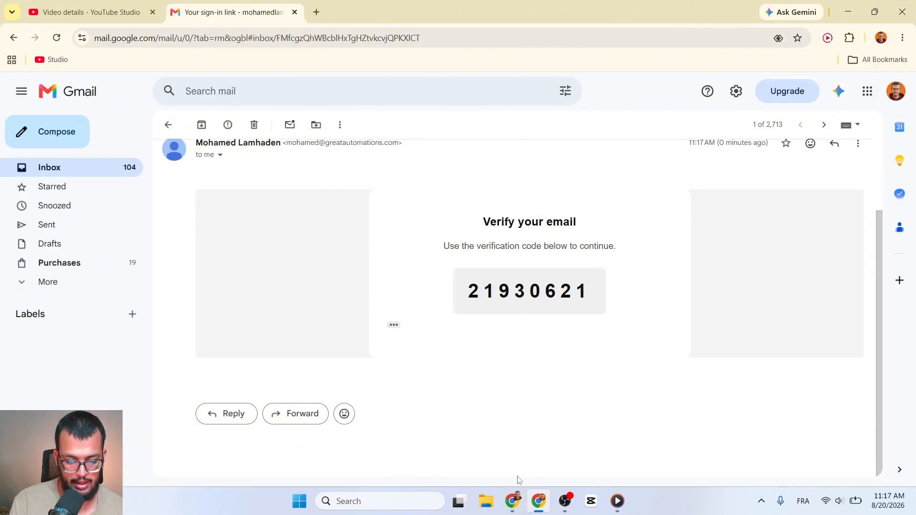
click(514, 507)
click(146, 12)
click(231, 12)
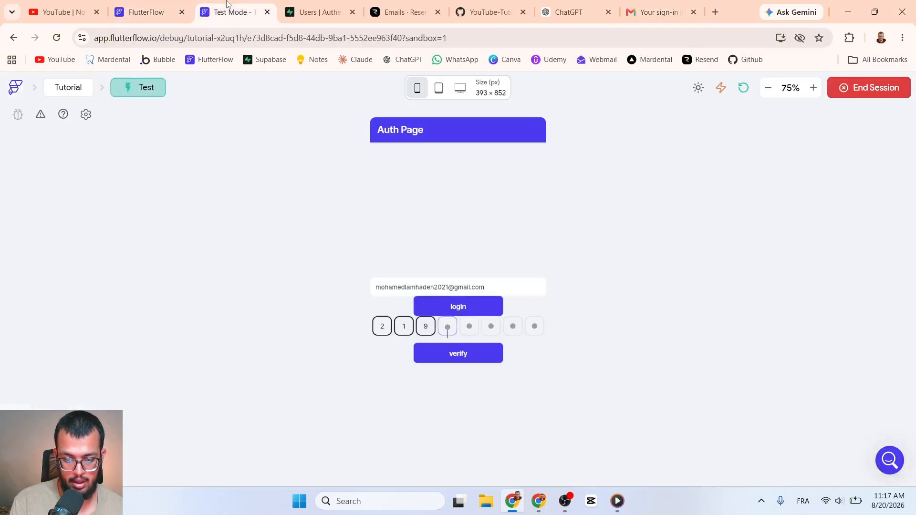
click(448, 327)
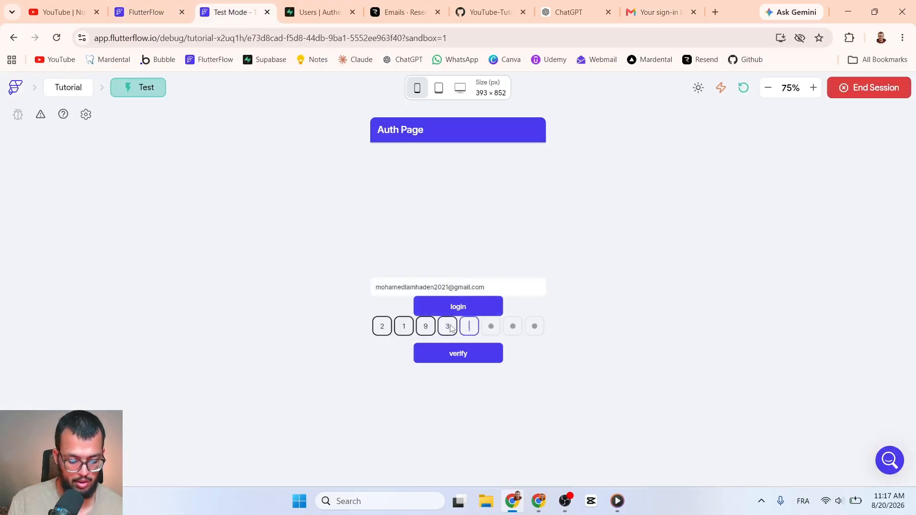
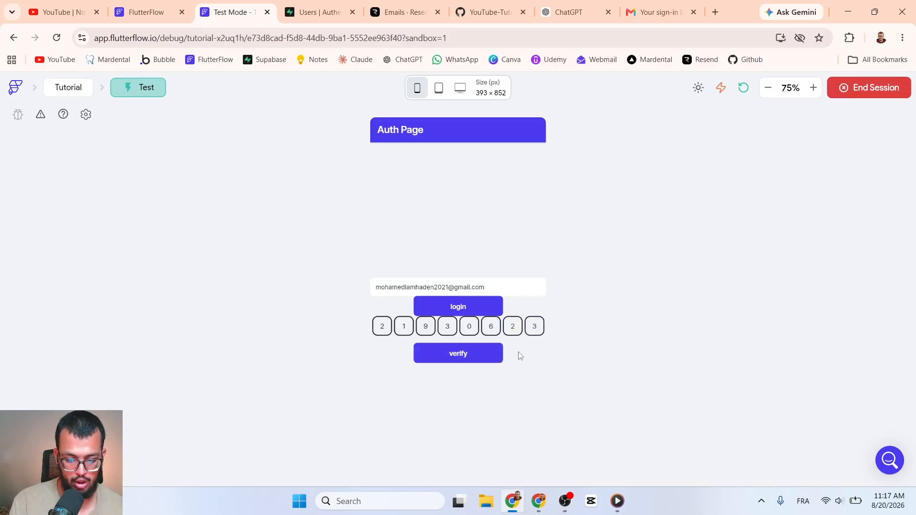
click(536, 328)
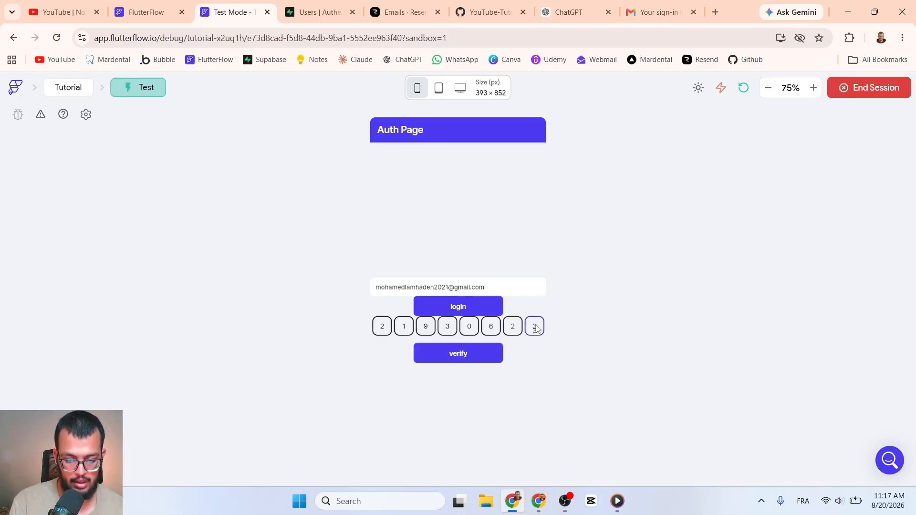
click(485, 356)
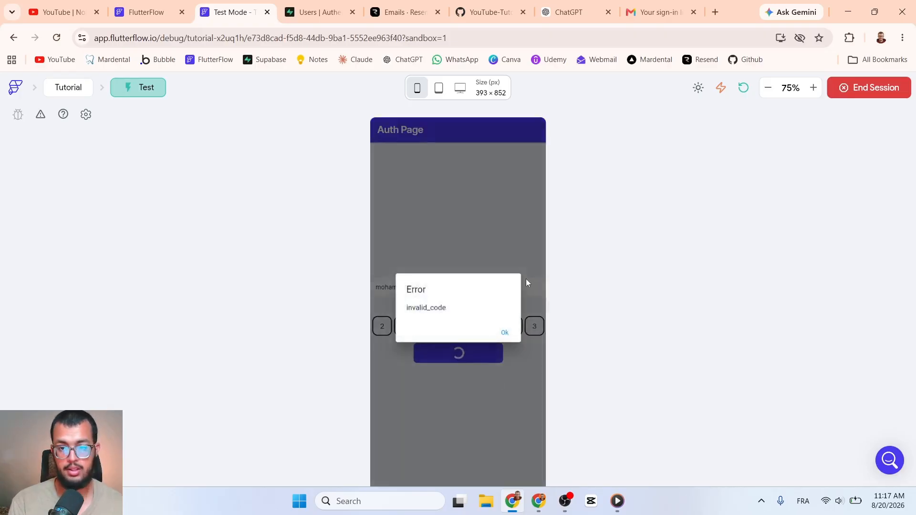
click(505, 333)
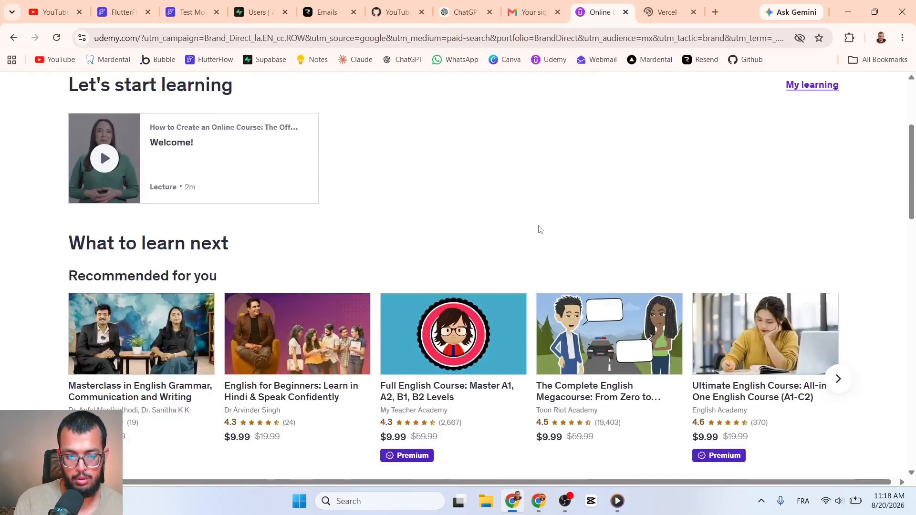
Glance at the Vercel site tab, then go back to the running test app.
click(666, 6)
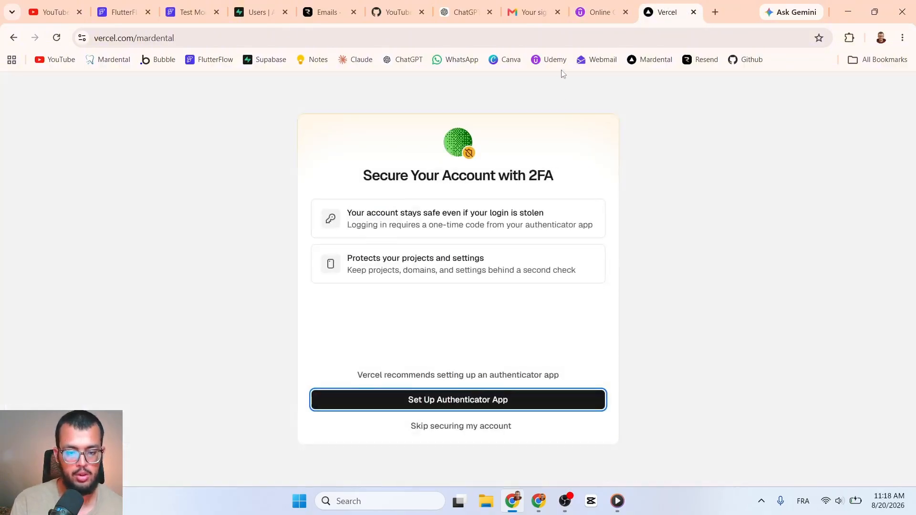
click(194, 5)
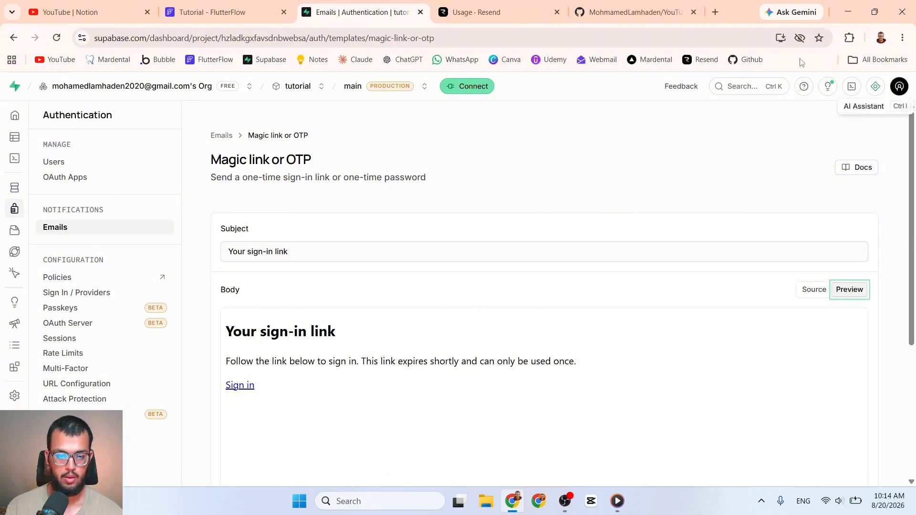
click(720, 18)
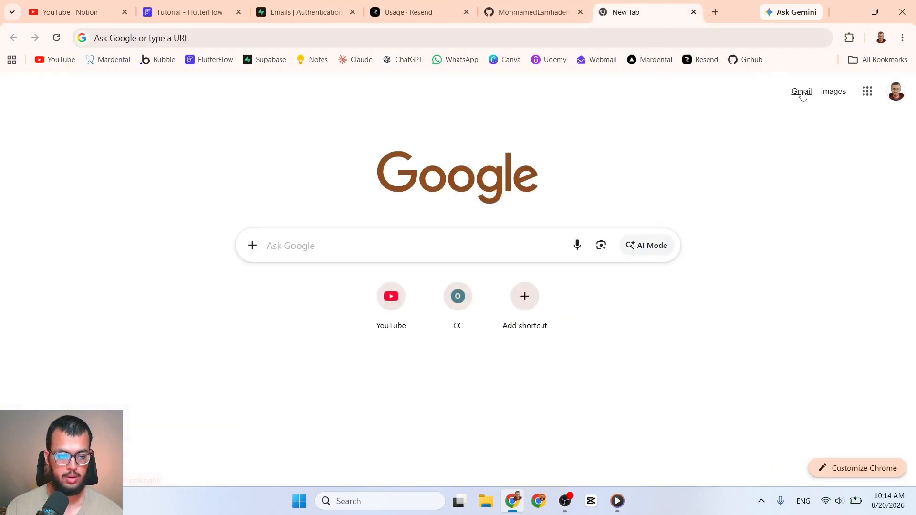
click(801, 92)
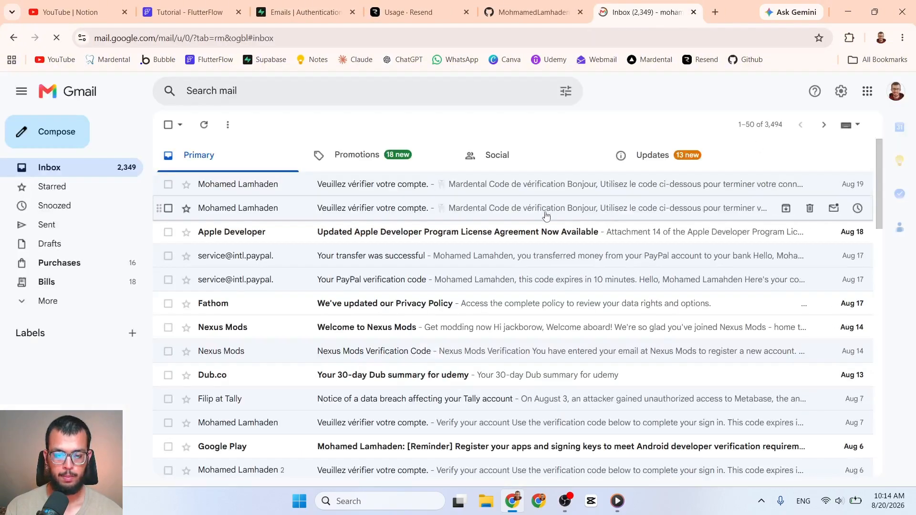
click(260, 185)
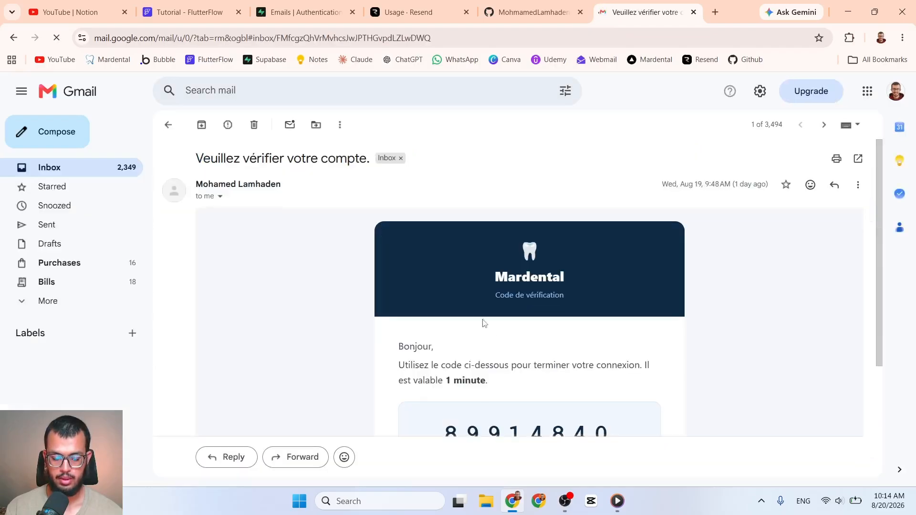
scroll(533, 176, down, 3)
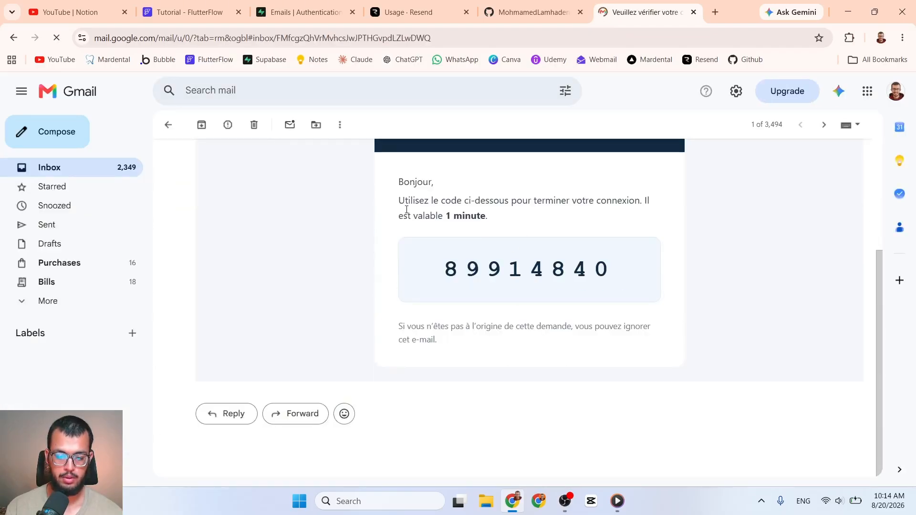
drag(399, 183, 488, 217)
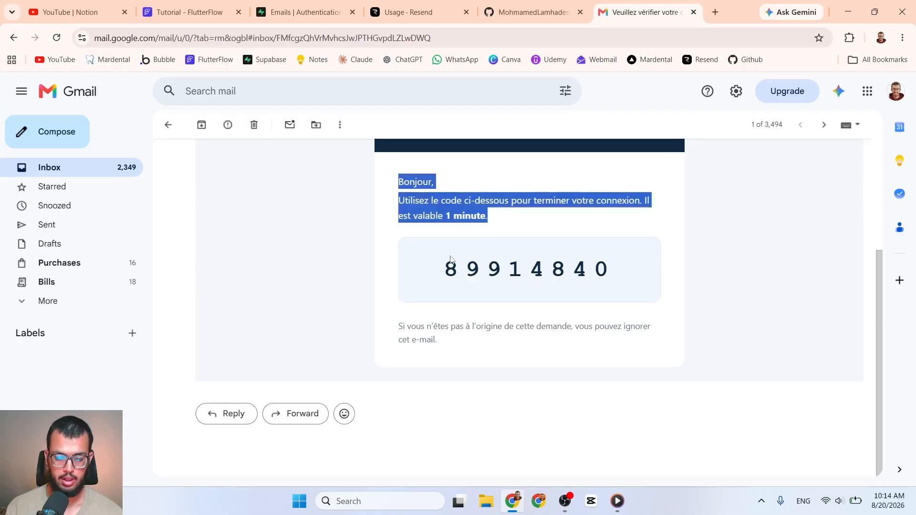
scroll(488, 229, up, 3)
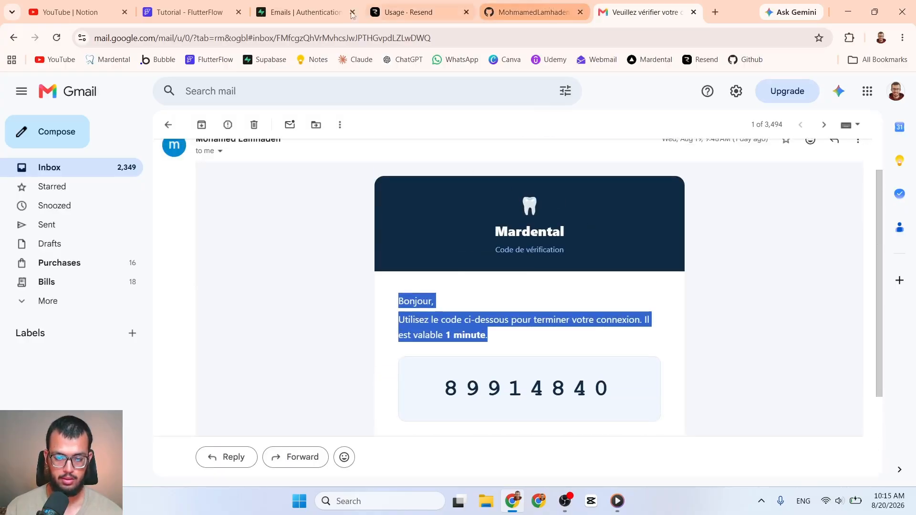
click(693, 12)
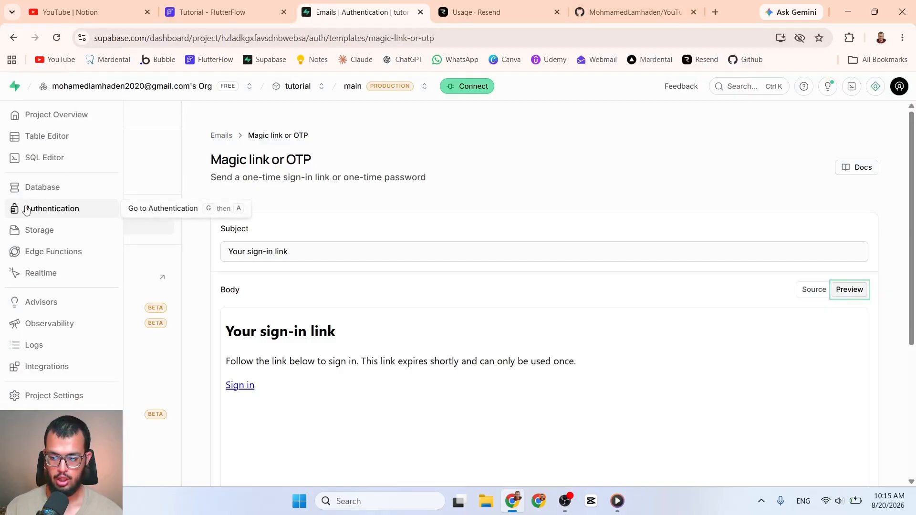
Return to the email templates list, look over SMTP settings, then switch back to the templates window.
click(60, 229)
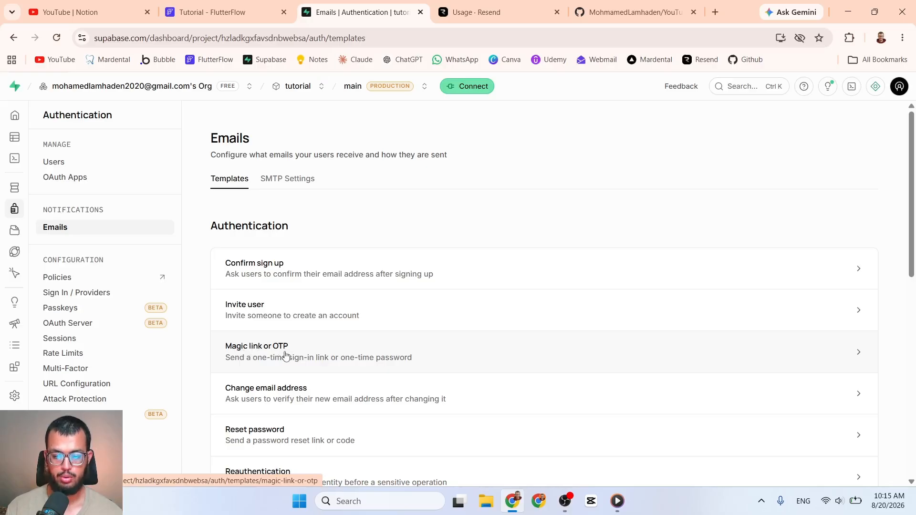
click(281, 184)
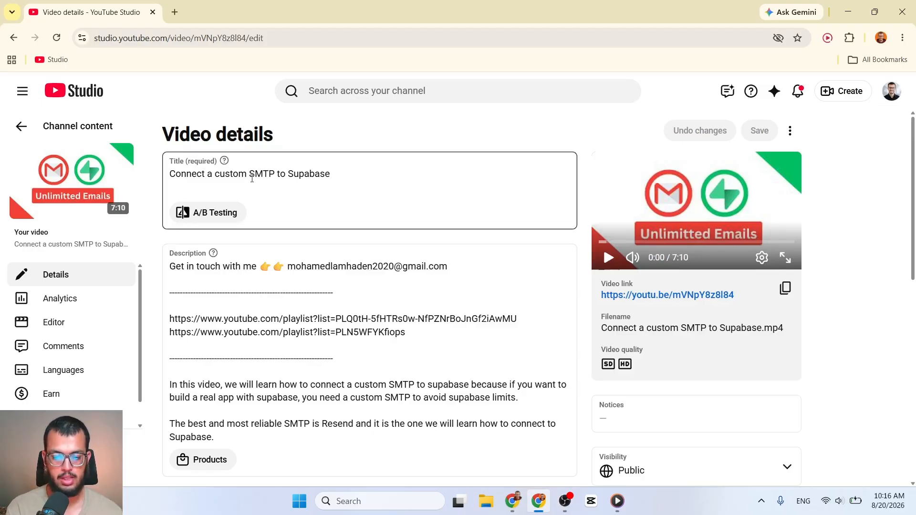
drag(250, 175, 275, 174)
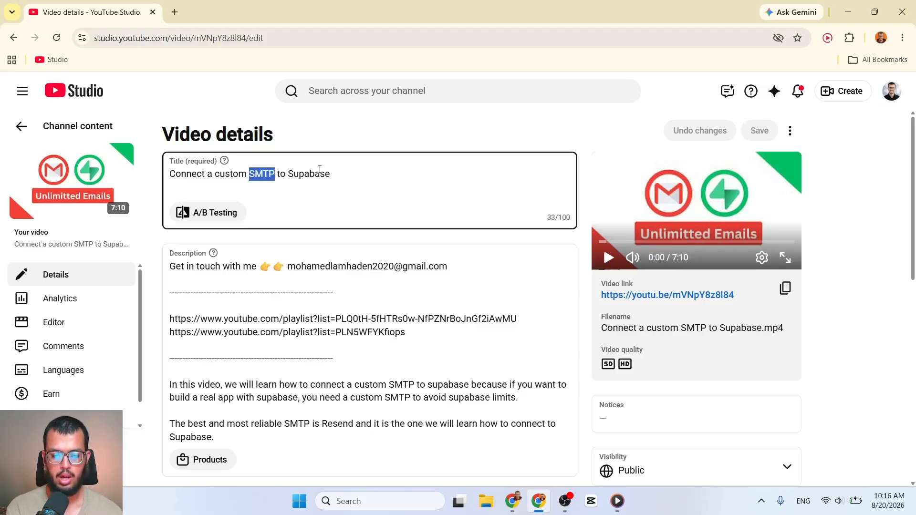
click(354, 174)
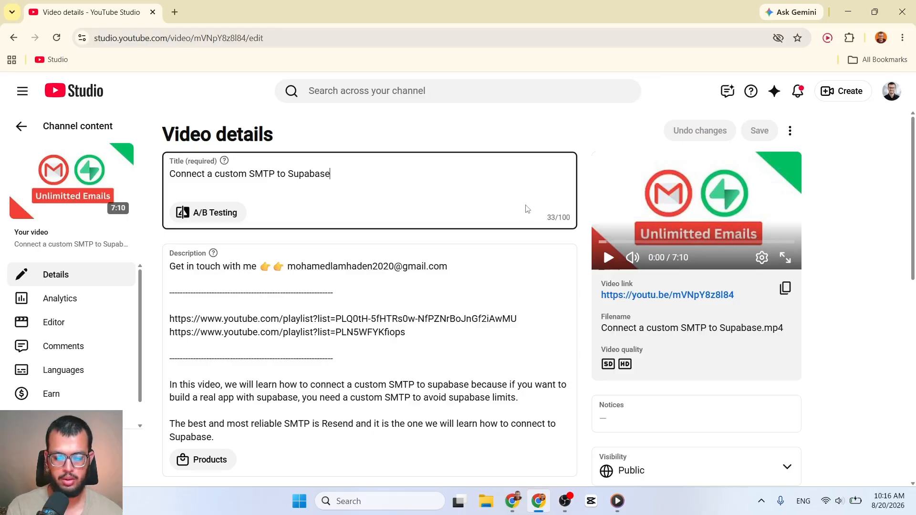
key(alt+Tab)
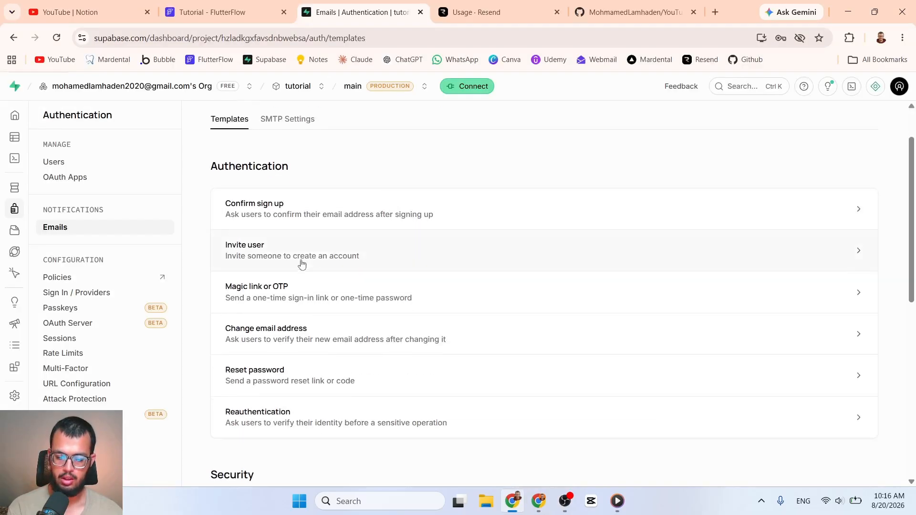
Open the Magic link or OTP template and preview its default sign-in email.
click(278, 293)
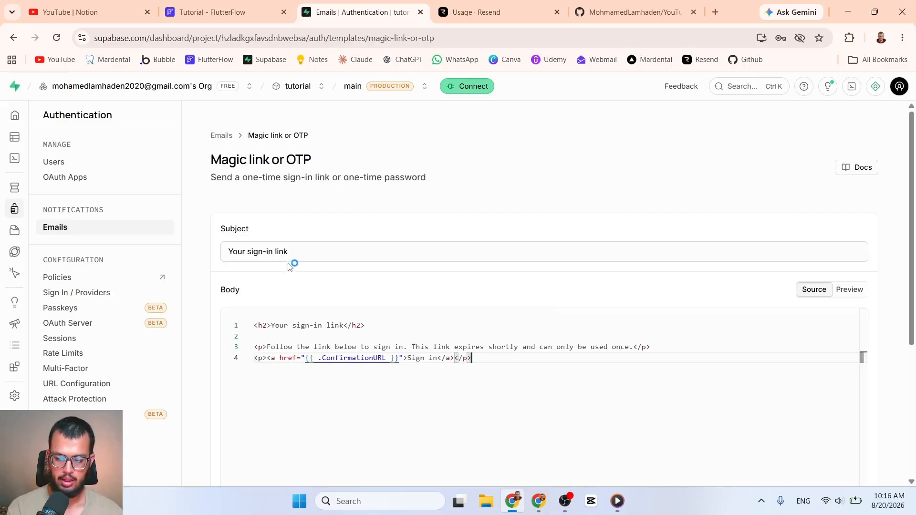
scroll(319, 300, down, 1)
click(851, 231)
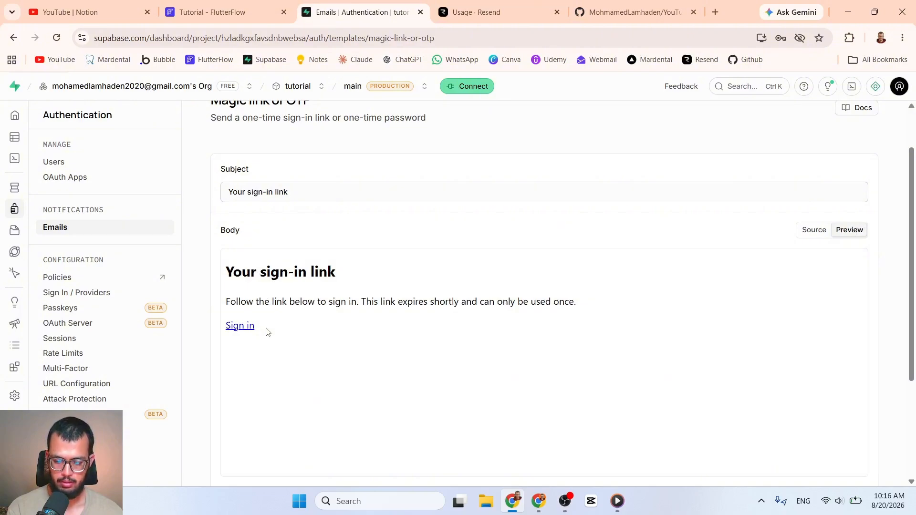
click(809, 234)
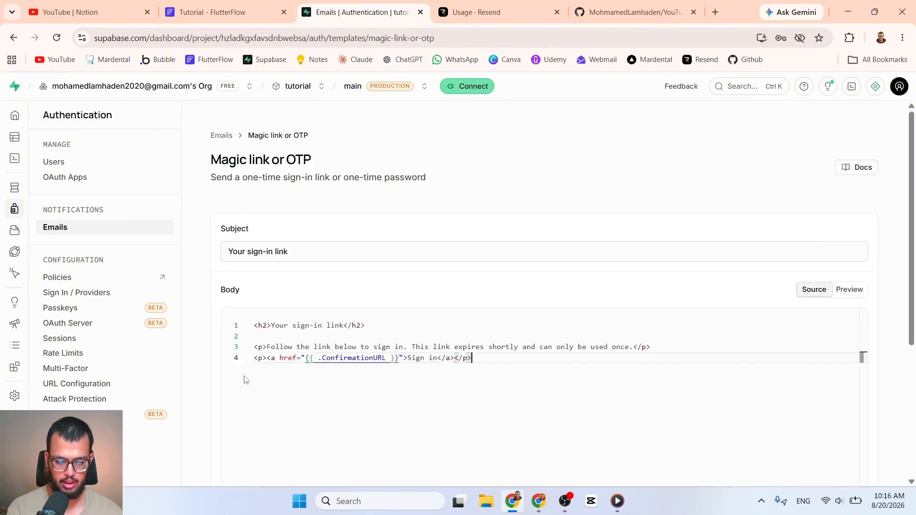
Change the h2 heading from 'Your sign-in link' to 'Your OTP'.
click(267, 325)
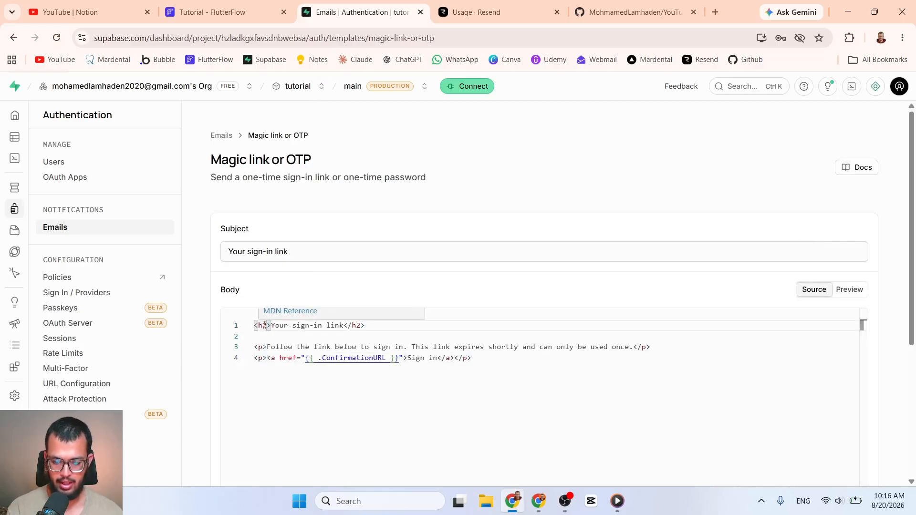
key(Right)
key(Right)
key(Right)
key(Right)
key(Right)
key(Right)
key(Right)
key(Right)
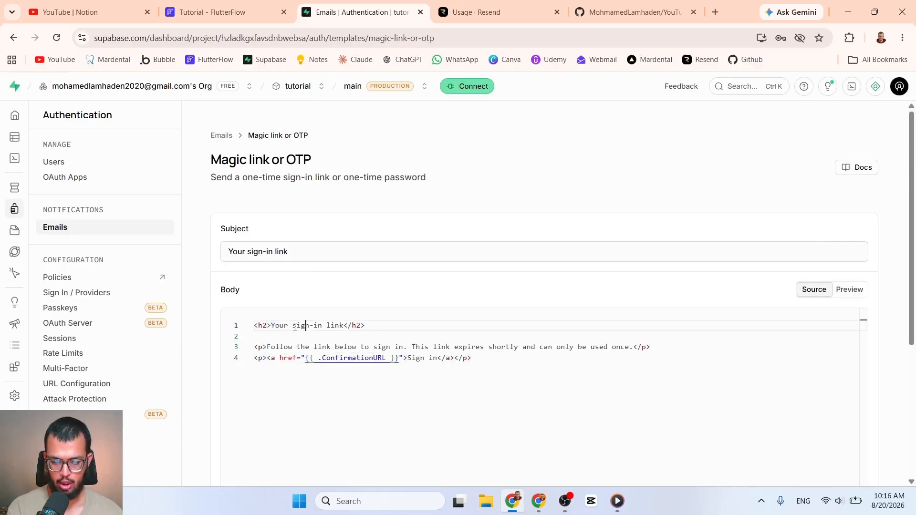
drag(293, 325, 343, 326)
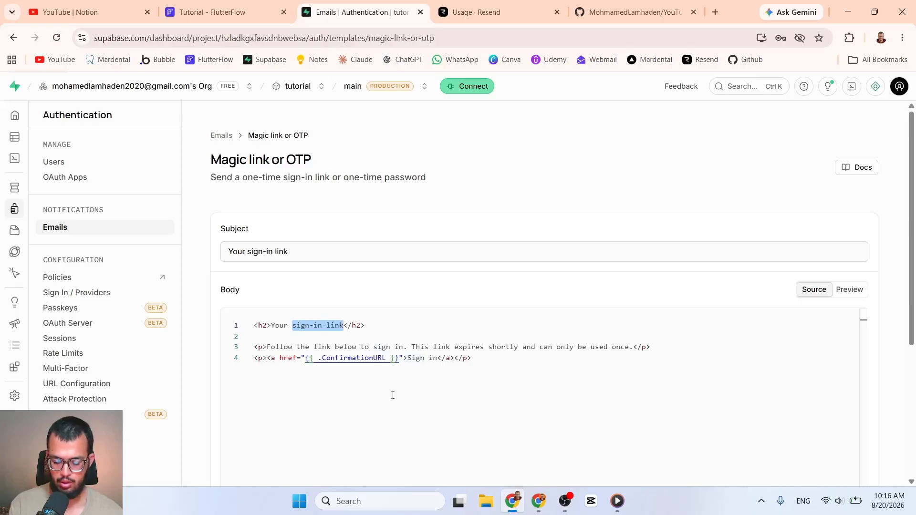
text(OTP)
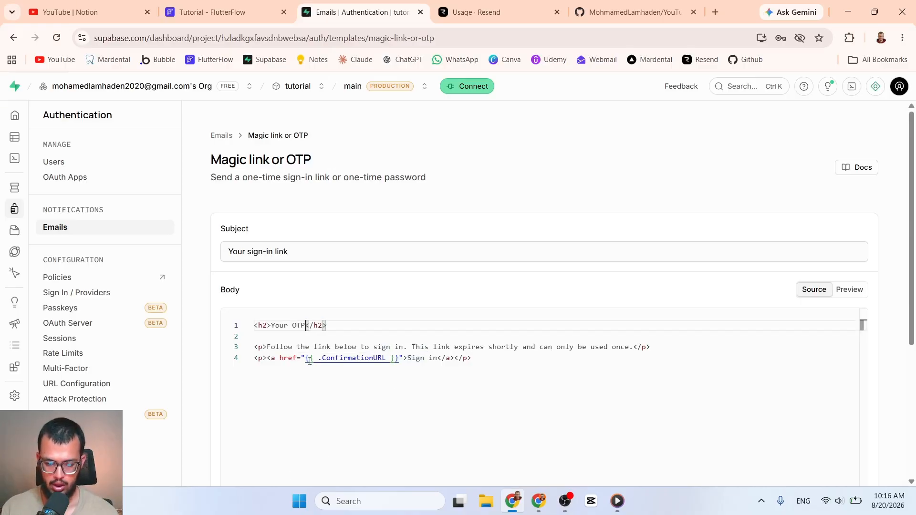
drag(267, 348, 630, 347)
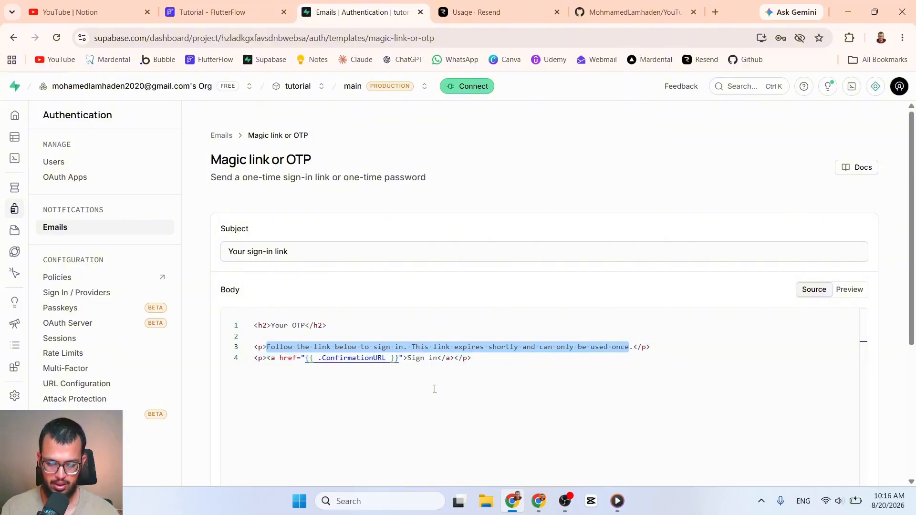
scroll(914, 270, down, 4)
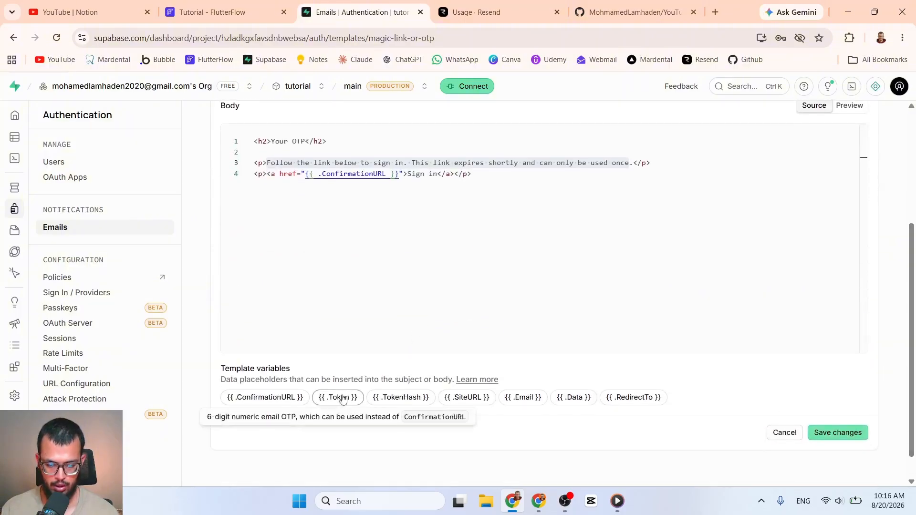
Replace the link's {{ .ConfirmationURL }} href with the {{ .Token }} variable.
drag(324, 174, 384, 174)
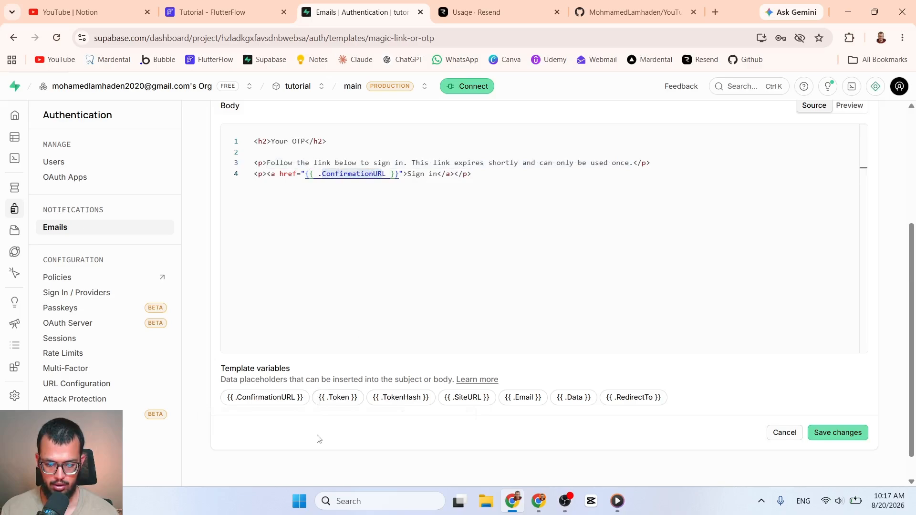
click(338, 398)
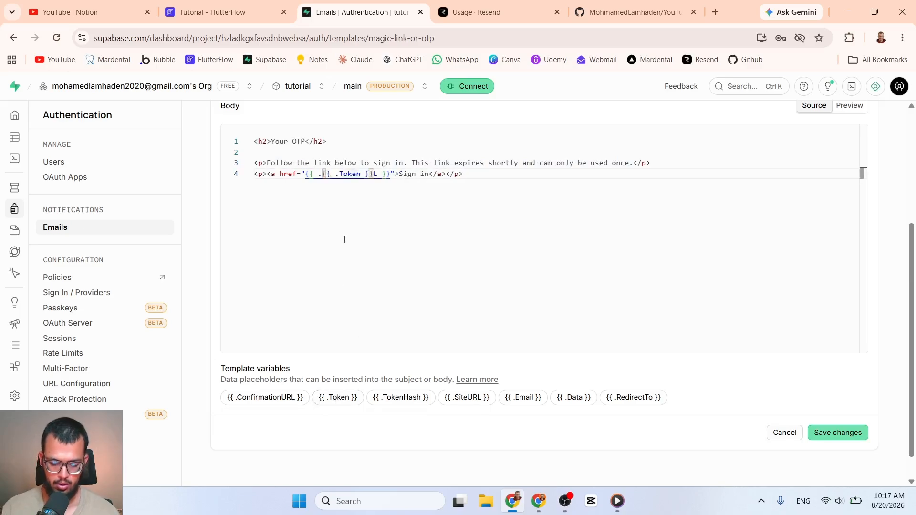
click(391, 176)
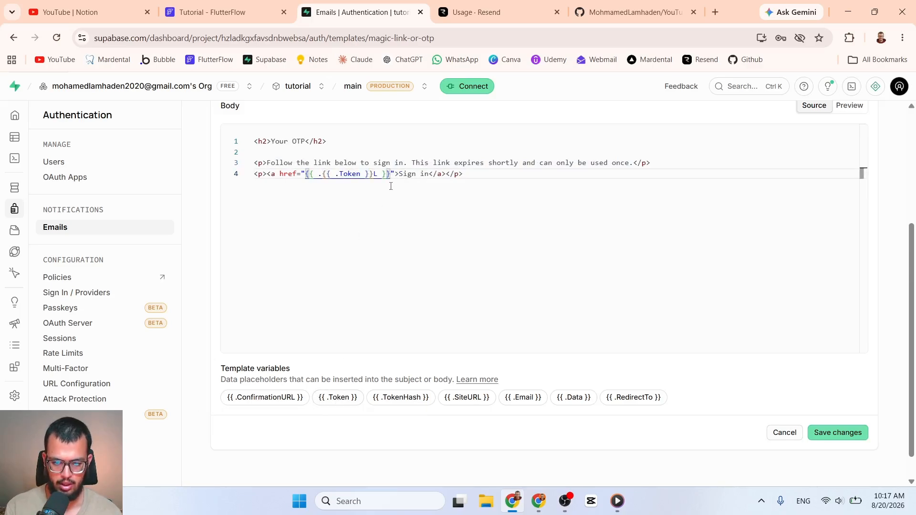
key(BackSpace)
key(BackSpace)
key(BackSpace)
key(BackSpace)
key(BackSpace)
key(BackSpace)
key(BackSpace)
key(BackSpace)
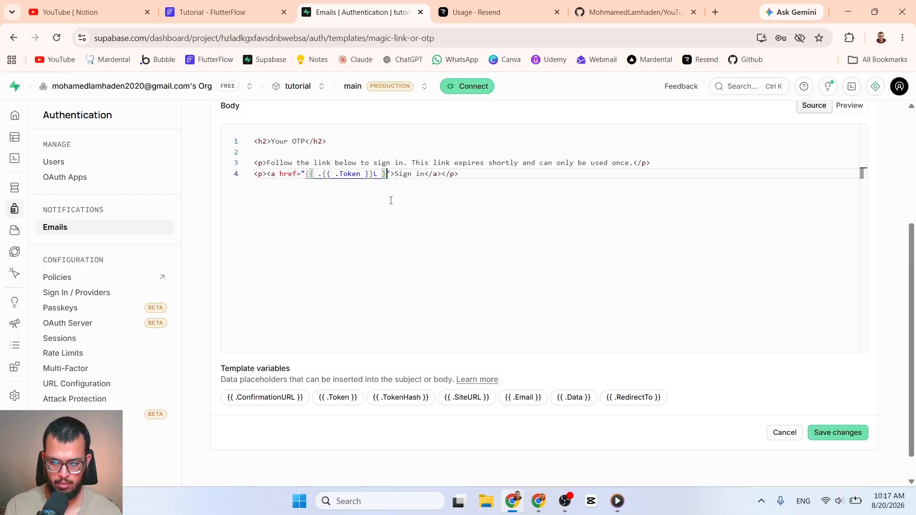
key(BackSpace)
key(BackSpace)
key(BackSpace)
key(BackSpace)
key(BackSpace)
key(BackSpace)
key(BackSpace)
key(BackSpace)
key(BackSpace)
key(BackSpace)
key(BackSpace)
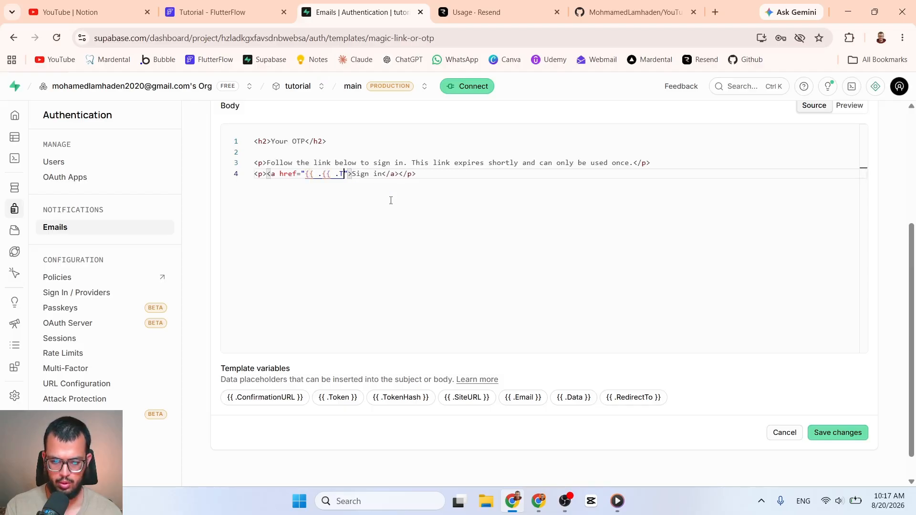
key(BackSpace)
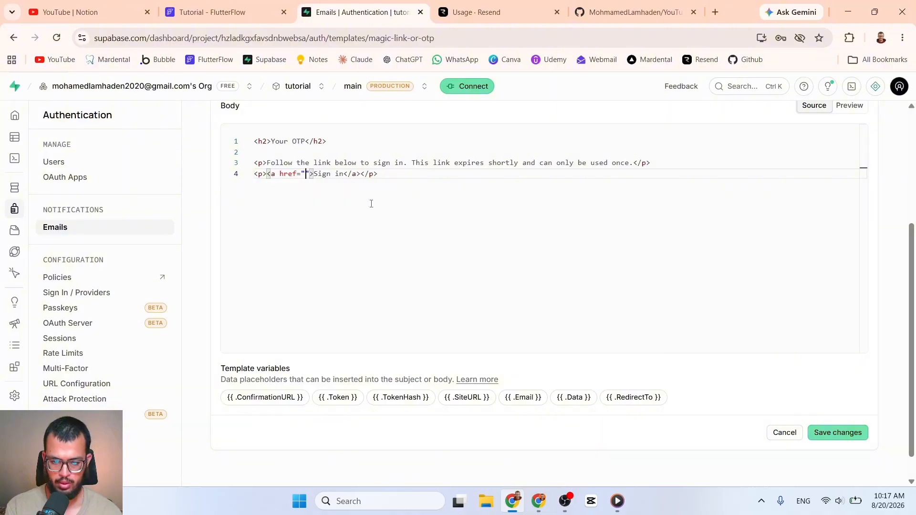
click(327, 397)
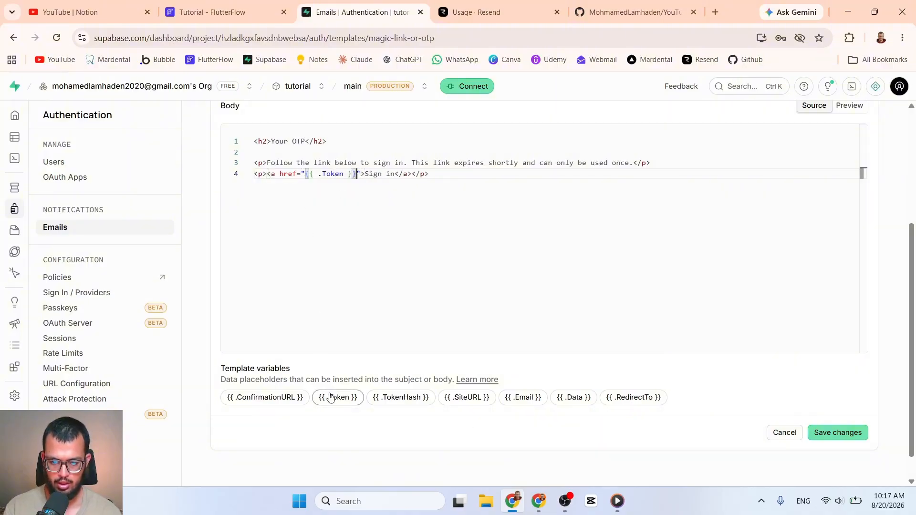
click(339, 272)
scroll(862, 160, up, 3)
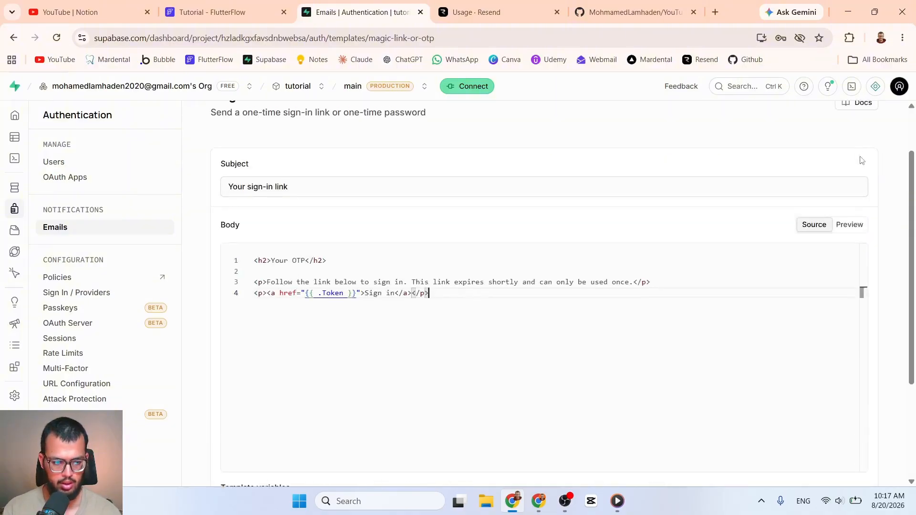
Preview the edited OTP email to check the new heading and link.
click(851, 225)
scroll(252, 239, down, 3)
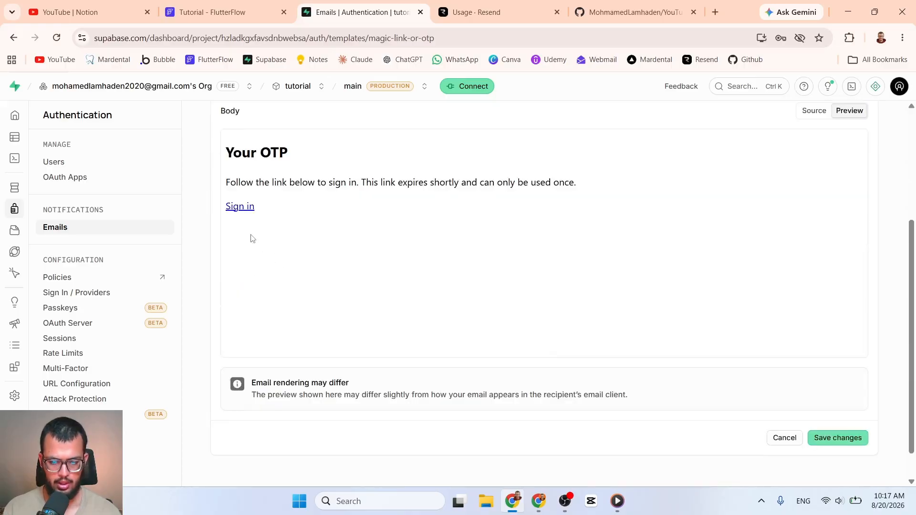
drag(264, 216, 227, 218)
click(318, 214)
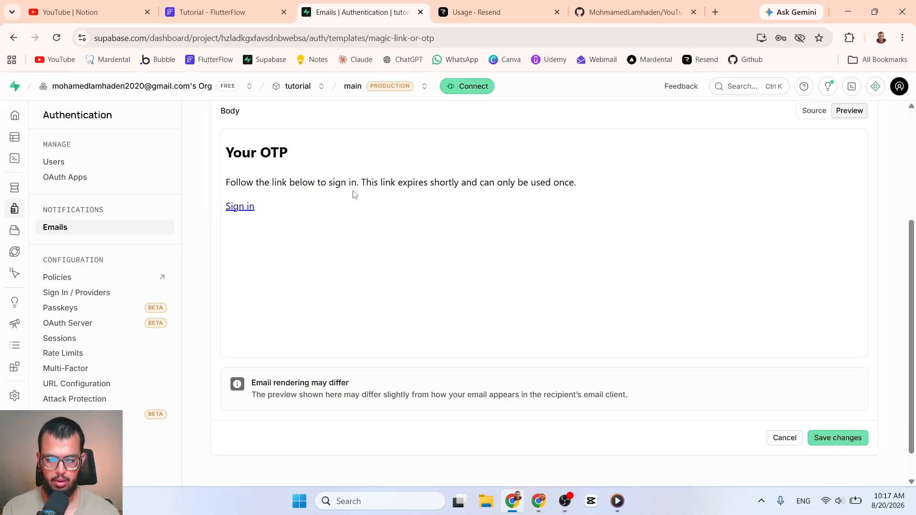
click(716, 13)
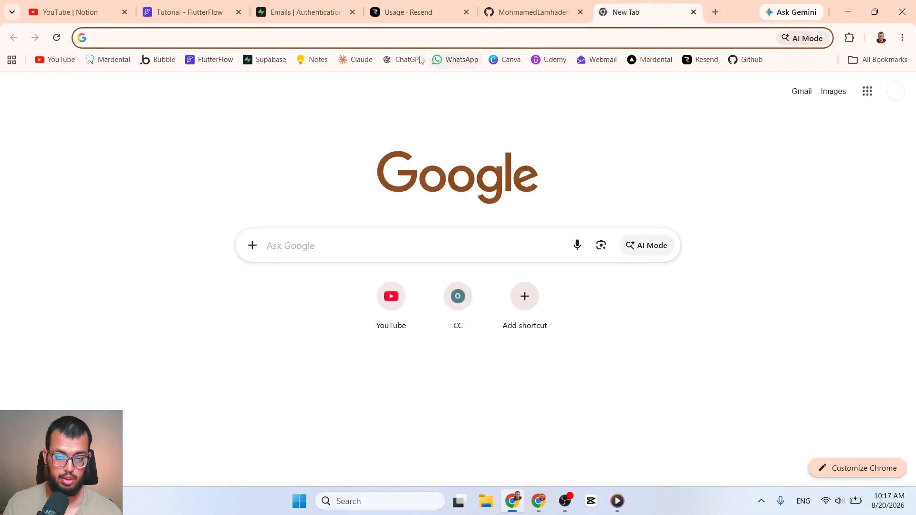
Load ChatGPT and paste a prompt asking for an OTP email template.
click(403, 60)
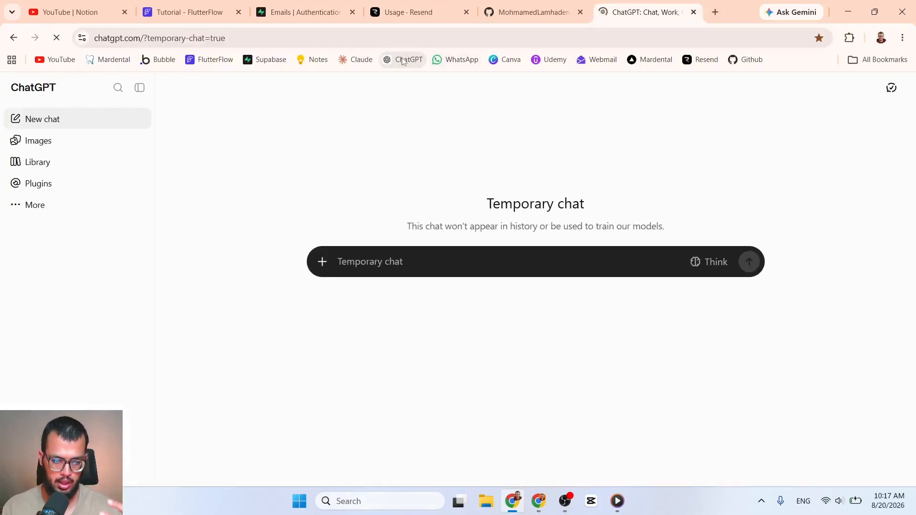
click(140, 87)
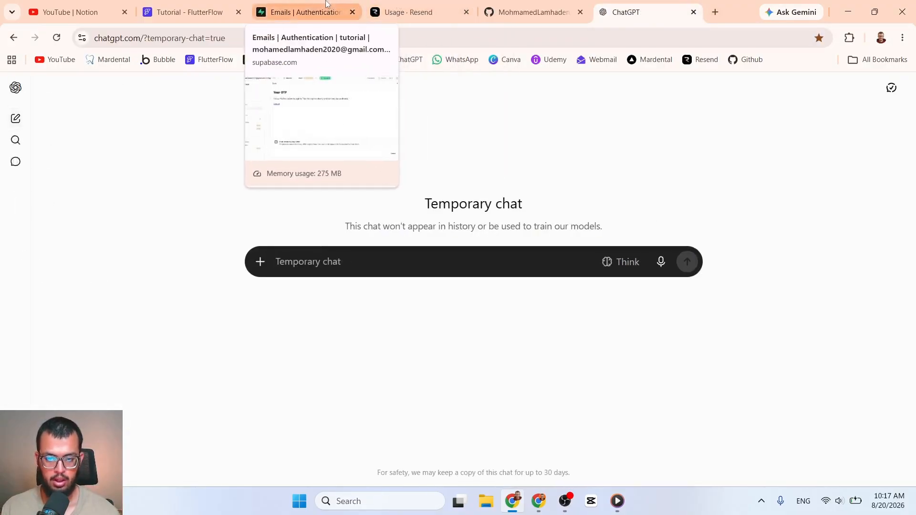
click(321, 15)
click(616, 12)
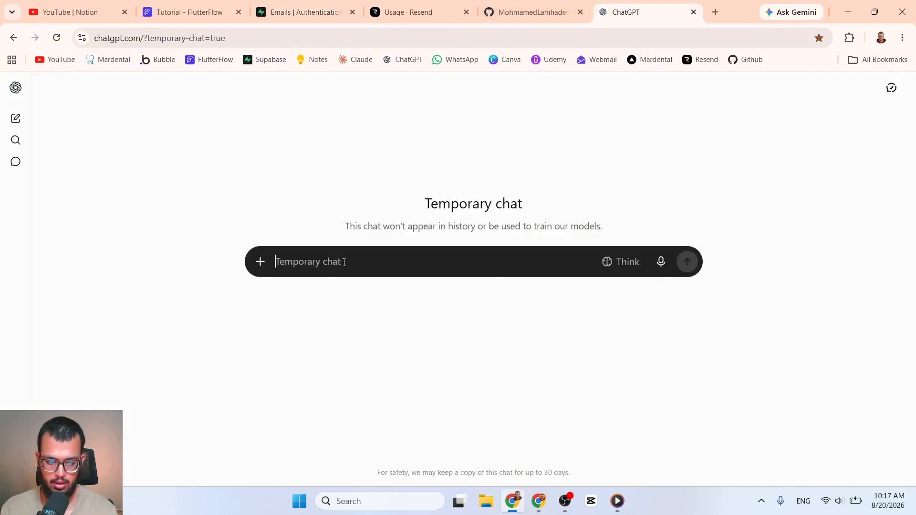
text(please i need an HTML code for an OTP email in supabase, make it simple, and of course make it show the OTP not a magic link)
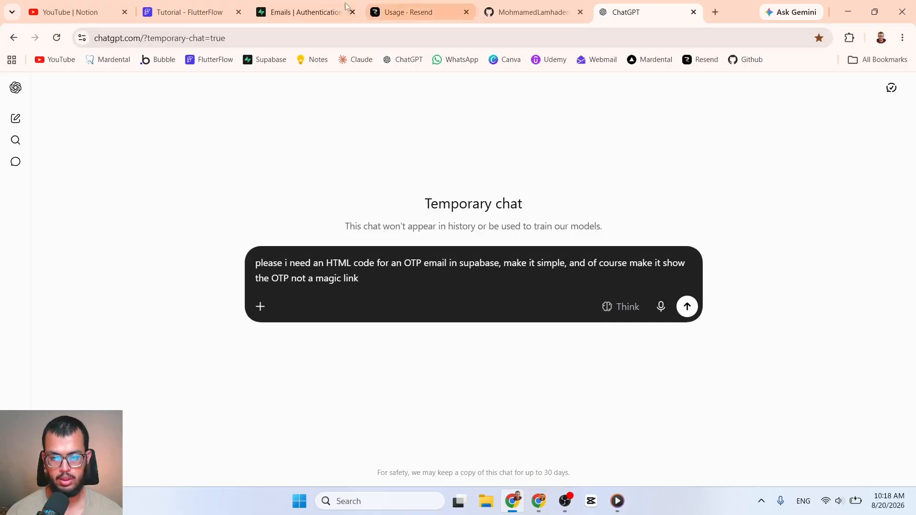
Send the prompt and copy the returned HTML template containing {{ .Token }}.
key(ctrl+3)
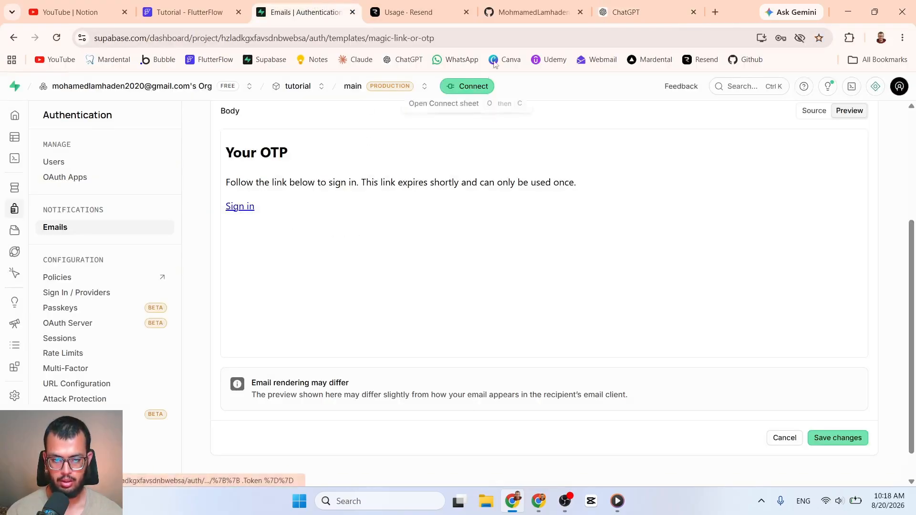
click(622, 10)
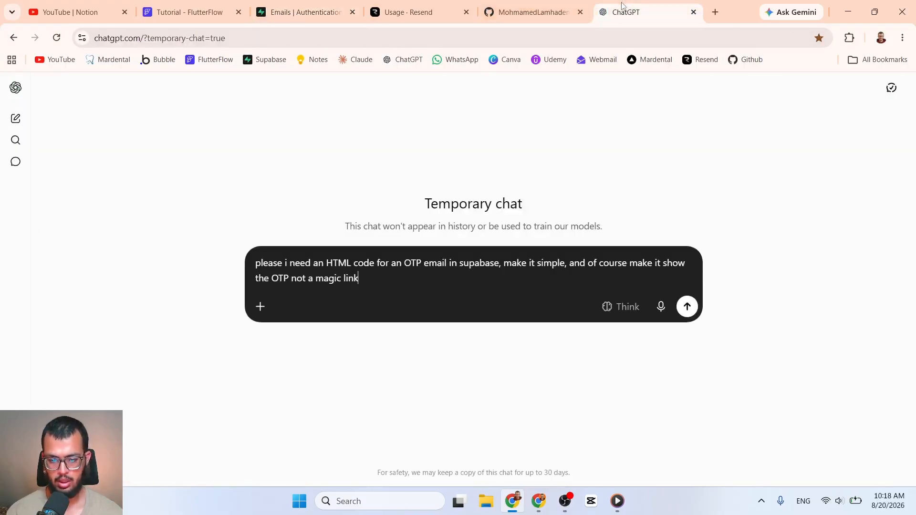
click(686, 306)
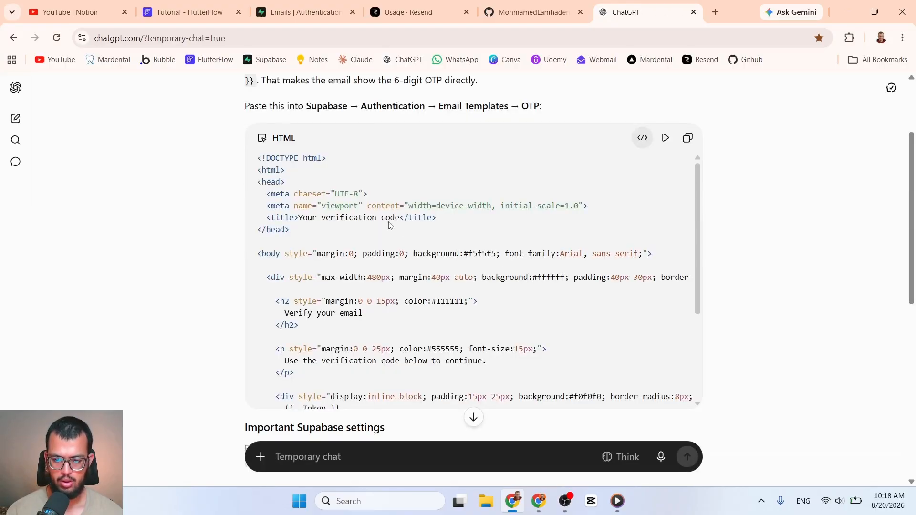
scroll(354, 246, down, 3)
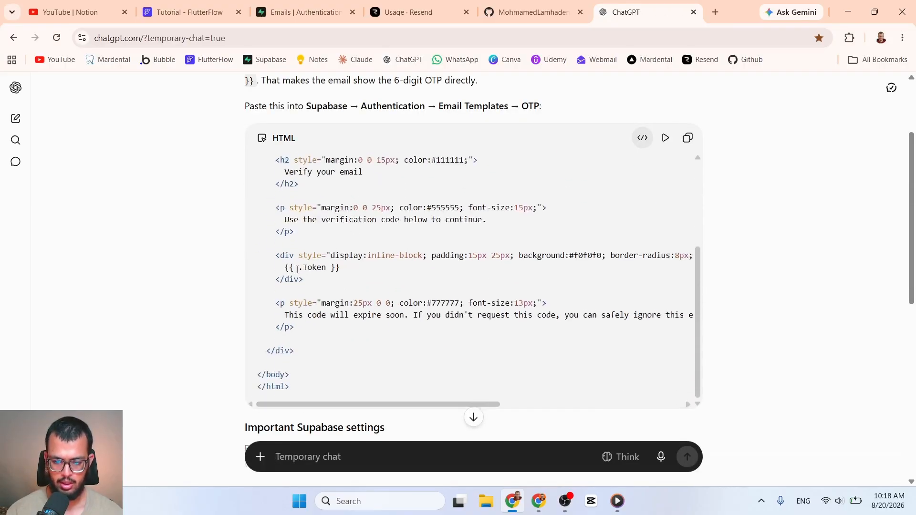
drag(286, 268, 337, 267)
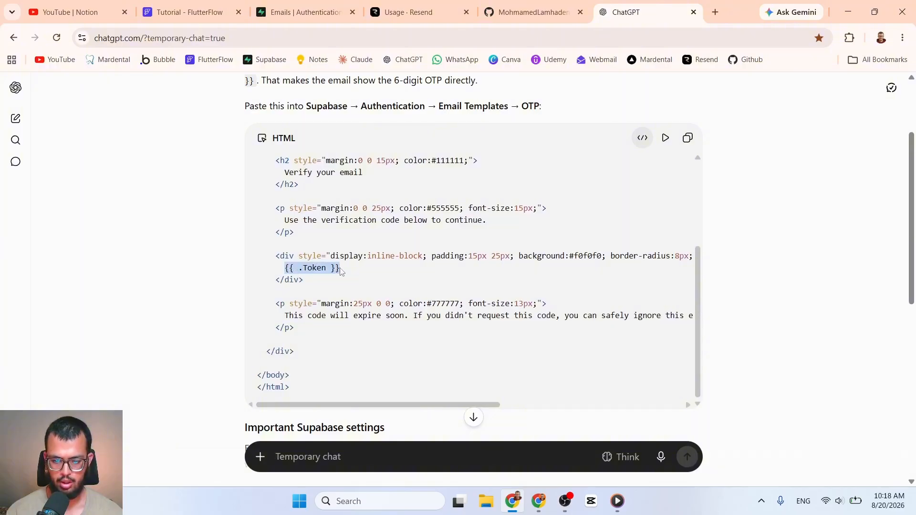
click(537, 213)
click(688, 138)
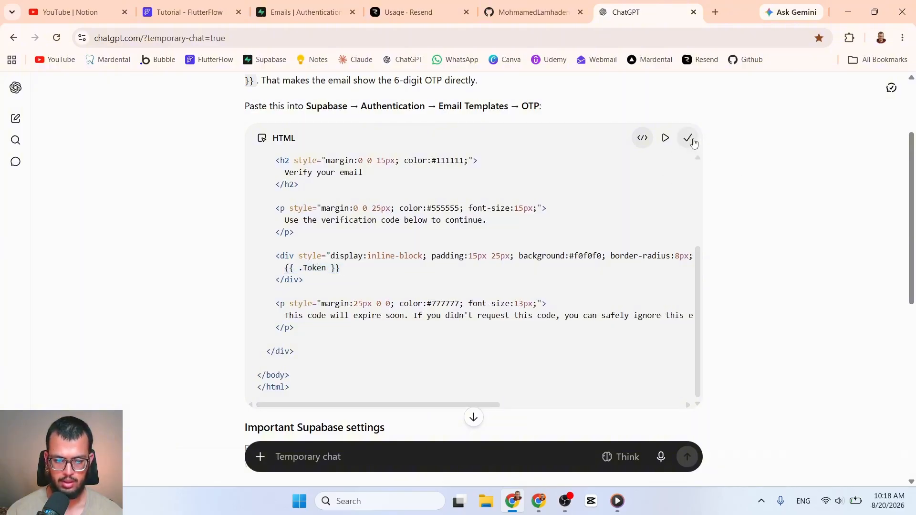
Replace all of the Magic link template's source with the copied 'Verify your email' HTML.
click(305, 12)
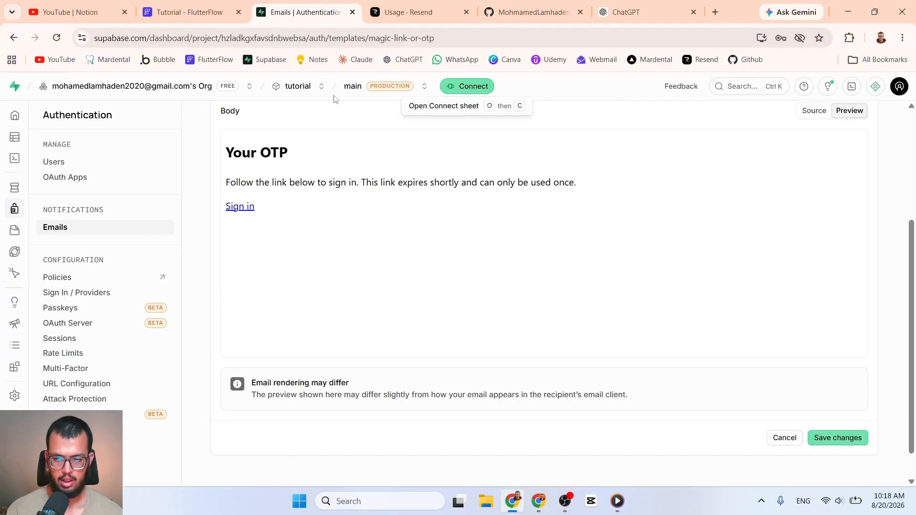
scroll(294, 223, up, 3)
scroll(777, 244, down, 2)
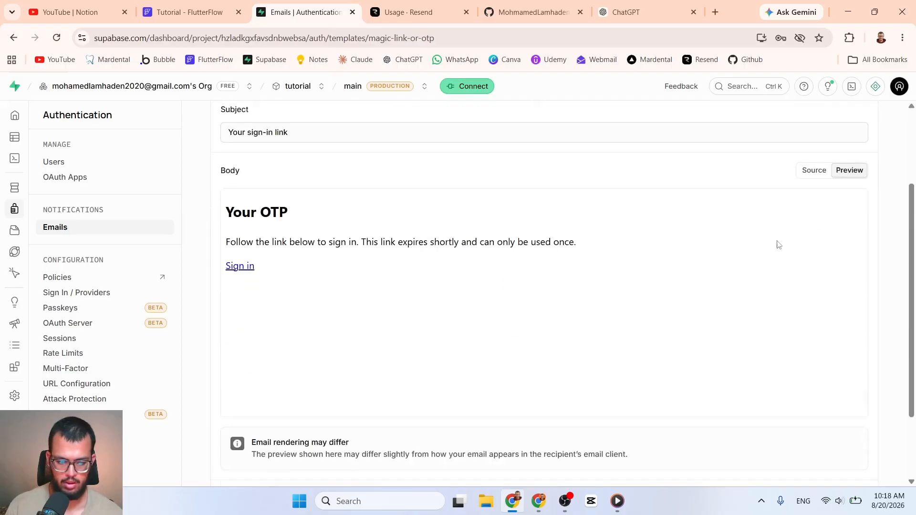
click(815, 172)
scroll(742, 196, up, 2)
click(256, 337)
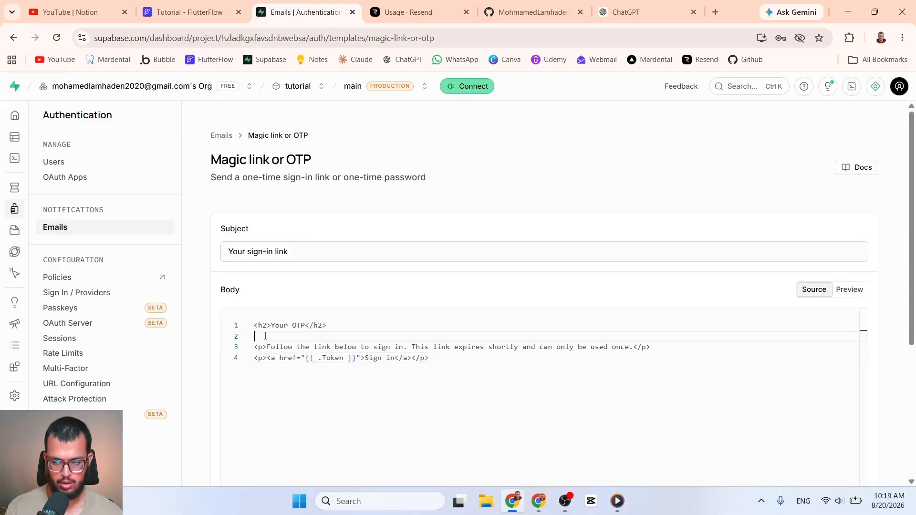
key(ctrl+a)
key(ctrl+v)
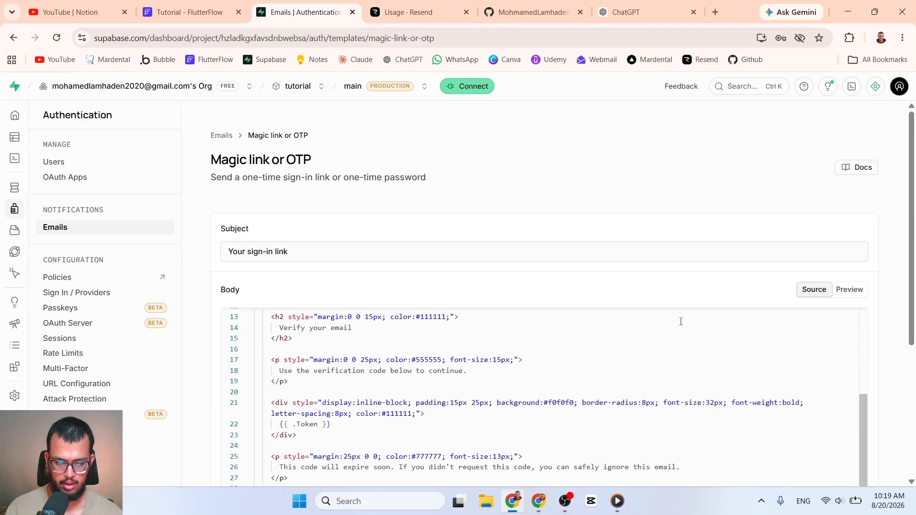
Preview and save the updated template, then go back to the email templates list.
click(864, 292)
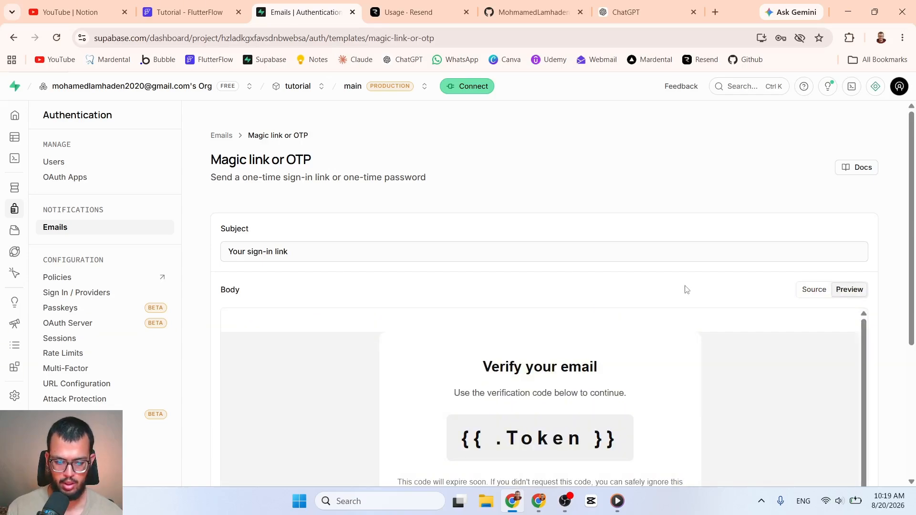
scroll(686, 290, down, 3)
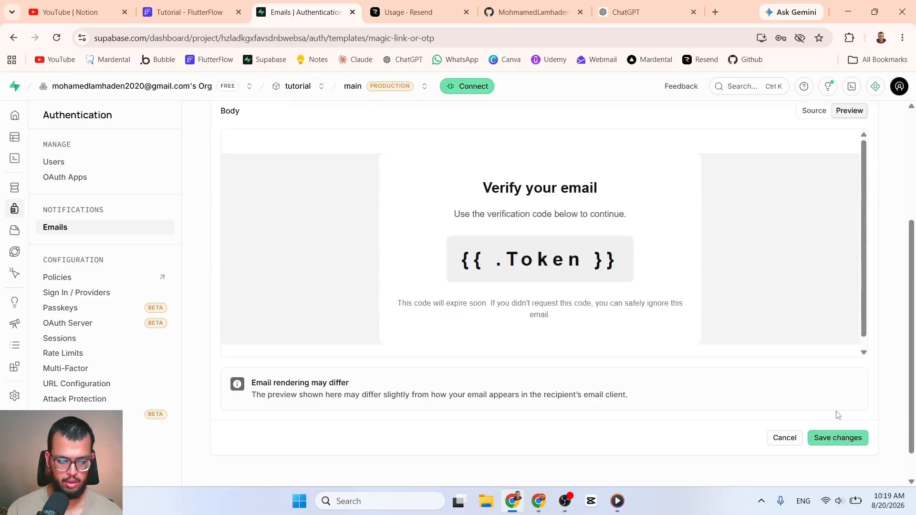
click(838, 438)
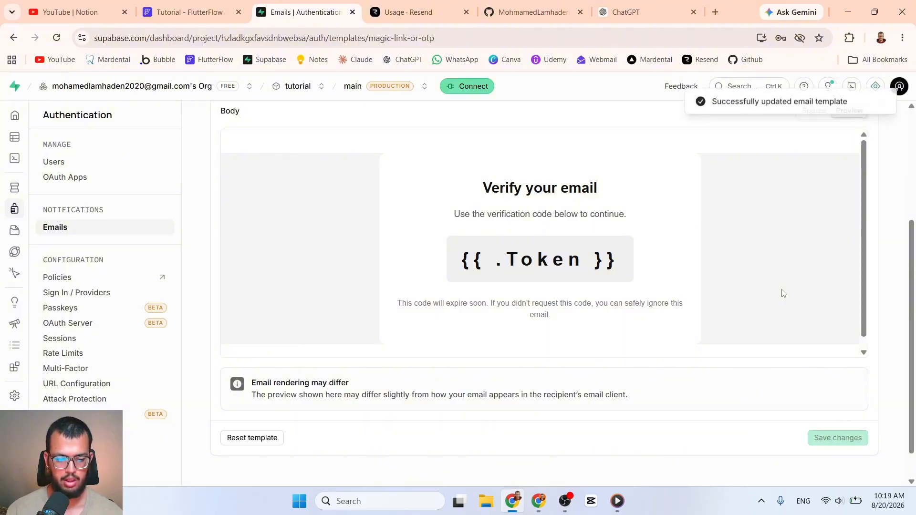
scroll(497, 201, up, 3)
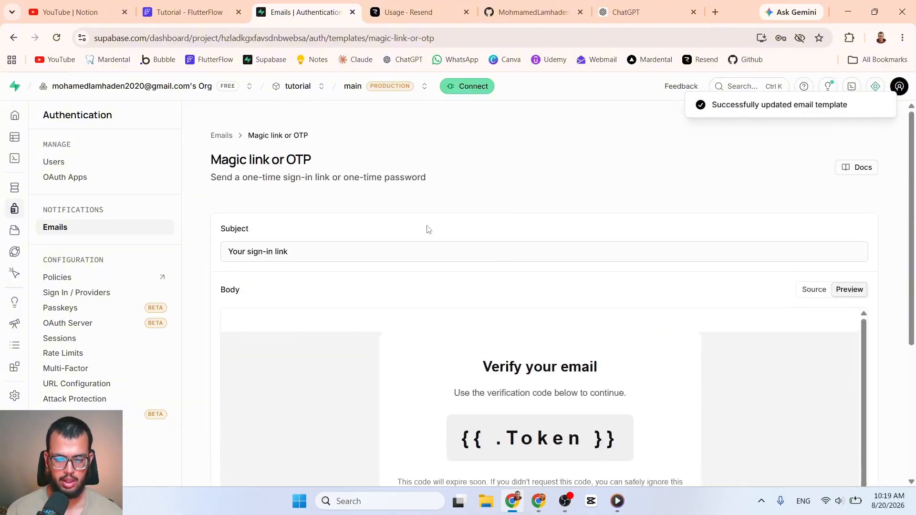
click(635, 12)
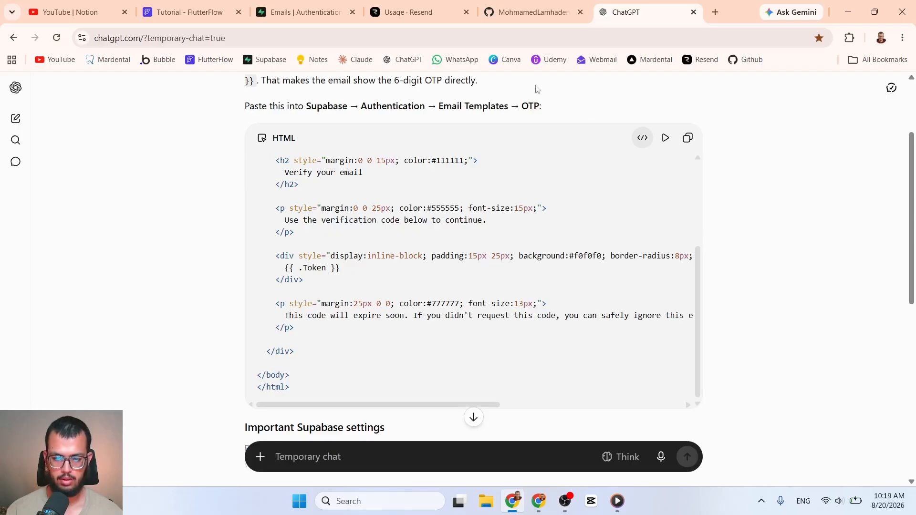
click(319, 8)
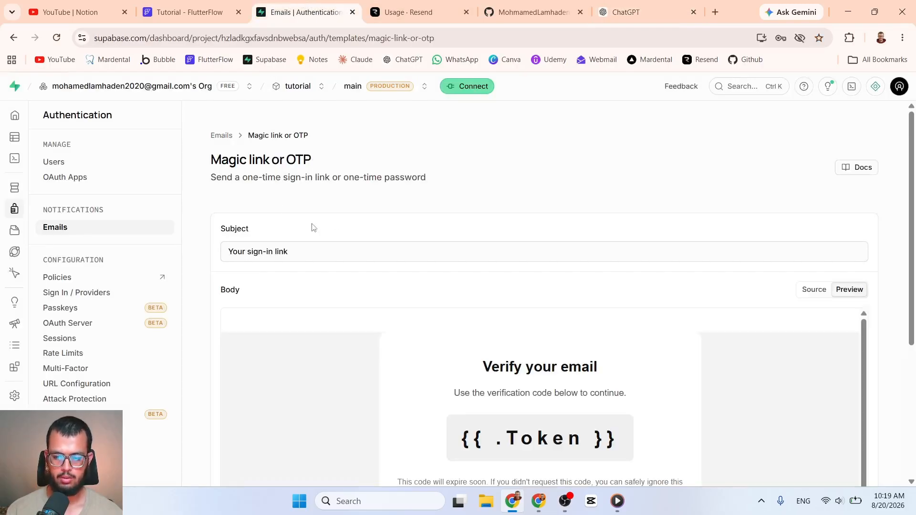
drag(212, 160, 327, 158)
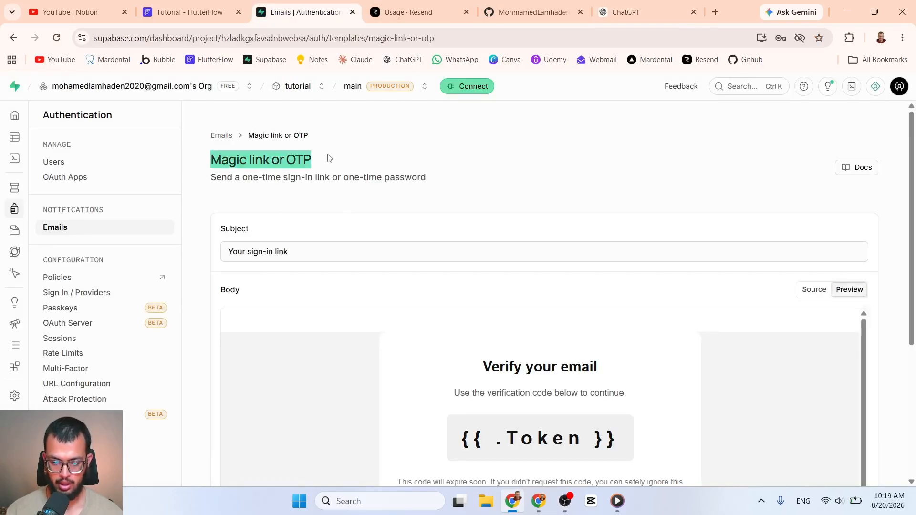
click(101, 232)
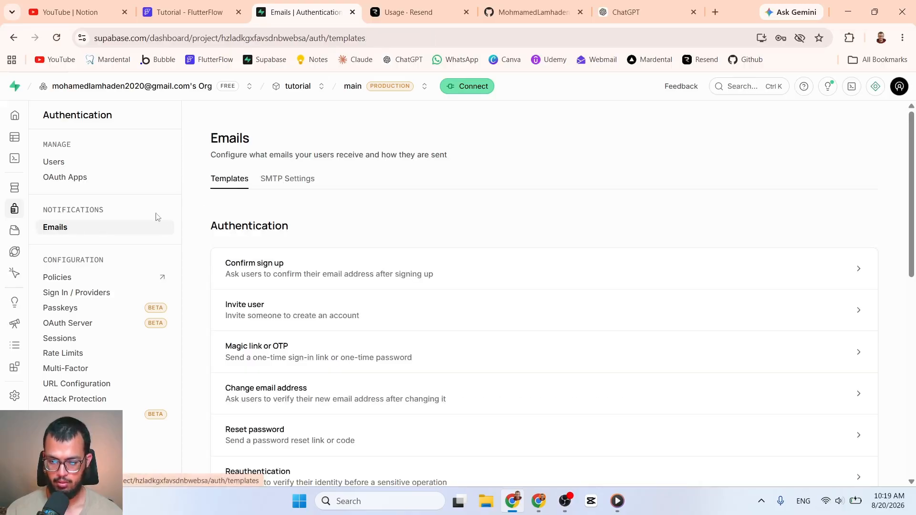
Open the SMTP Settings tab on Supabase's Emails page.
click(288, 185)
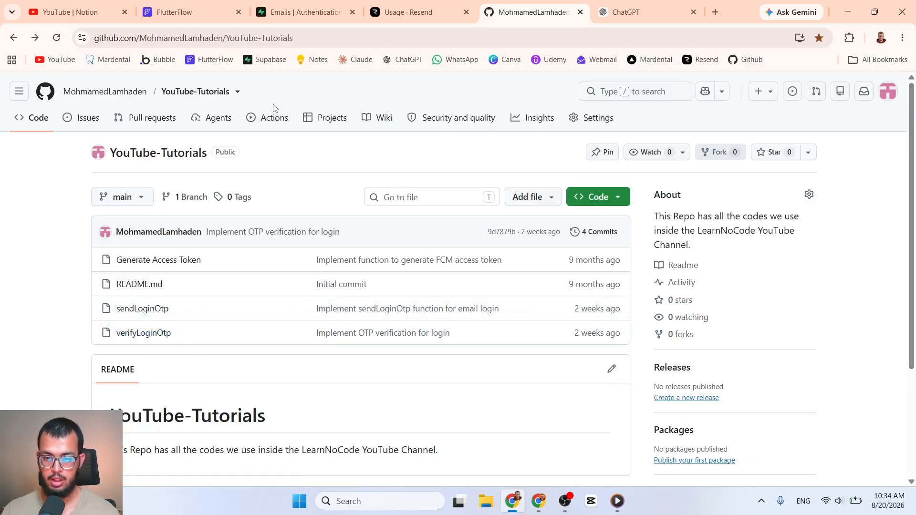
Connect the FlutterFlow project to Supabase 'tutorial' via App Settings > Integrations > Supabase.
click(288, 5)
click(206, 5)
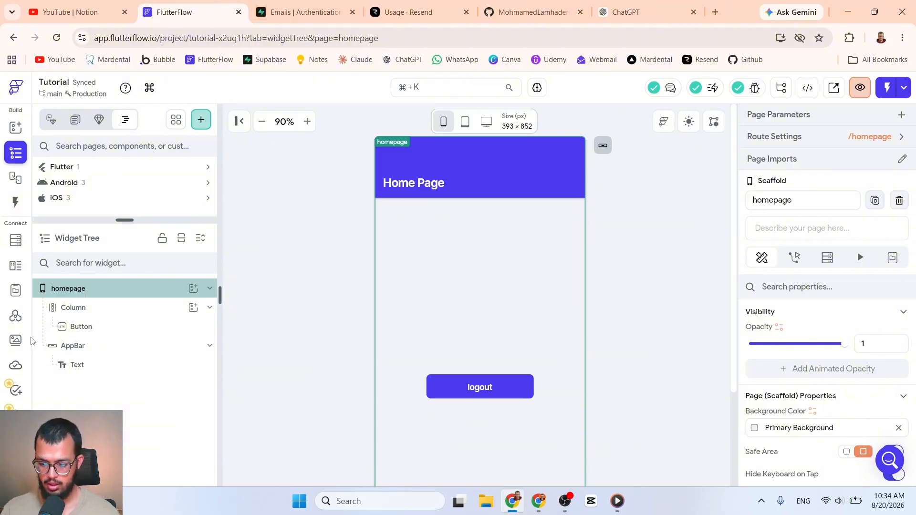
scroll(9, 382, down, 1)
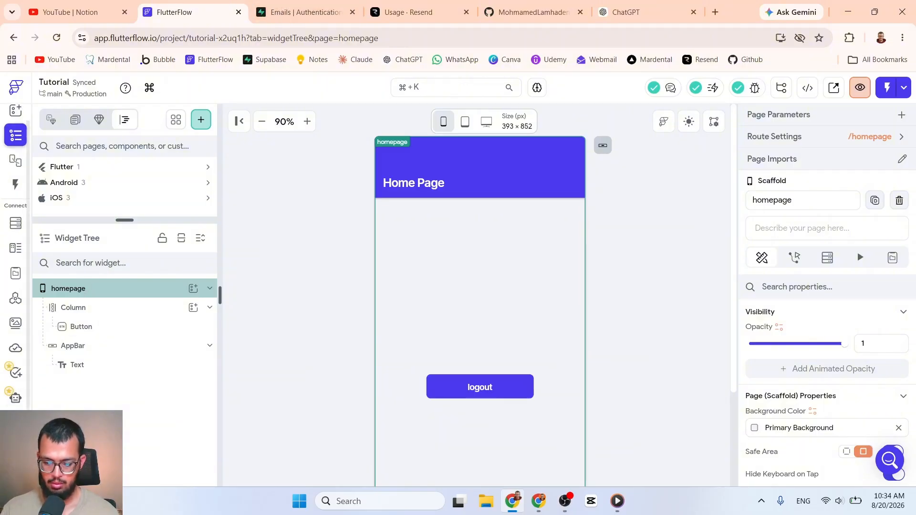
click(16, 470)
scroll(100, 327, down, 6)
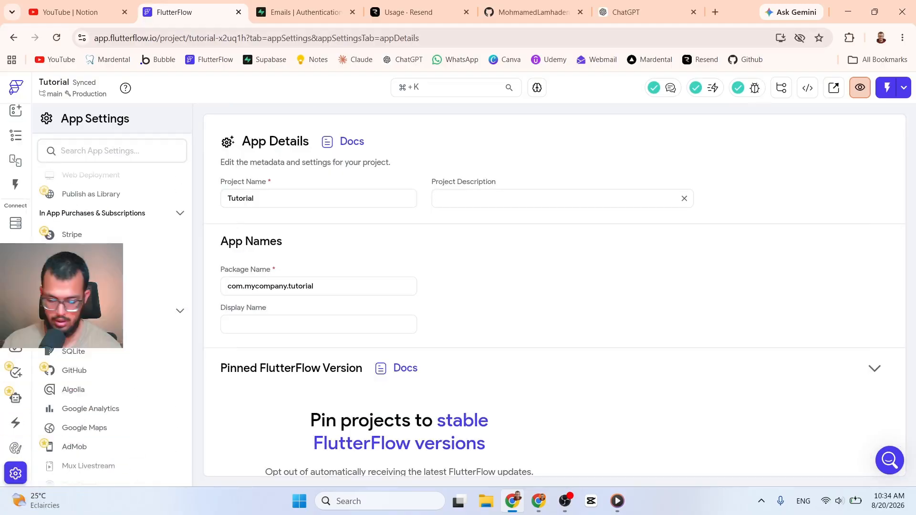
scroll(92, 289, down, 1)
click(91, 300)
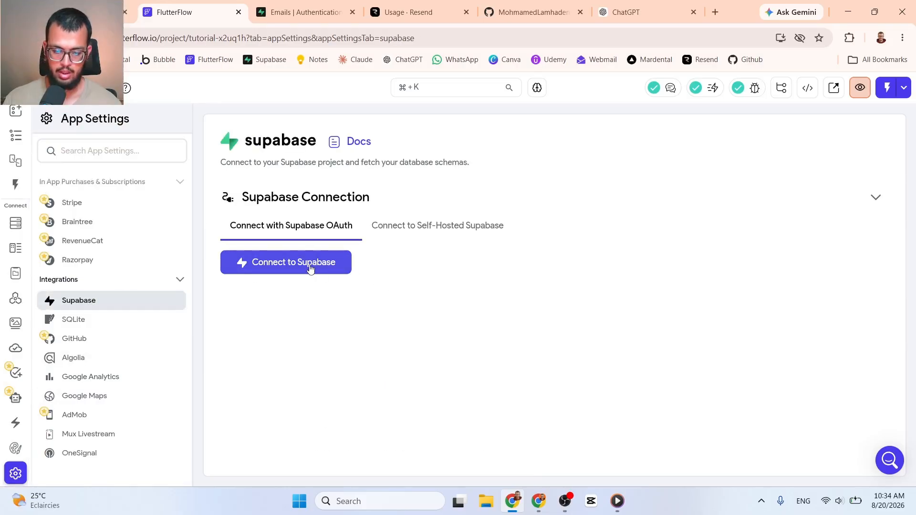
click(310, 269)
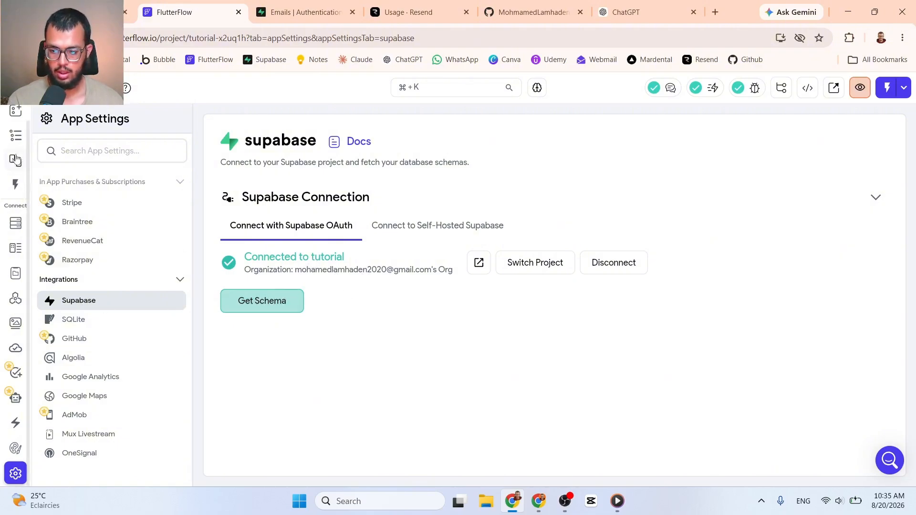
click(15, 135)
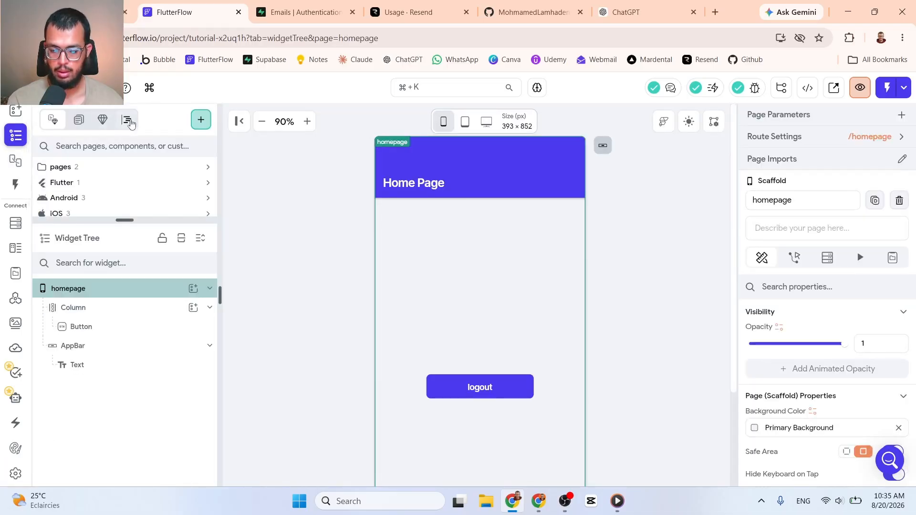
Add an empty custom action, newCustomAction, from the Custom Code tab.
click(126, 123)
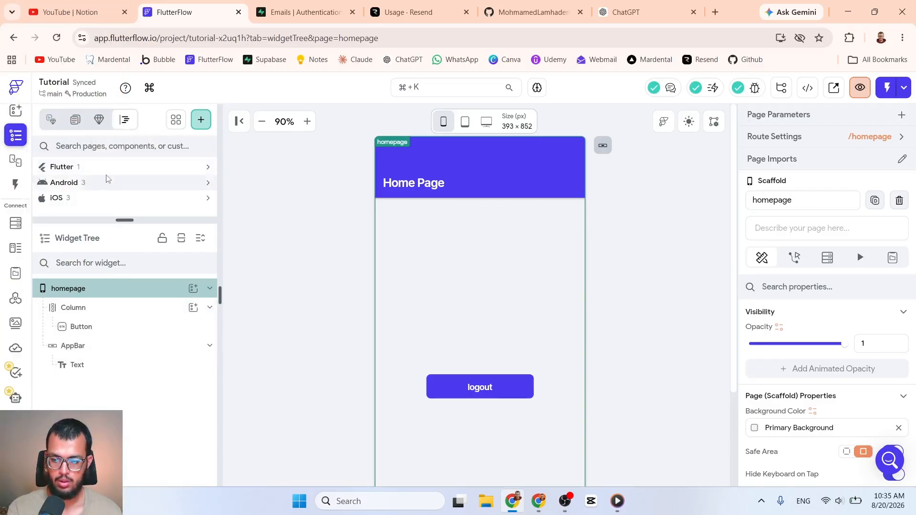
click(201, 120)
mouse_move(267, 180)
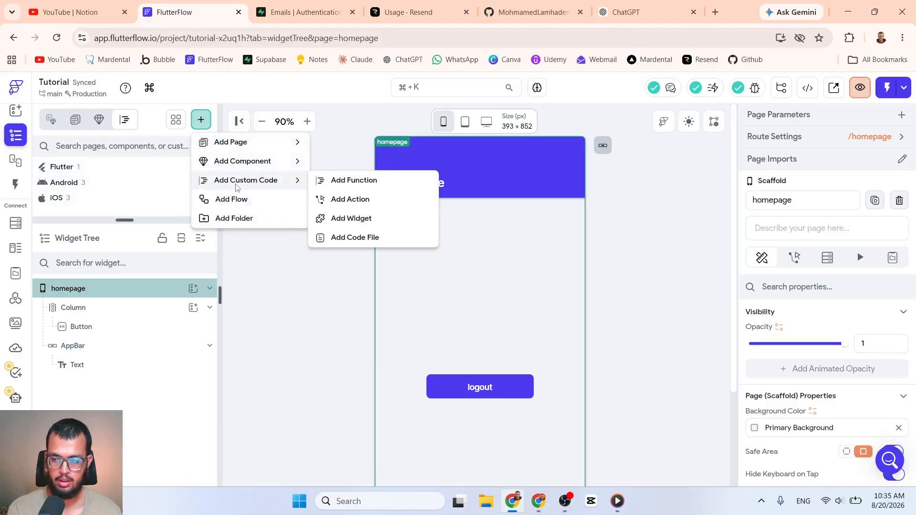
click(333, 201)
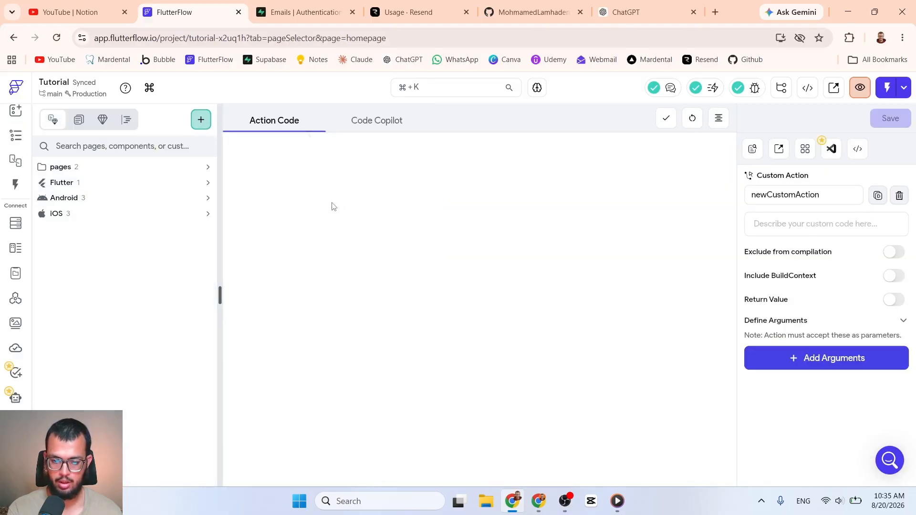
key(ctrl+Tab)
key(ctrl+Tab)
key(ctrl+Tab)
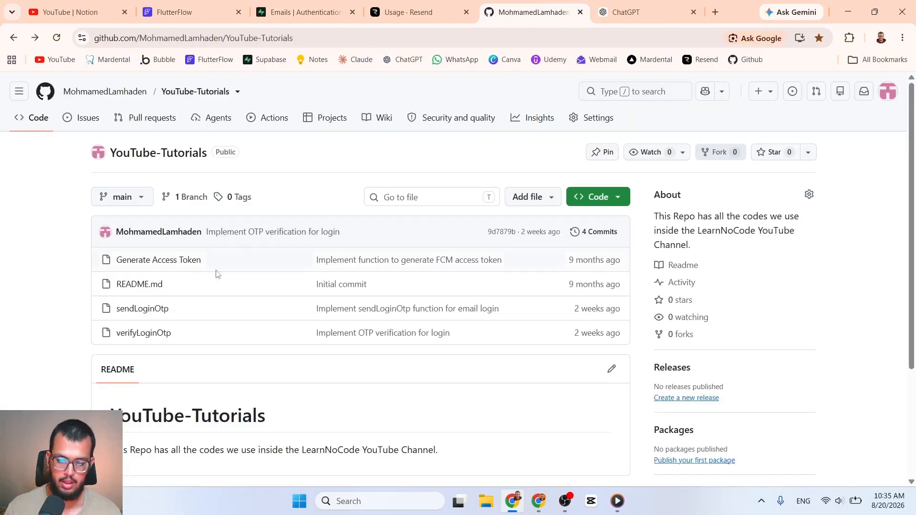
Open sendLoginOtp on GitHub and add blank lines below the imports in the FlutterFlow action.
click(157, 308)
scroll(331, 295, down, 2)
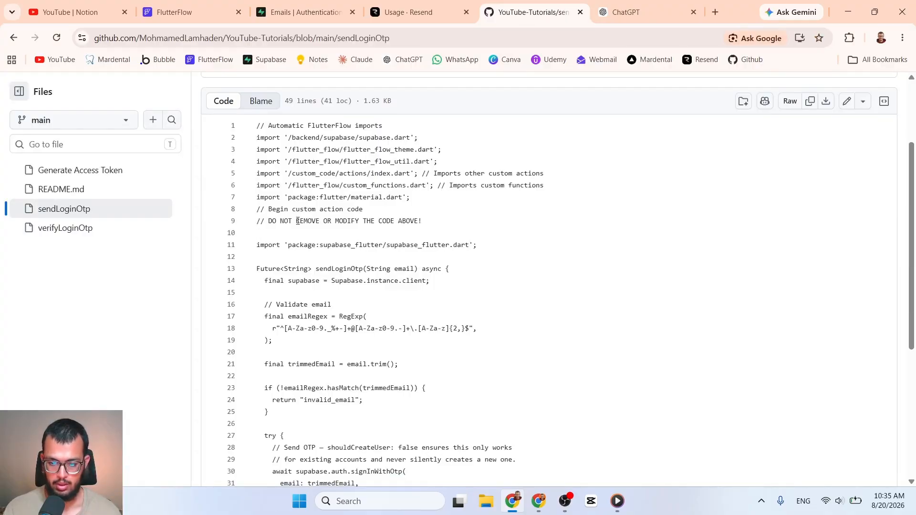
scroll(298, 221, down, 5)
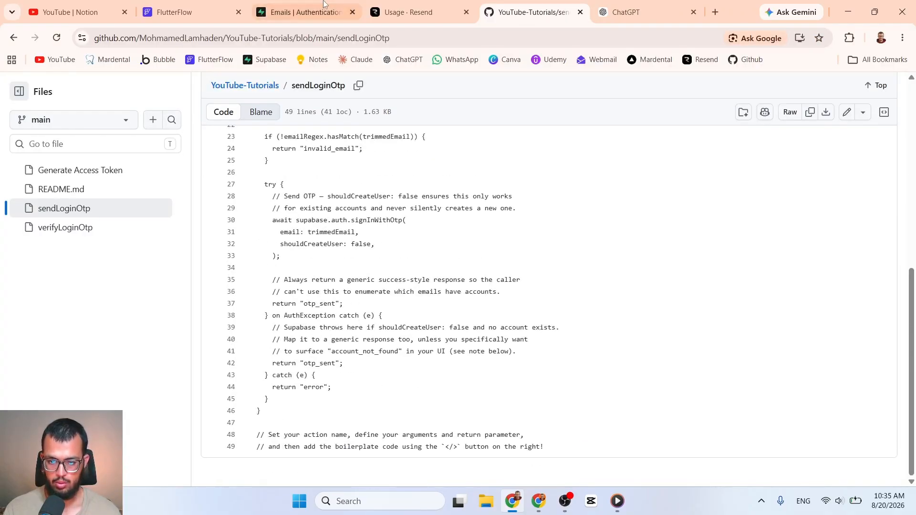
click(191, 12)
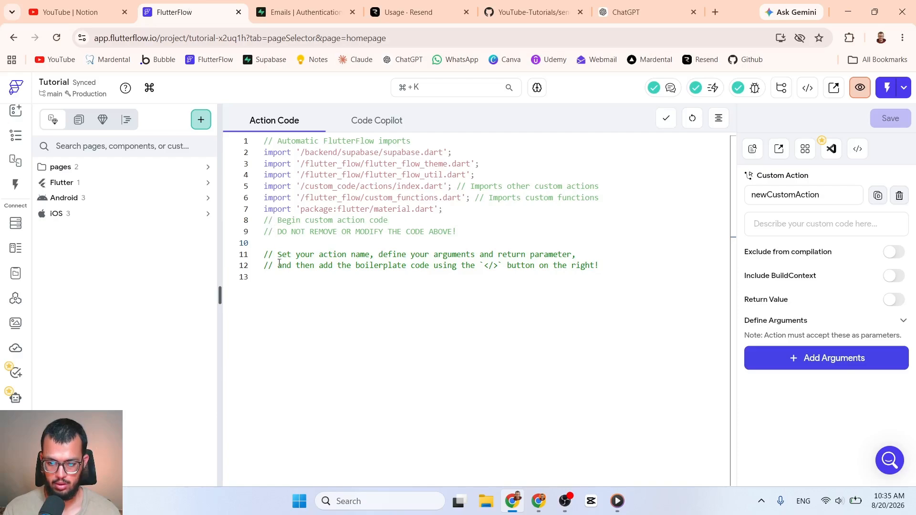
click(281, 242)
key(Return)
key(Return)
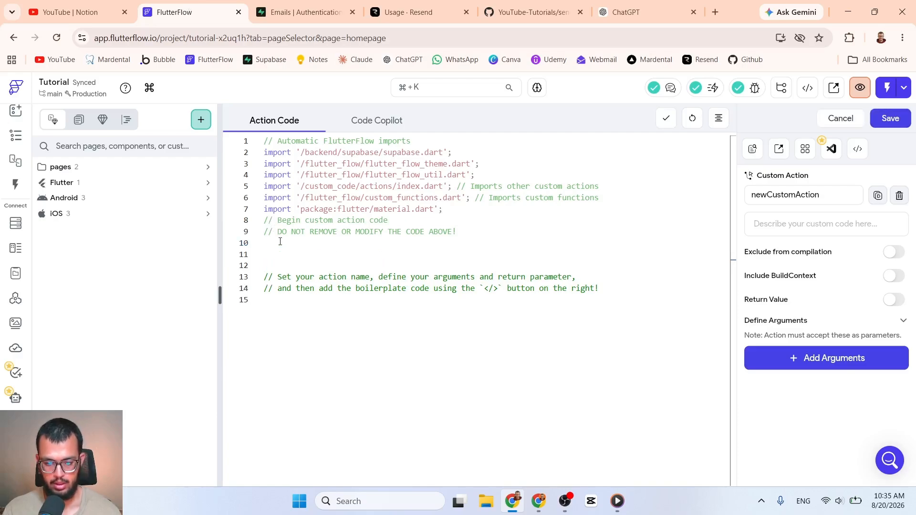
Copy the sendLoginOtp function code from GitHub and paste it into the Action Code editor.
click(530, 12)
drag(260, 404, 253, 363)
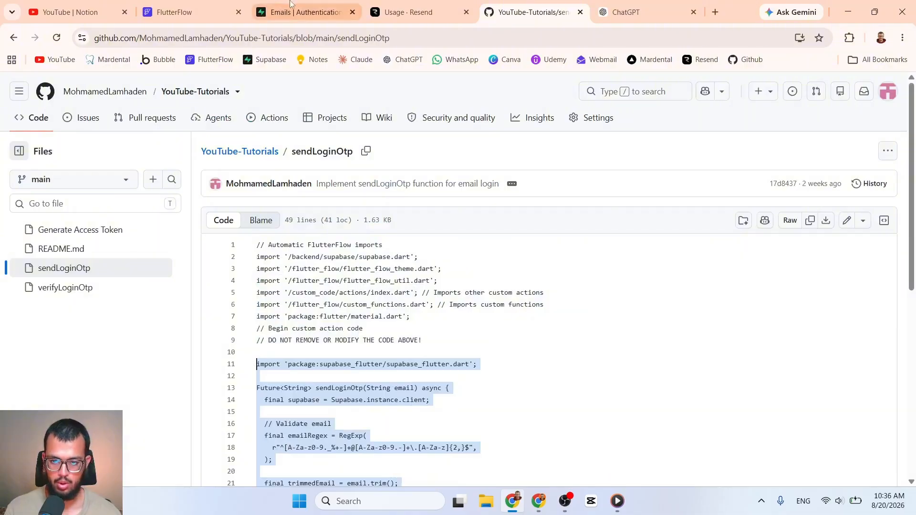
click(210, 13)
key(ctrl+v)
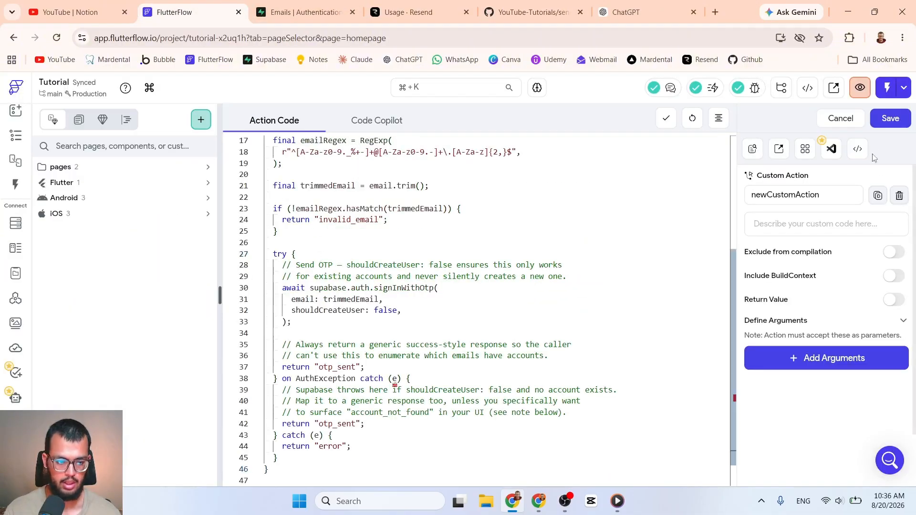
Try saving the custom action, backing out of the declaration-not-found warning.
click(891, 119)
click(584, 315)
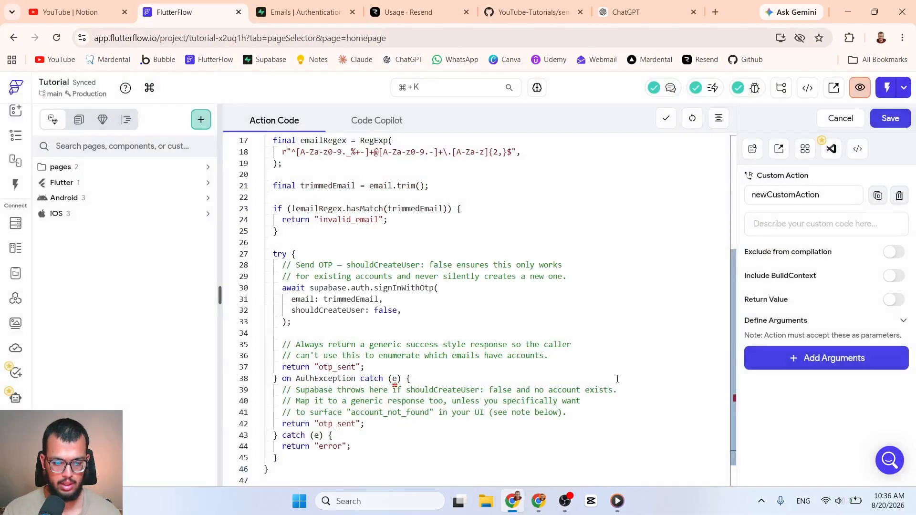
scroll(473, 277, up, 4)
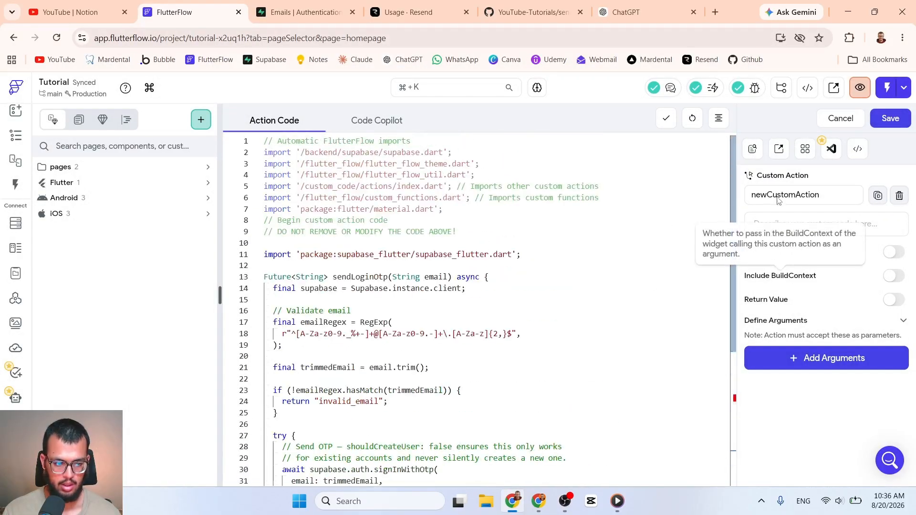
click(891, 119)
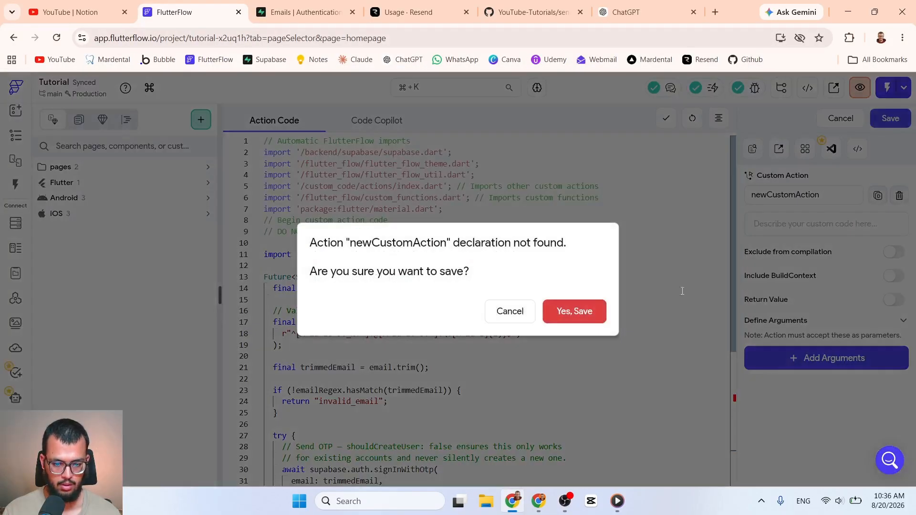
click(510, 311)
Rename the action to sendLoginOtp, save it with parameters from the code, and check compilation.
double_click(346, 278)
key(ctrl+c)
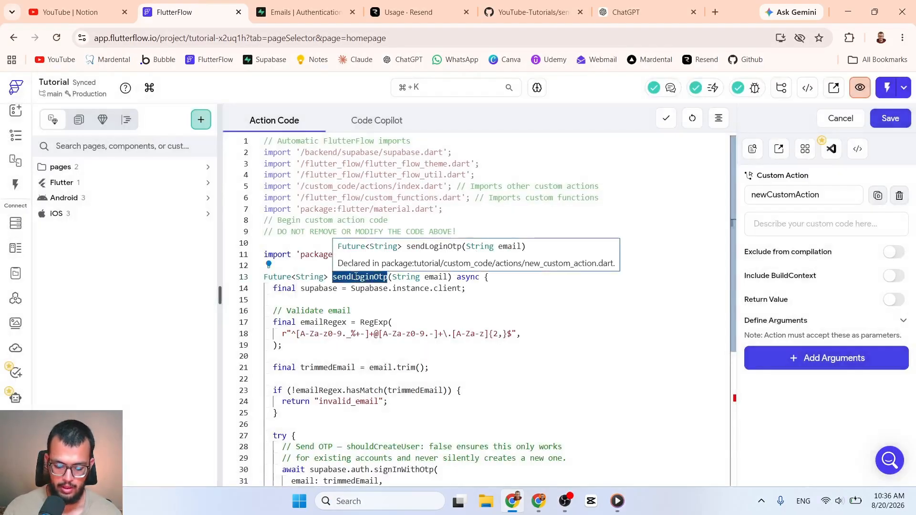
click(802, 195)
key(ctrl+a)
key(ctrl+v)
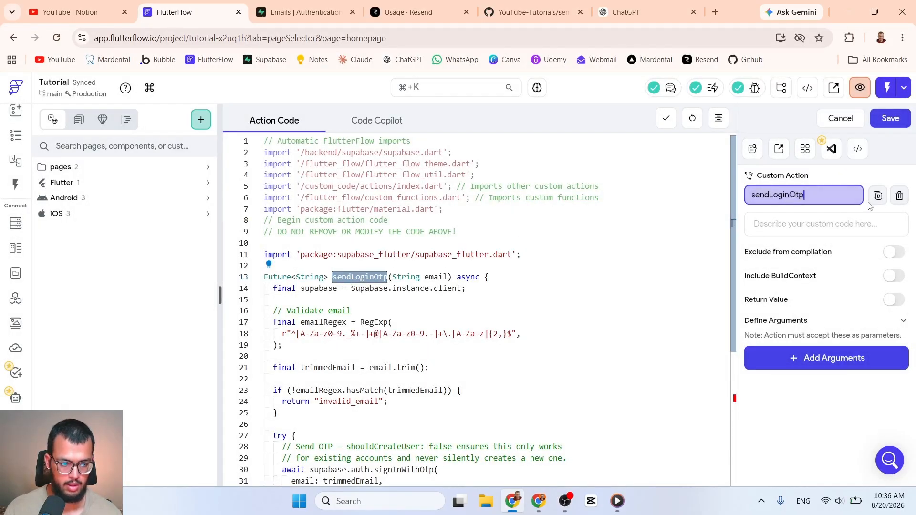
click(891, 119)
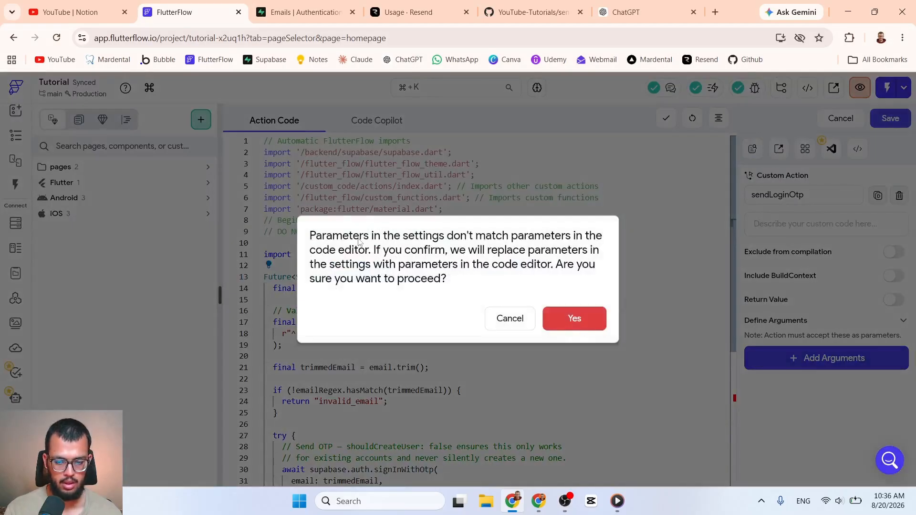
click(577, 319)
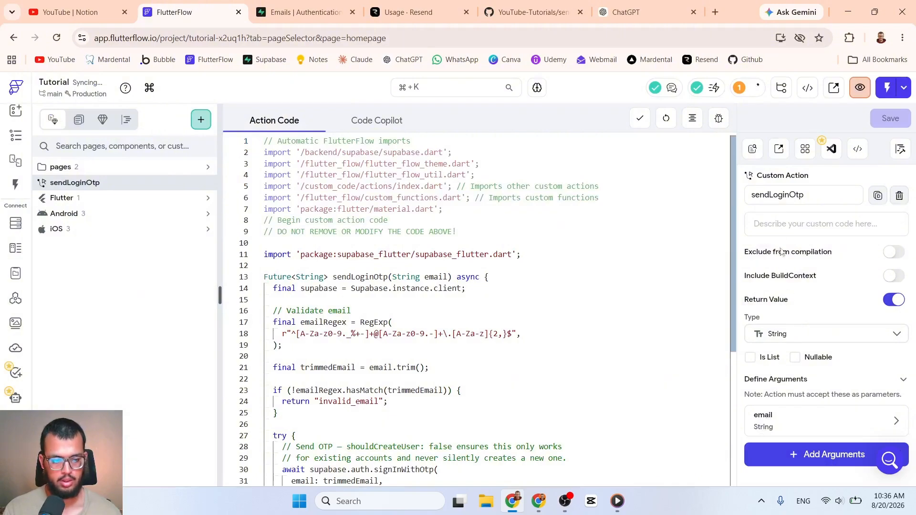
click(907, 158)
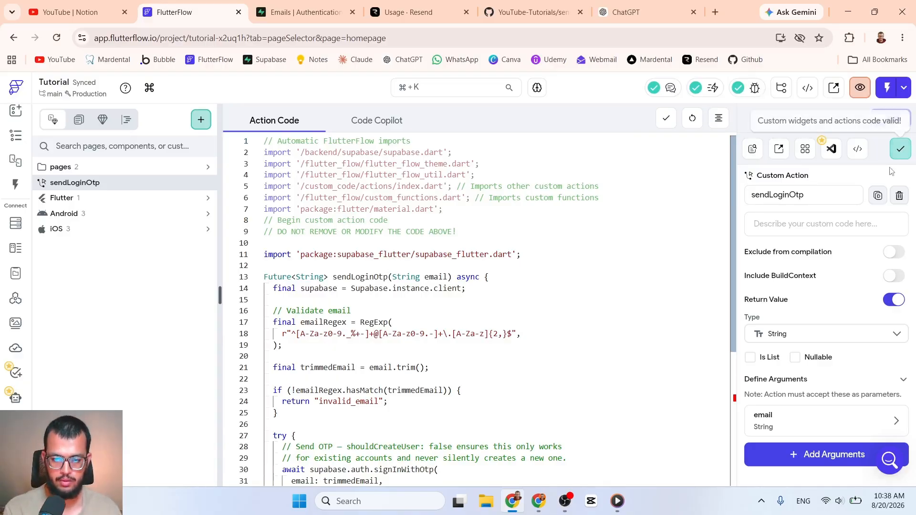
Create a new blank custom action via Add Custom Code > Add Action.
click(201, 120)
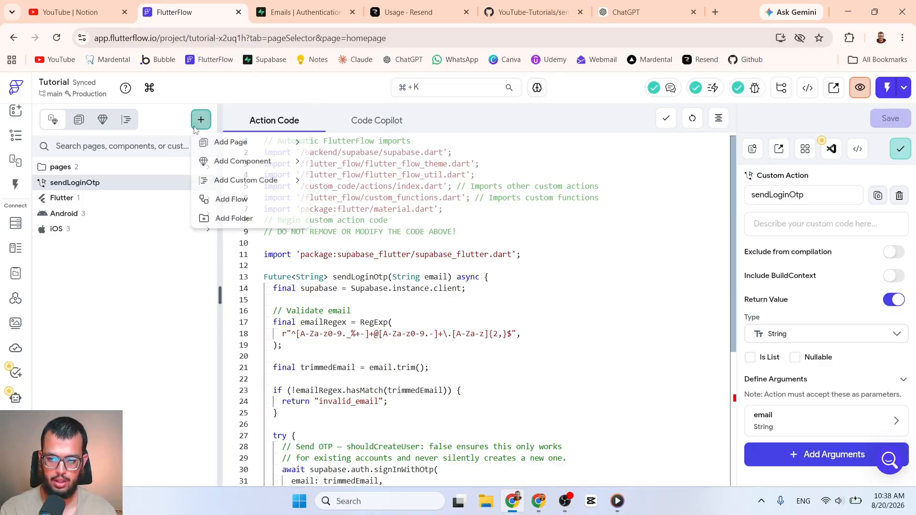
mouse_move(279, 187)
click(351, 199)
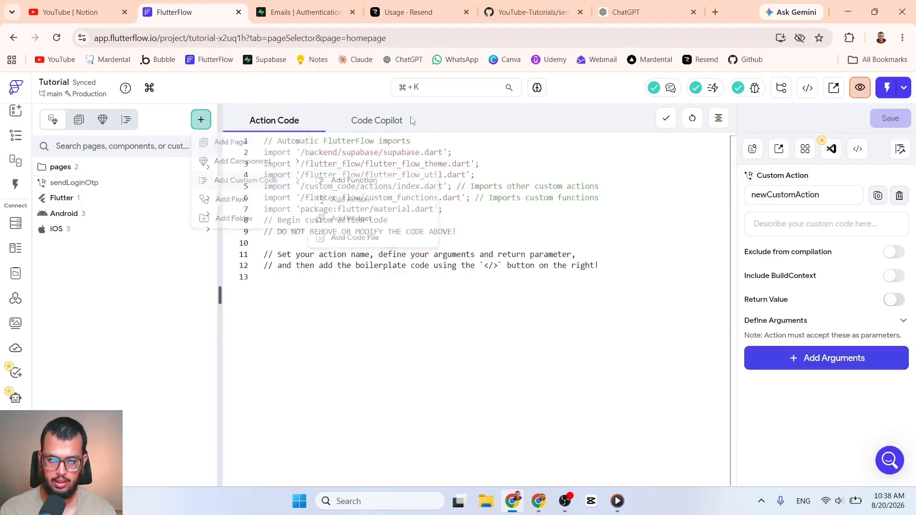
Select the verifyLoginOtp function code in the GitHub repository.
click(529, 12)
click(67, 287)
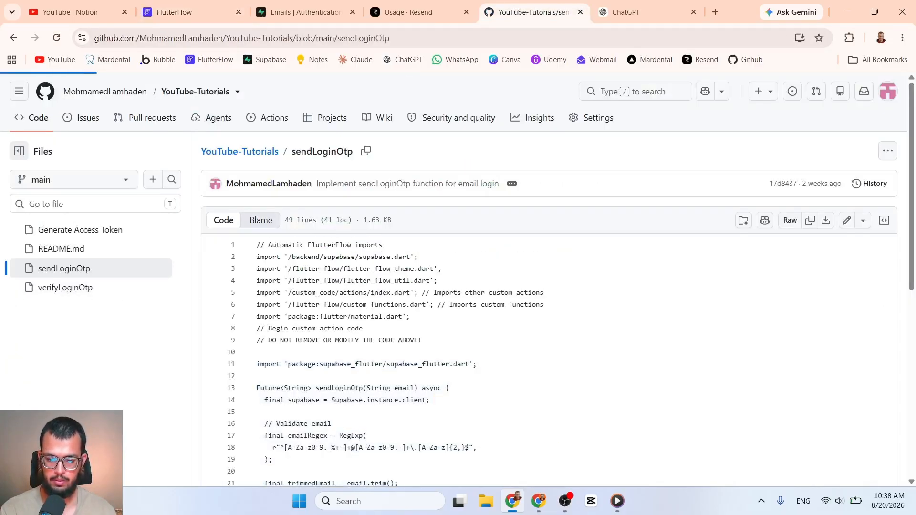
scroll(278, 246, down, 6)
scroll(279, 245, up, 3)
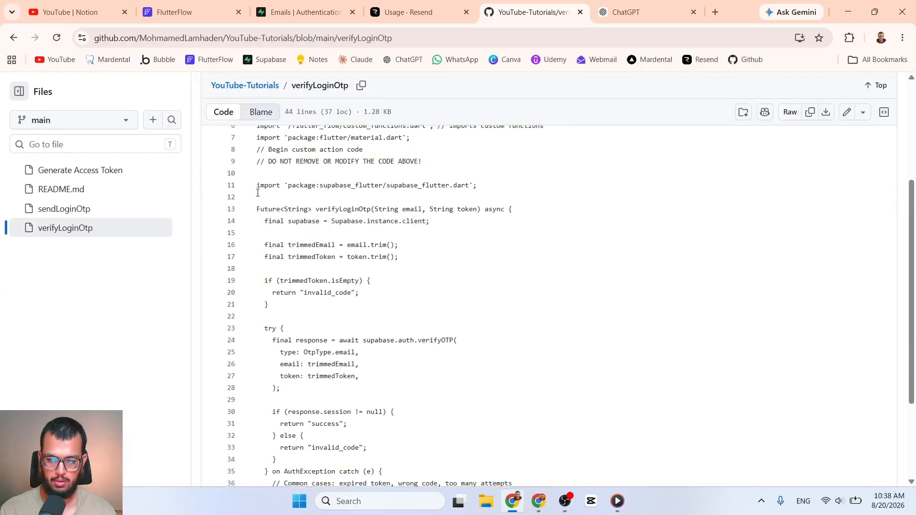
drag(257, 193, 268, 412)
key(ctrl+c)
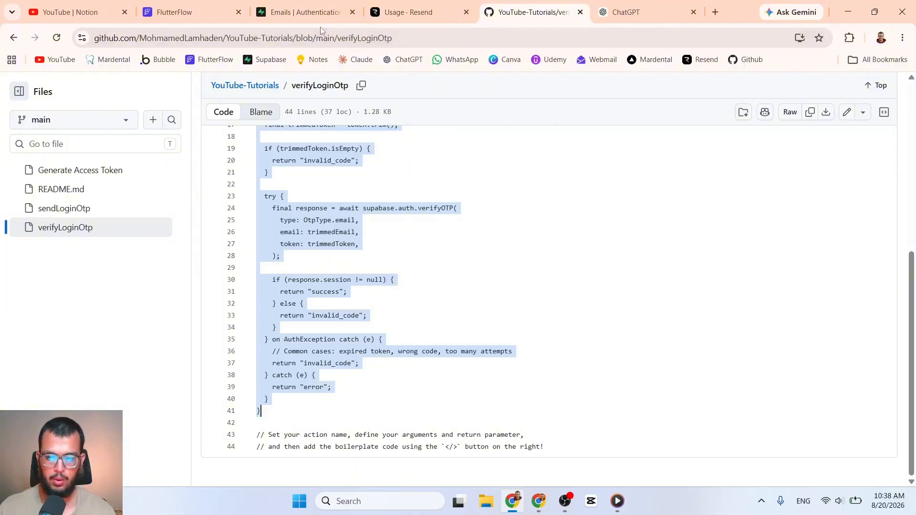
click(181, 10)
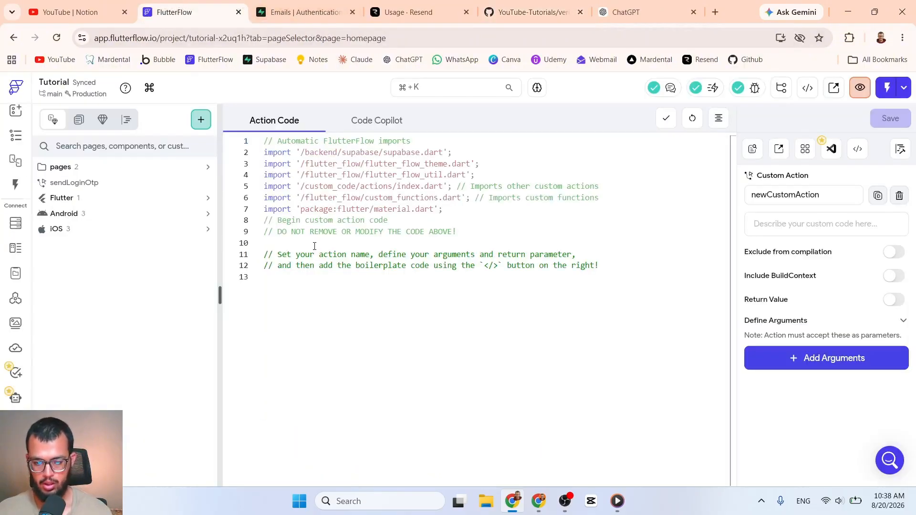
Paste the verifyLoginOtp code below the header comments in the new action.
key(Return)
key(Return)
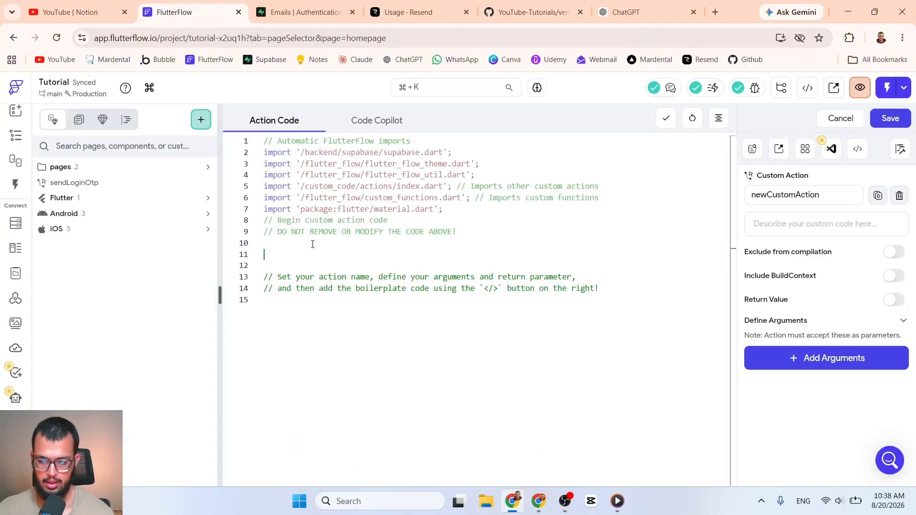
key(ctrl+v)
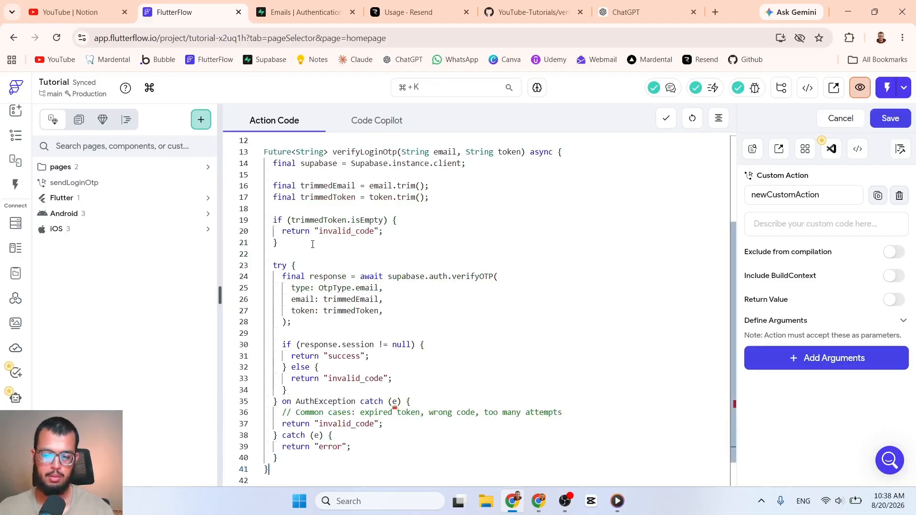
scroll(313, 244, up, 3)
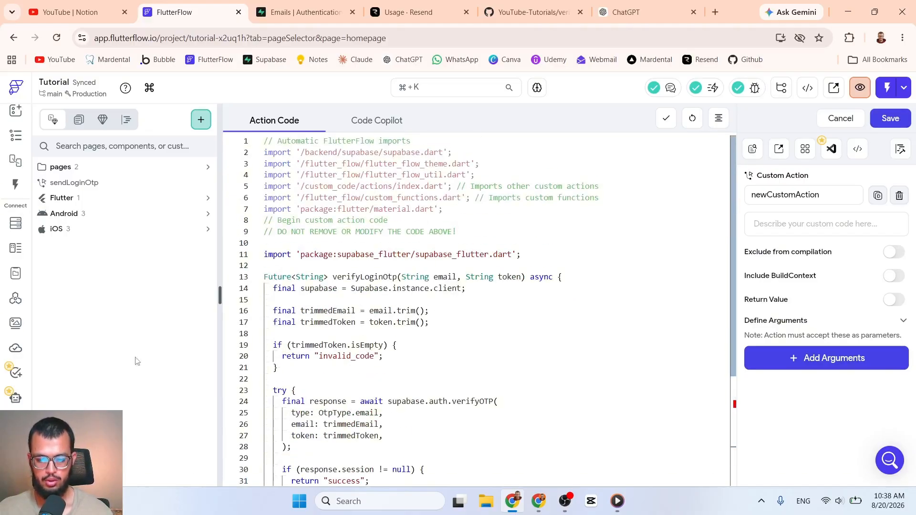
Rename the action to verifyLoginOtp and save it, updating parameters from the code.
double_click(366, 278)
key(ctrl+c)
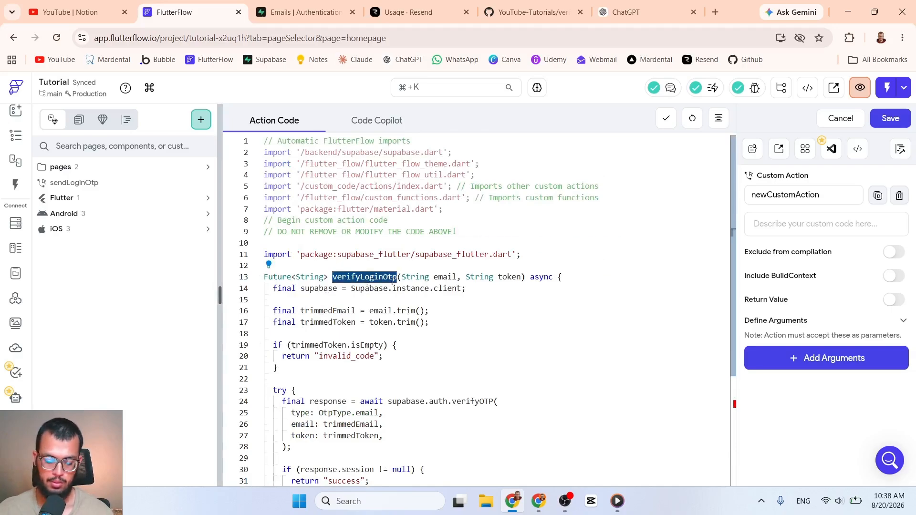
click(766, 198)
key(ctrl+a)
key(ctrl+v)
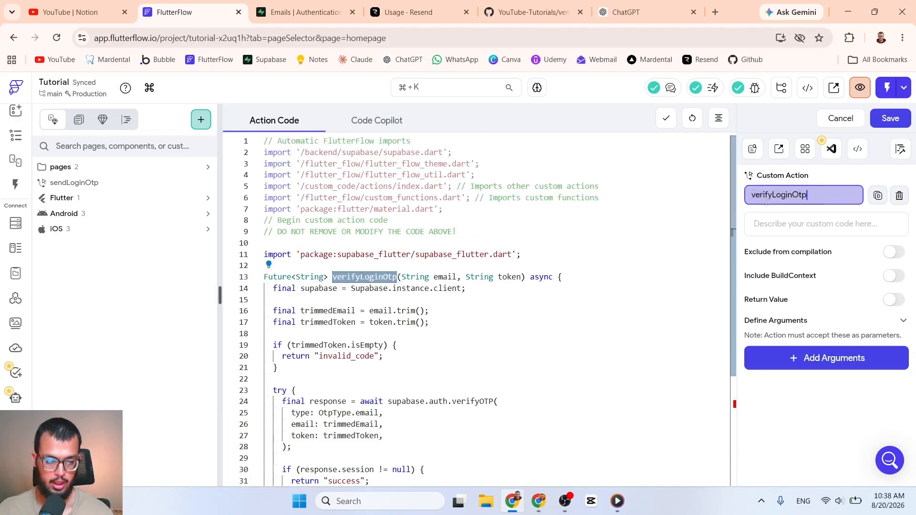
click(890, 119)
click(577, 320)
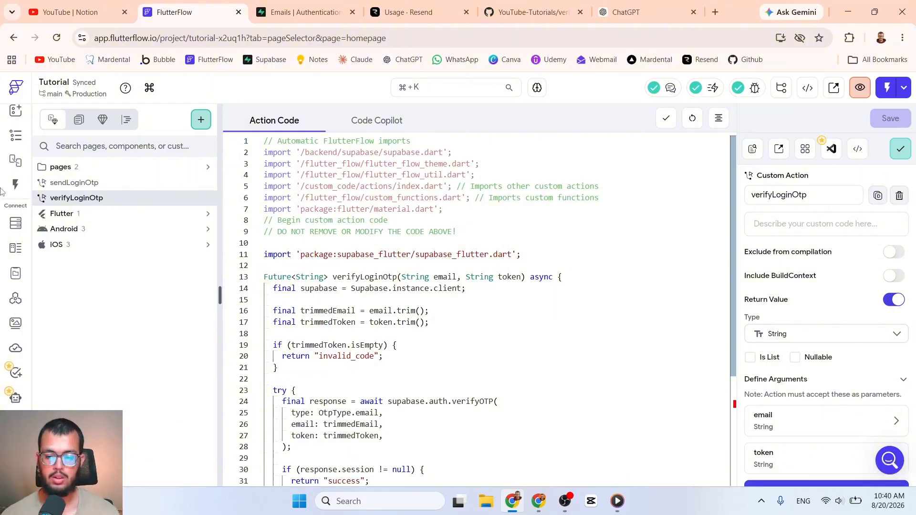
click(54, 187)
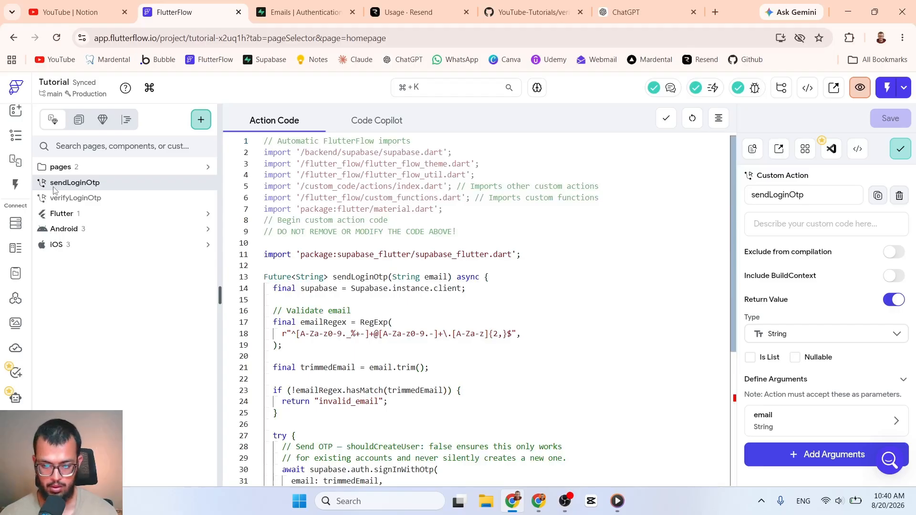
click(73, 202)
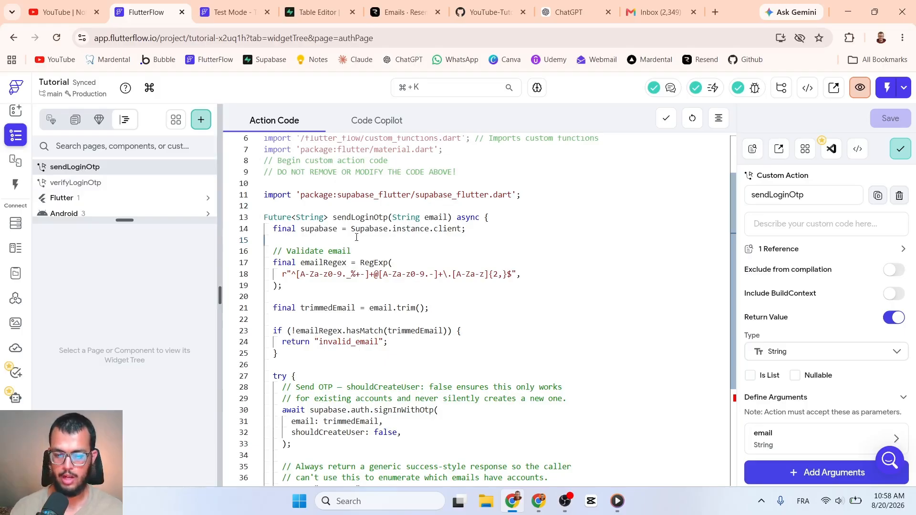
drag(425, 220, 445, 219)
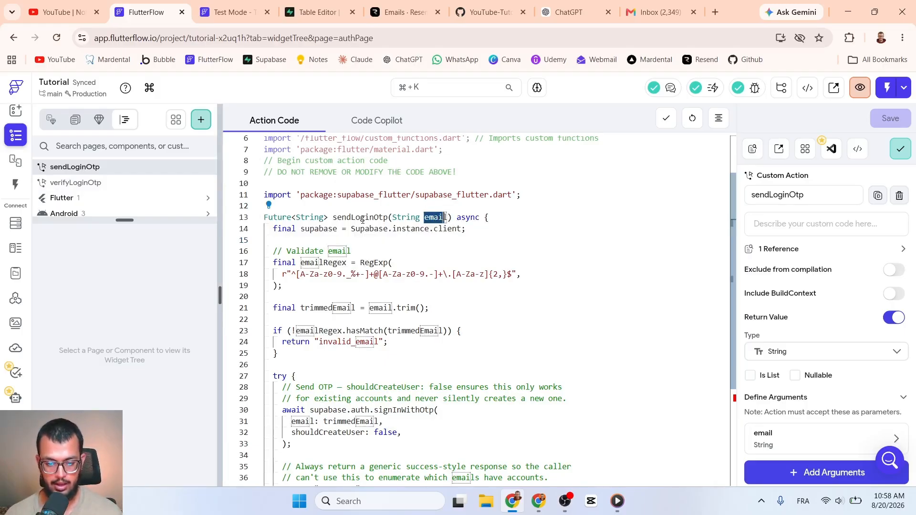
drag(448, 218, 425, 218)
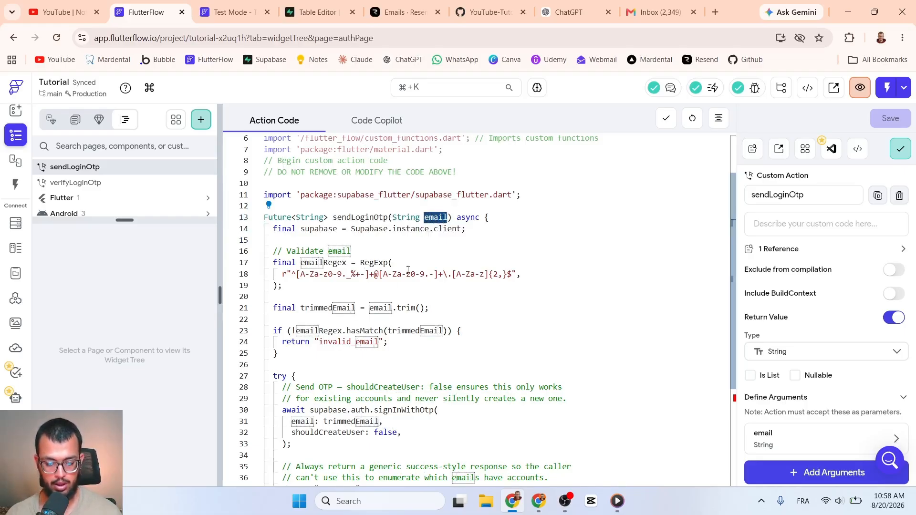
drag(273, 251, 279, 354)
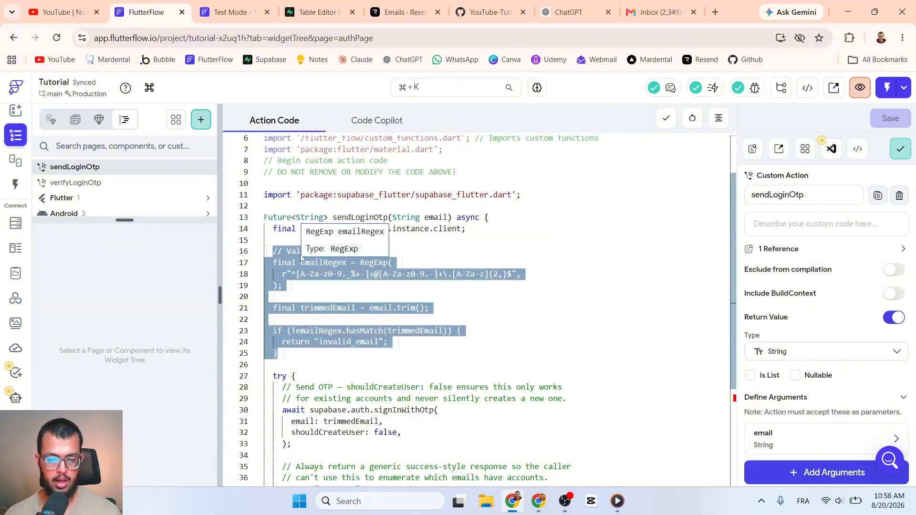
click(286, 252)
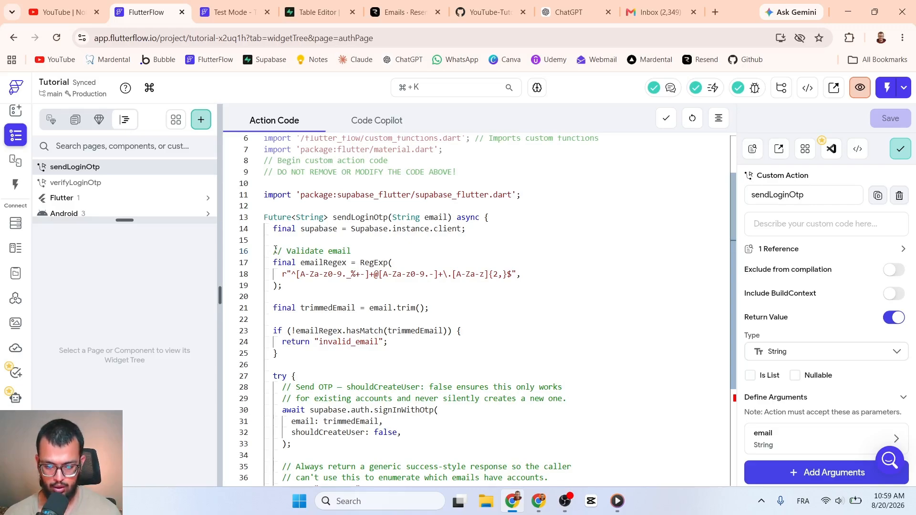
scroll(282, 281, down, 2)
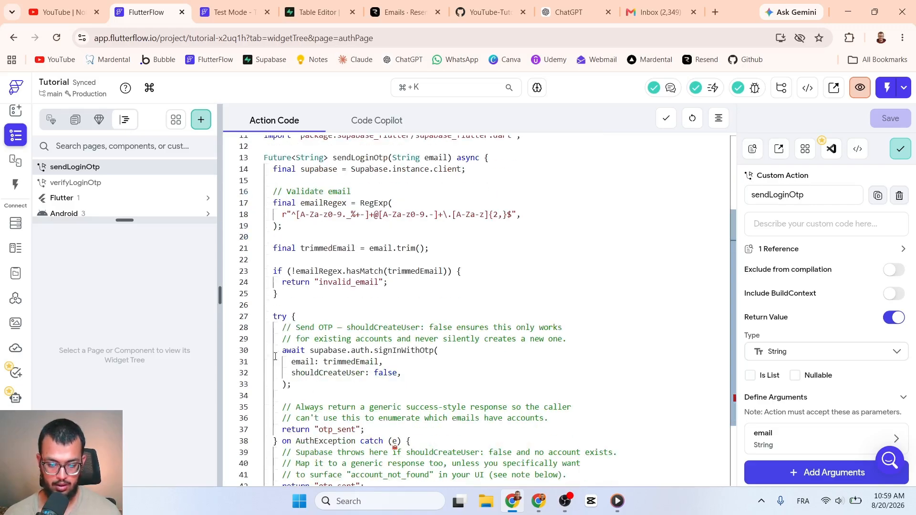
scroll(348, 382, down, 1)
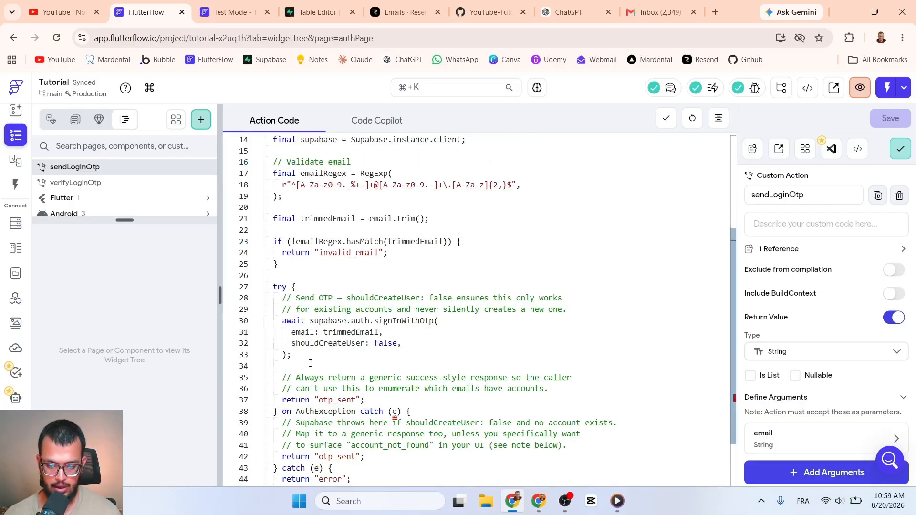
drag(303, 357, 285, 292)
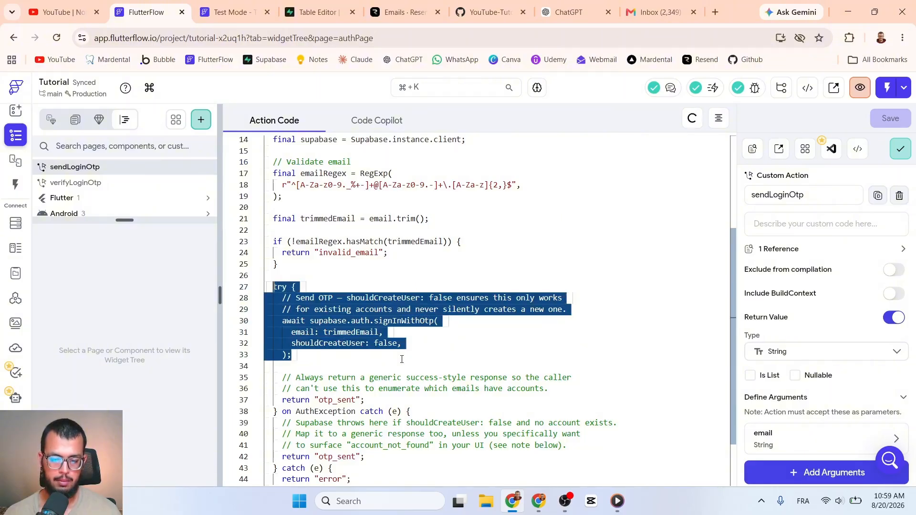
click(292, 355)
double_click(386, 343)
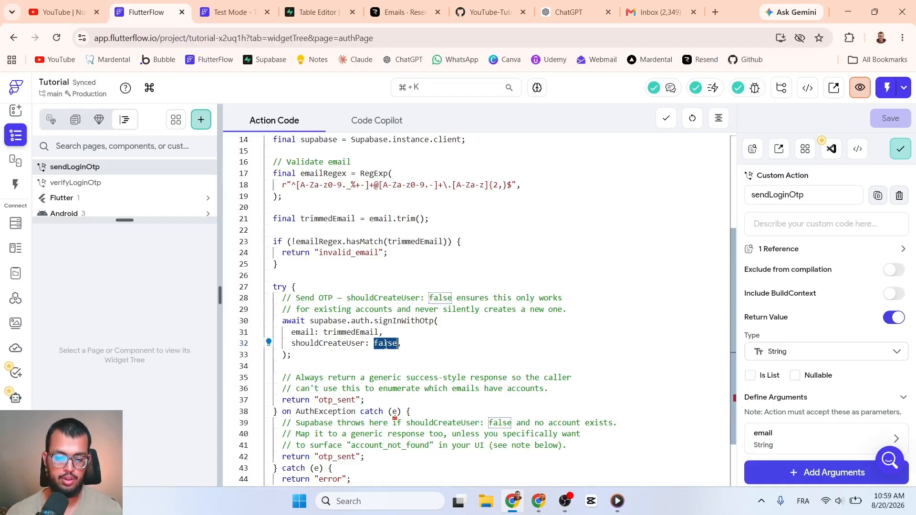
scroll(385, 345, up, 2)
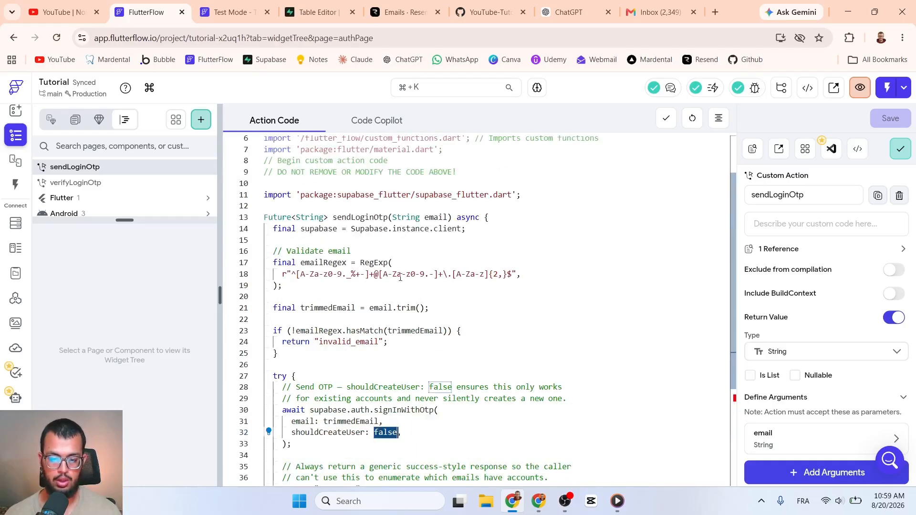
click(371, 219)
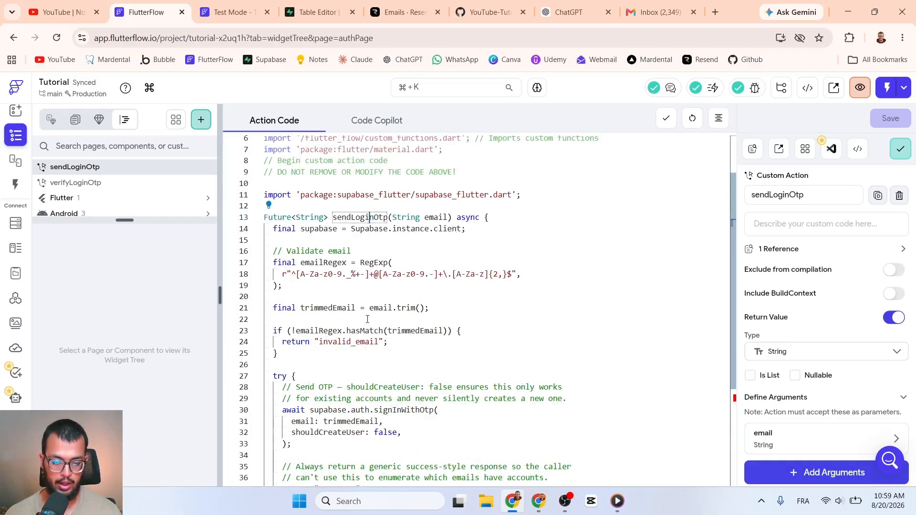
drag(375, 434, 392, 434)
scroll(439, 410, down, 2)
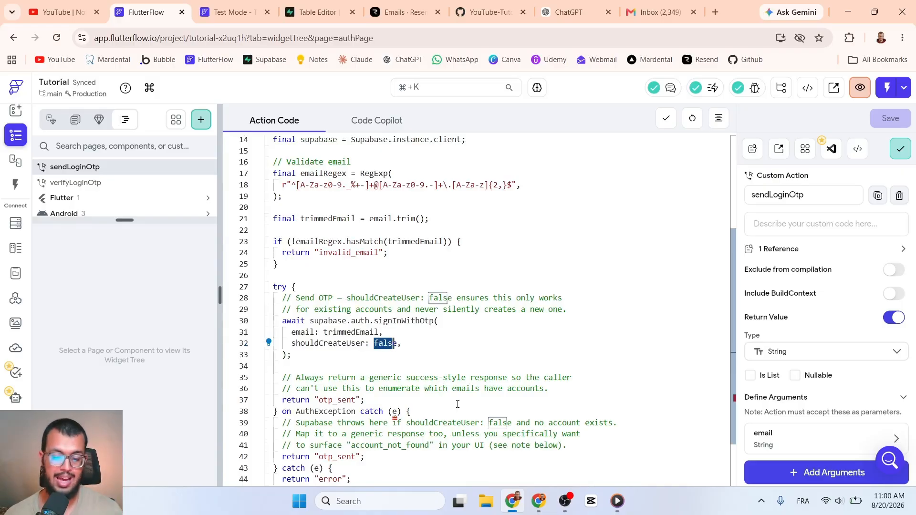
scroll(458, 404, down, 1)
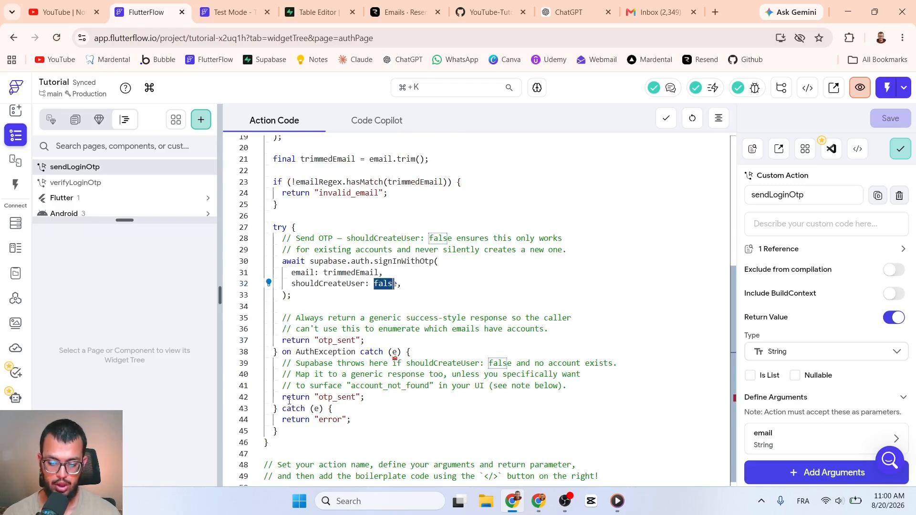
drag(283, 397, 319, 400)
click(355, 400)
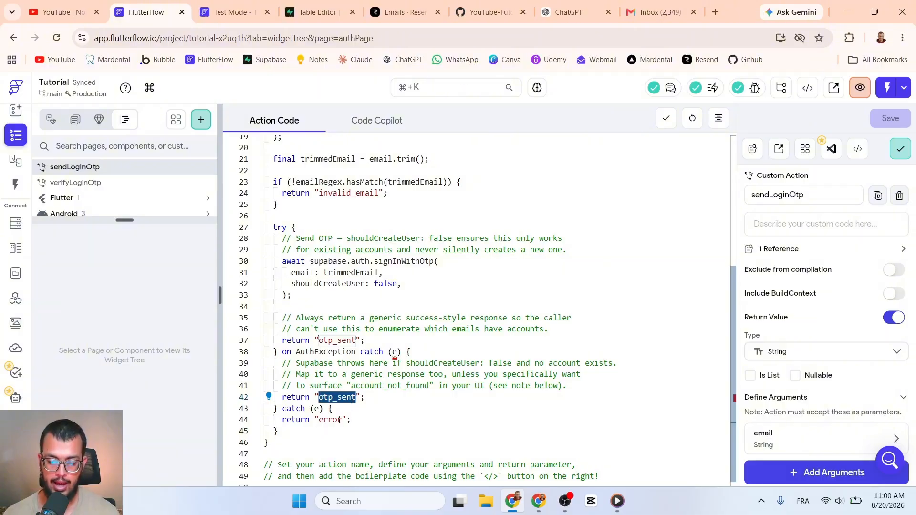
drag(319, 420, 343, 419)
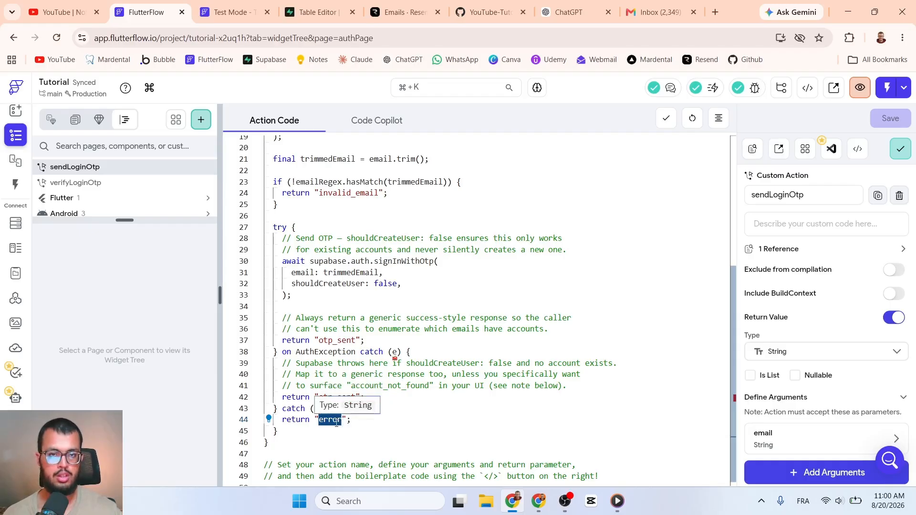
Open authPage and select its login button.
click(16, 136)
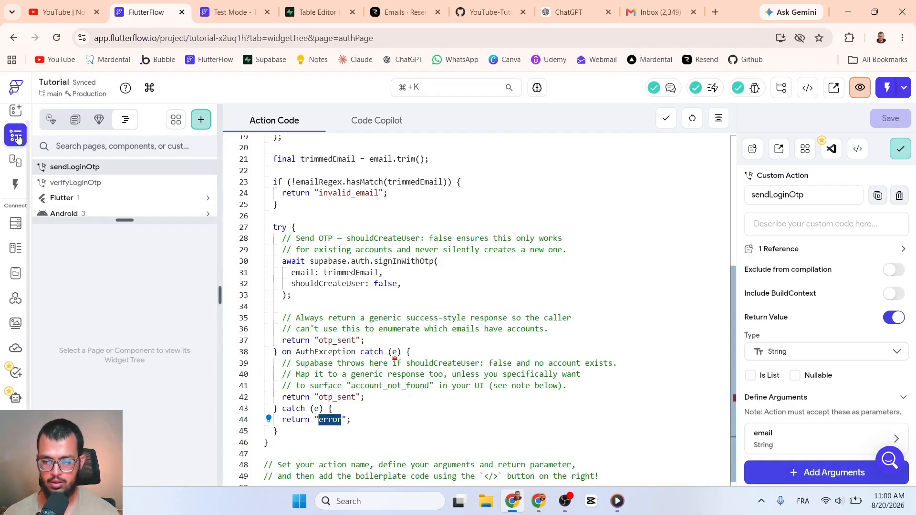
click(15, 136)
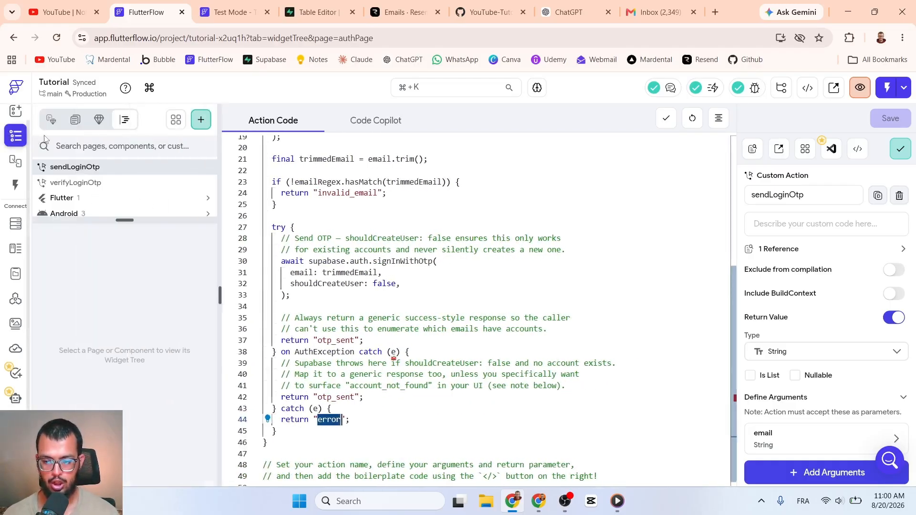
click(51, 122)
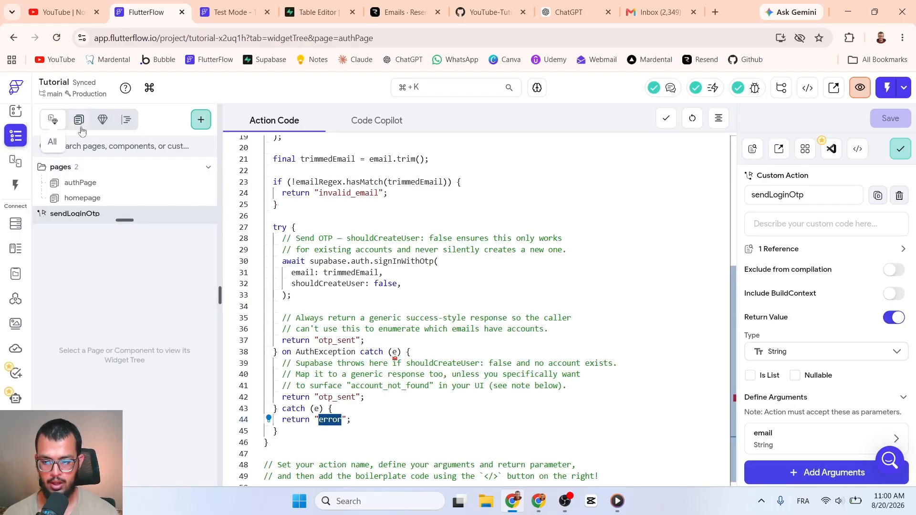
click(75, 184)
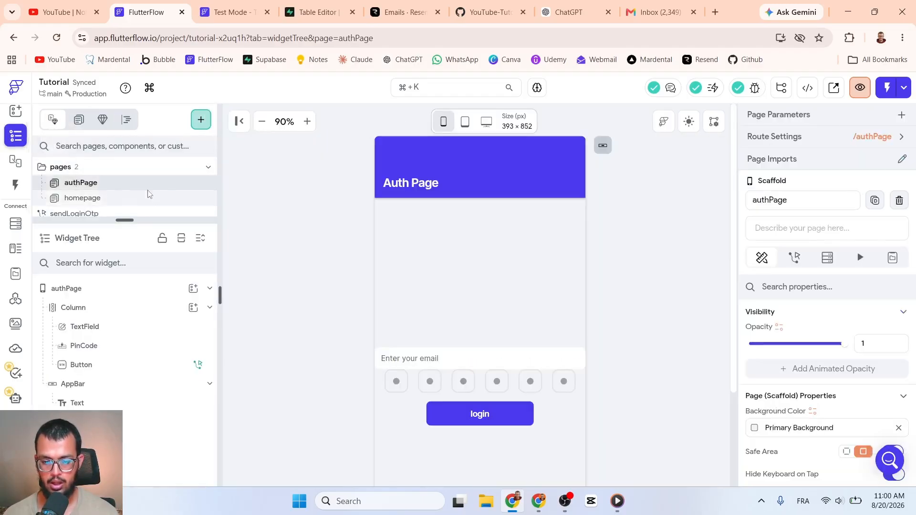
click(466, 386)
click(487, 410)
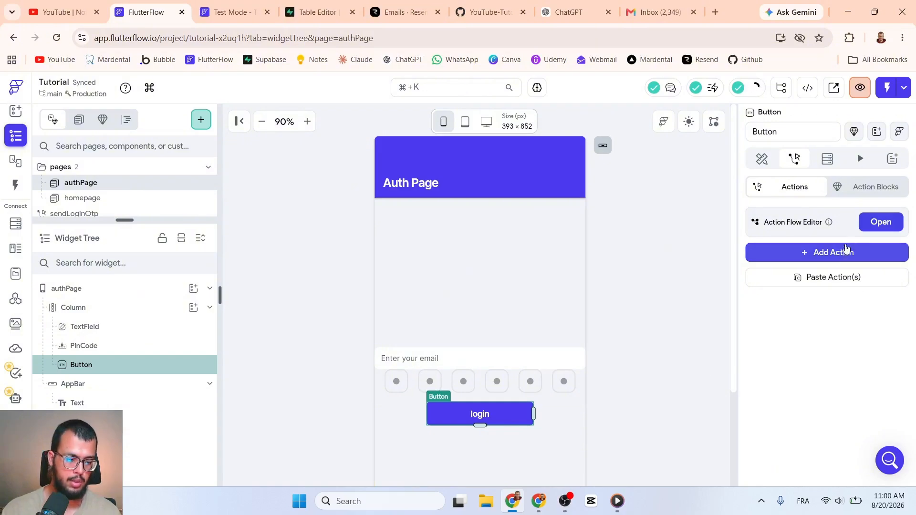
Add an On Tap action to the login button that calls the sendLoginOtp custom action.
click(879, 221)
click(455, 262)
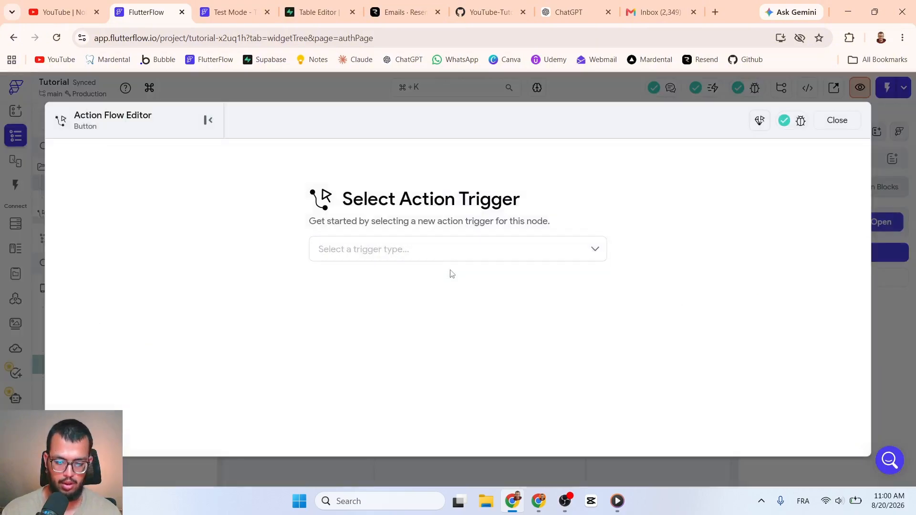
click(450, 256)
click(439, 286)
click(461, 349)
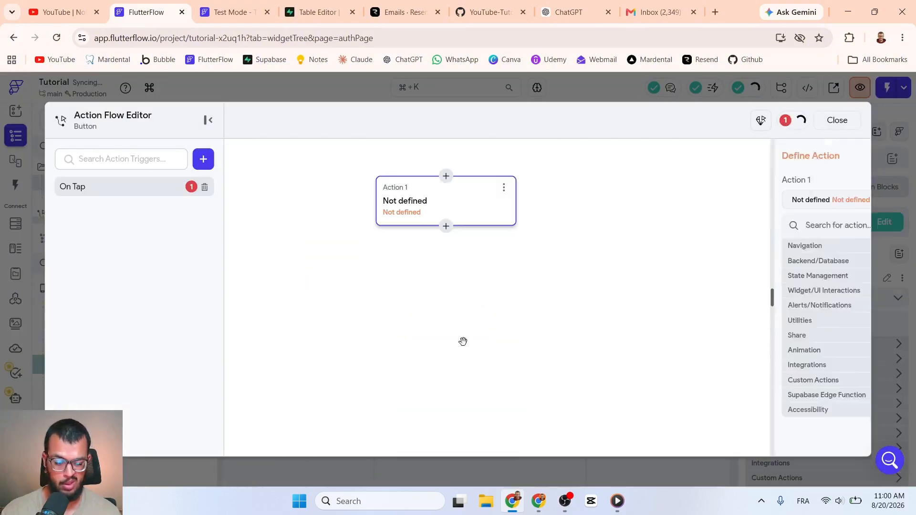
click(699, 380)
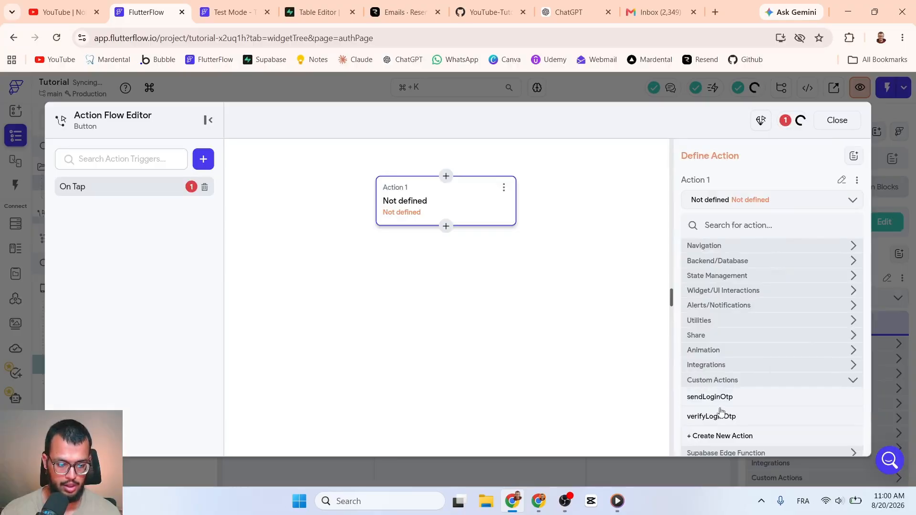
click(710, 398)
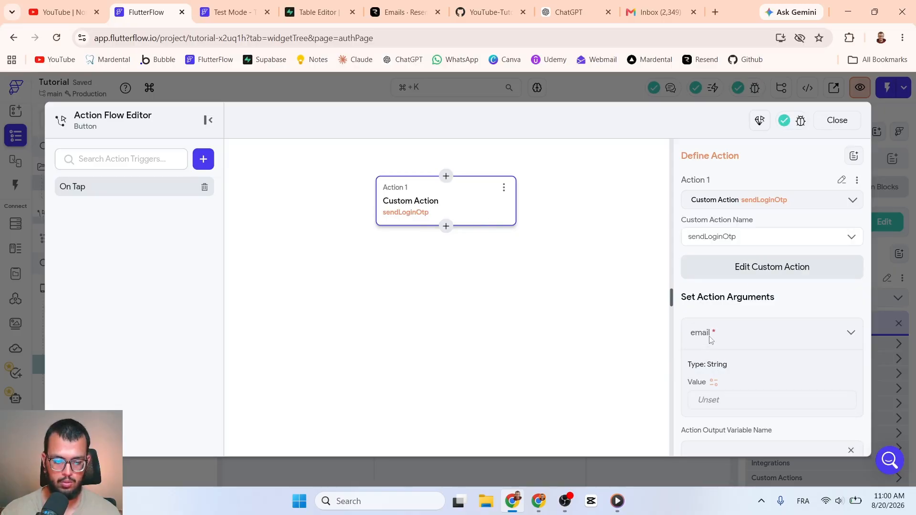
Pass the email TextField's value as the email argument and name the output result1.
click(716, 399)
click(716, 385)
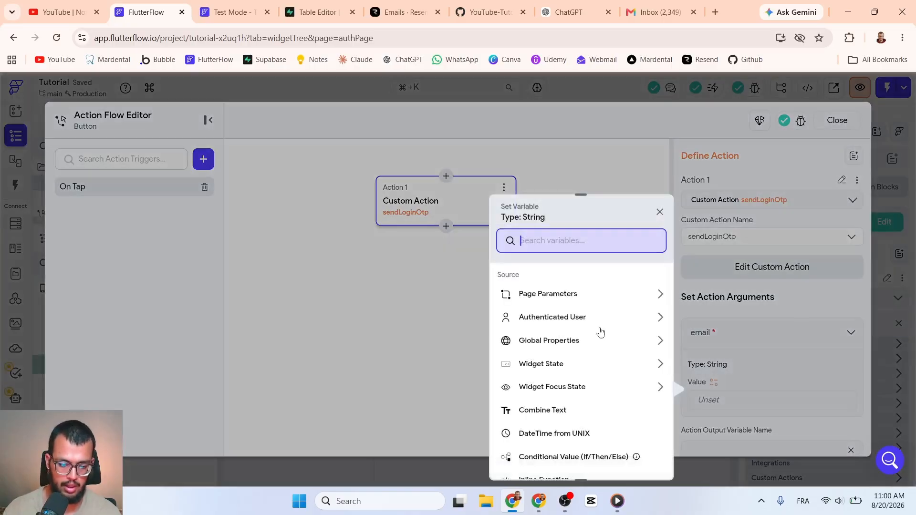
click(549, 363)
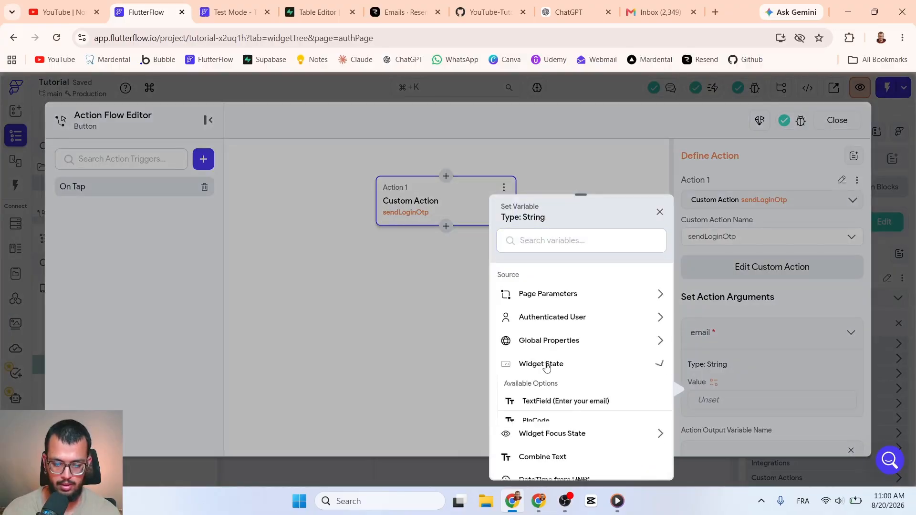
click(544, 406)
scroll(729, 368, down, 3)
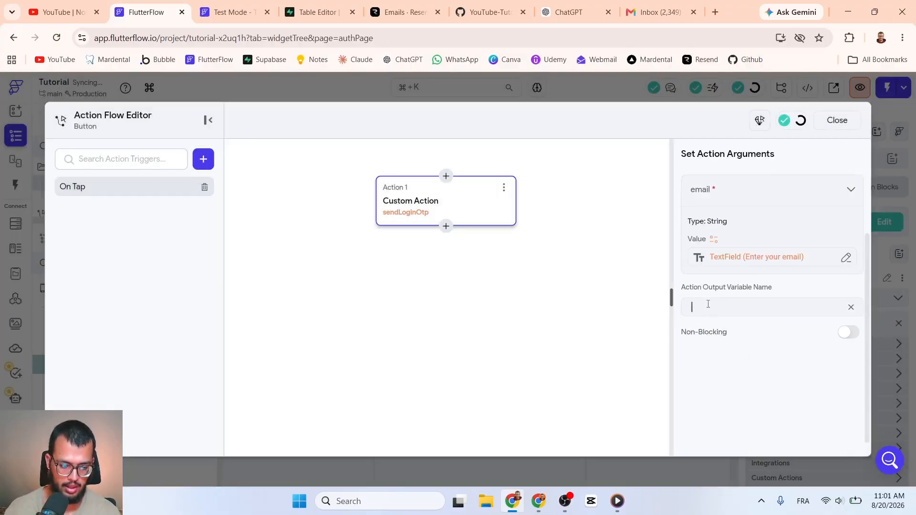
text(result)
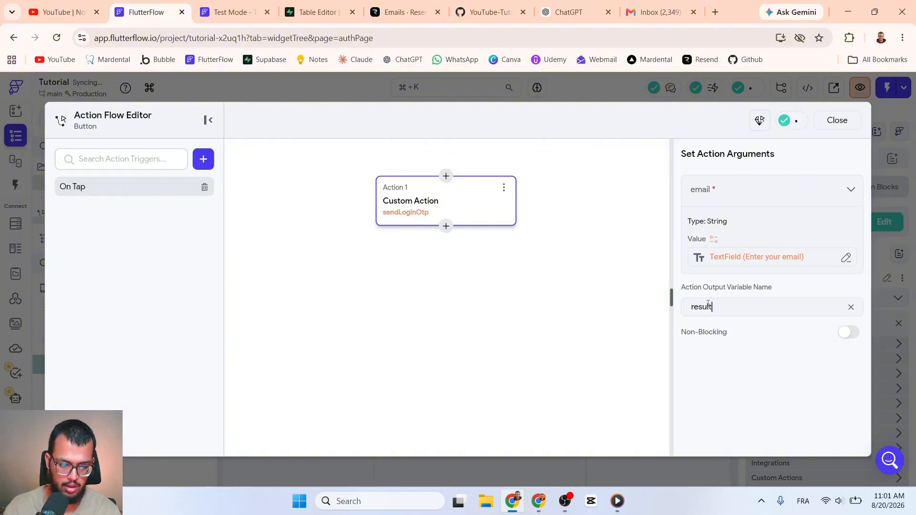
text(1)
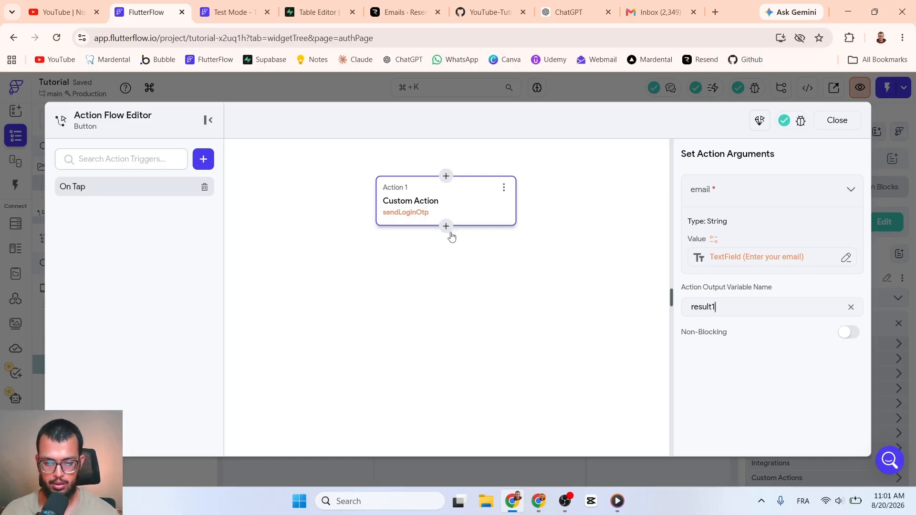
click(445, 226)
Add a conditional step after sendLoginOtp using a Single Condition comparison.
click(458, 270)
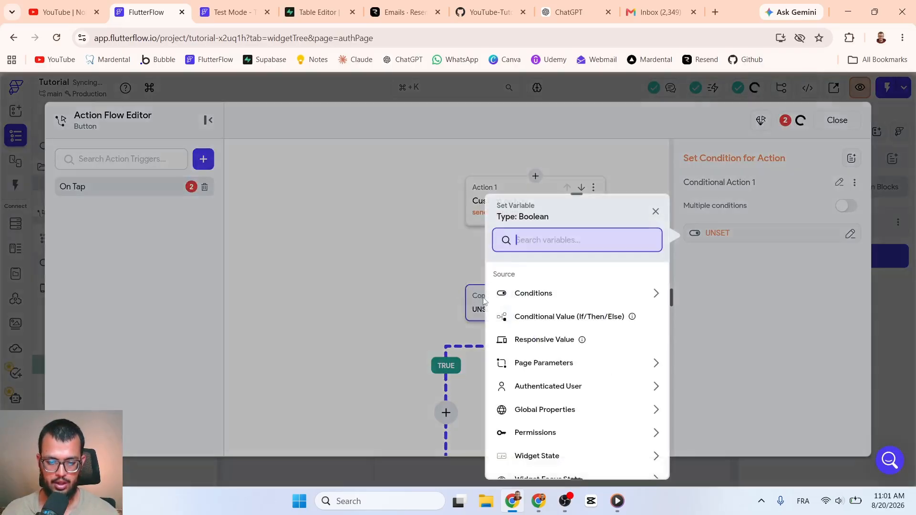
click(486, 302)
click(719, 233)
click(577, 292)
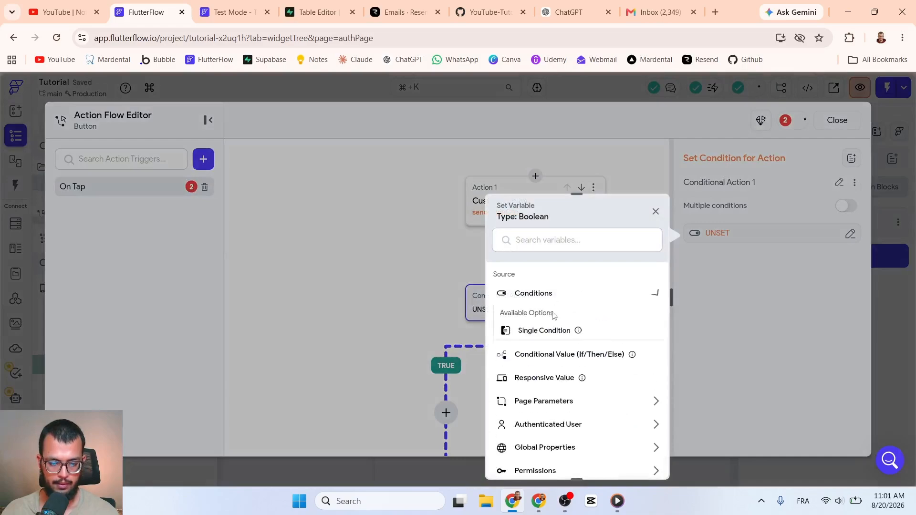
click(546, 328)
Set the condition to Action Output result1 Equal To 'otp_sent' and confirm it.
click(548, 310)
click(544, 330)
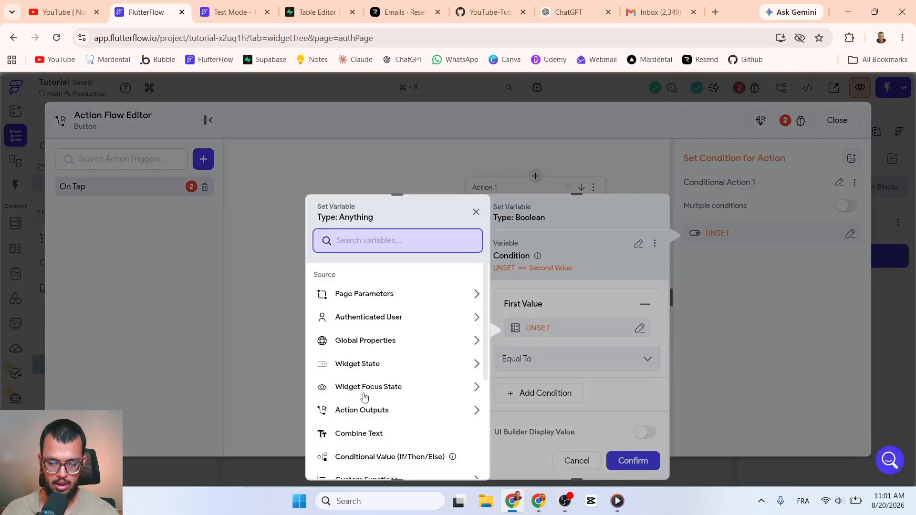
click(353, 411)
click(461, 447)
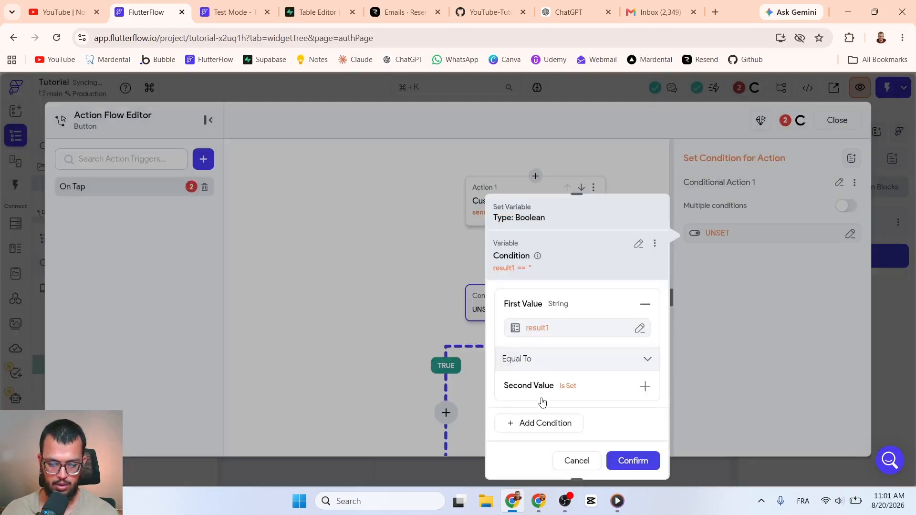
click(537, 421)
text(otp_sent)
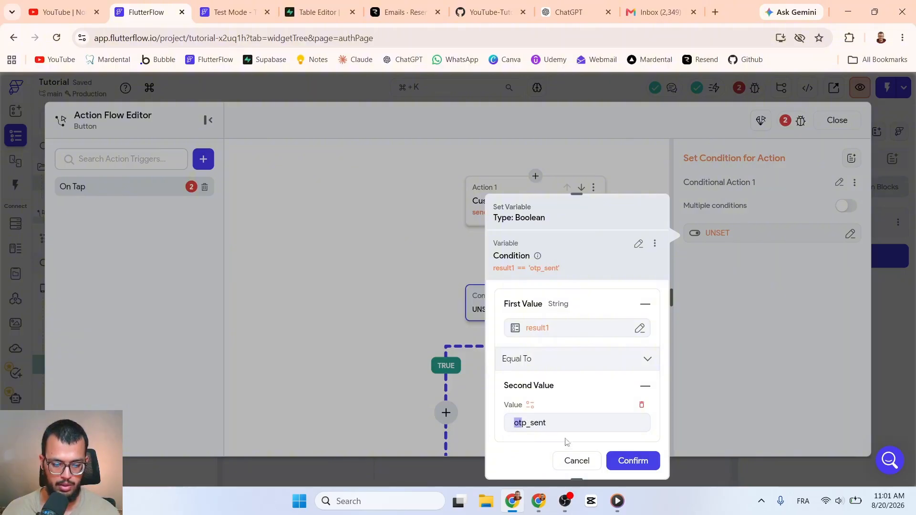
click(633, 461)
scroll(593, 350, down, 3)
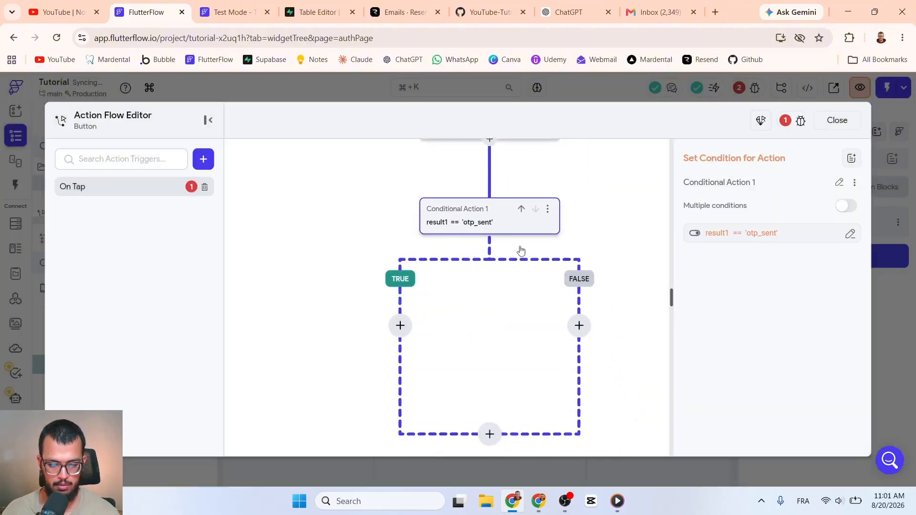
scroll(484, 196, up, 1)
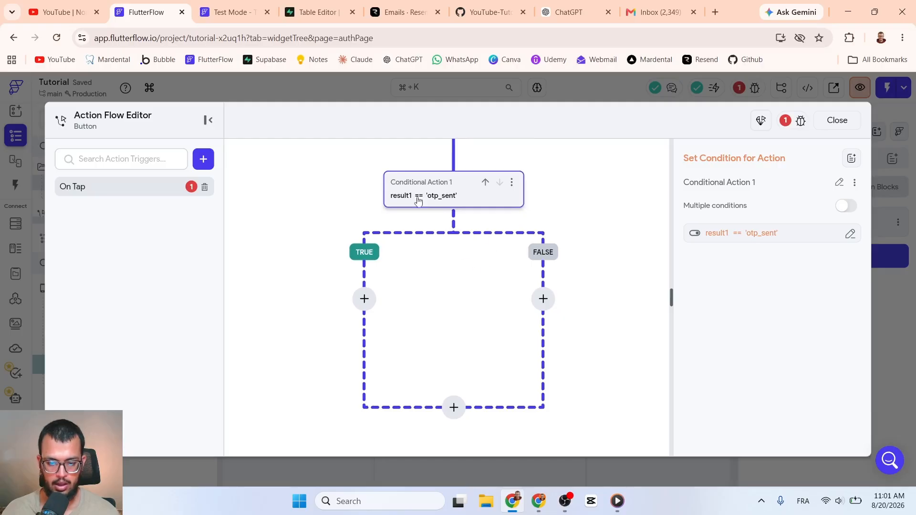
Add an informational Alert Dialog titled 'OTP sent' with a pasted message to the TRUE branch.
click(363, 302)
click(368, 327)
text(info)
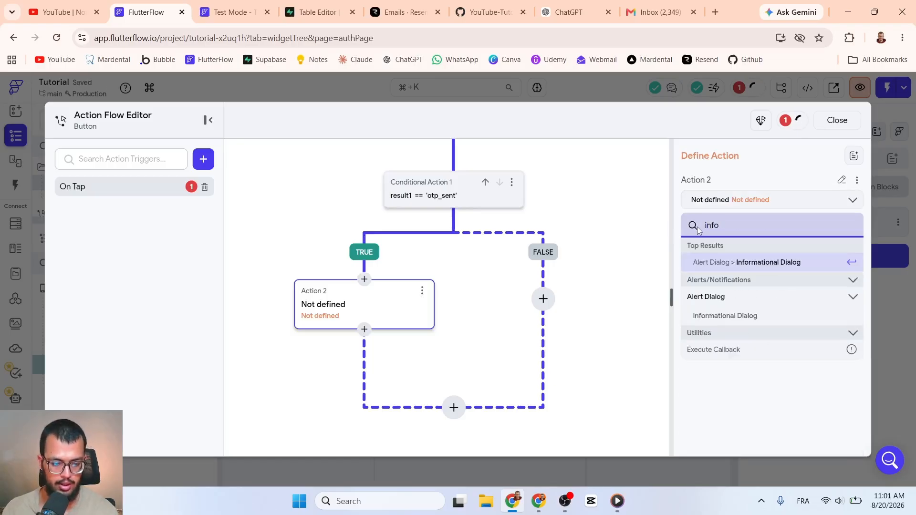
click(714, 262)
click(709, 319)
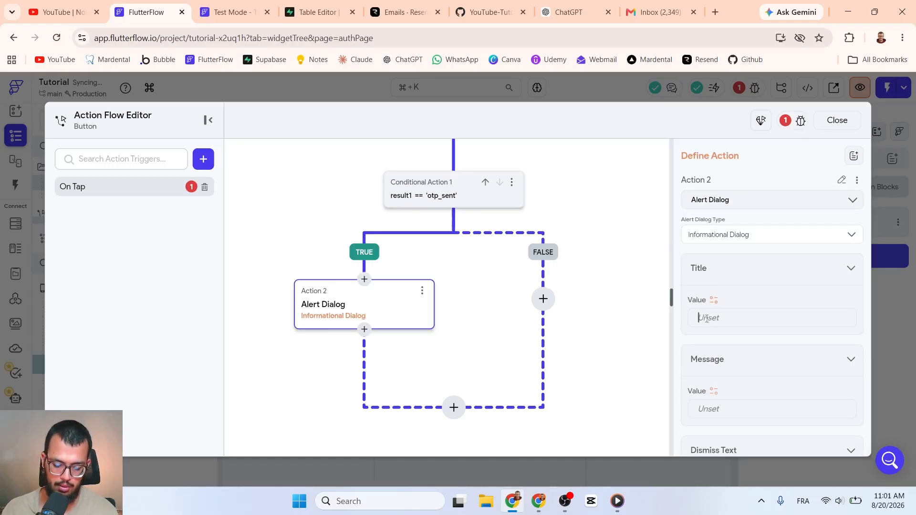
text(OTP sent)
scroll(728, 333, down, 2)
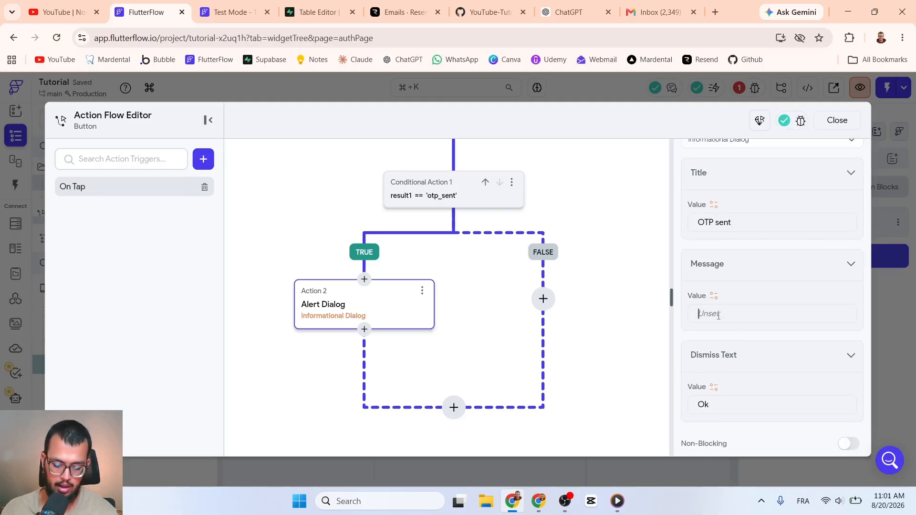
text(Check out your email inbox for the OTP)
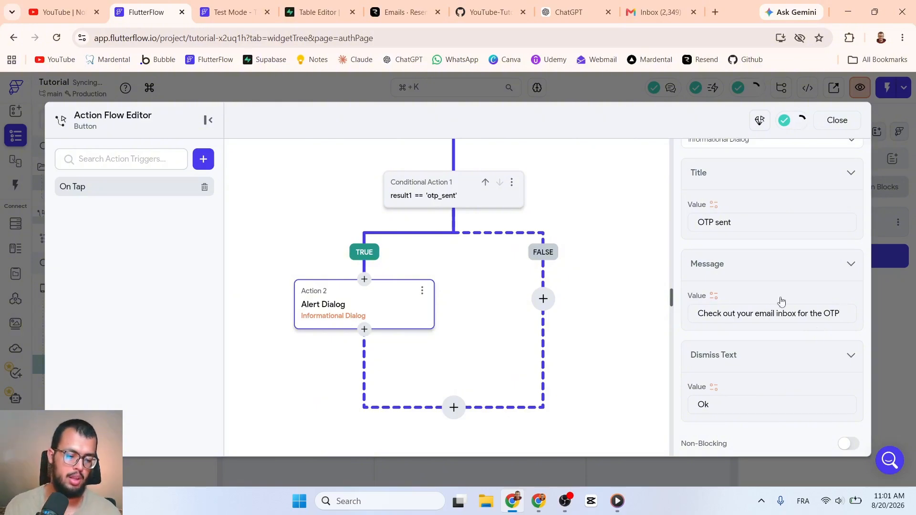
Copy the alert dialog into the FALSE branch and retitle it 'Error'.
click(422, 291)
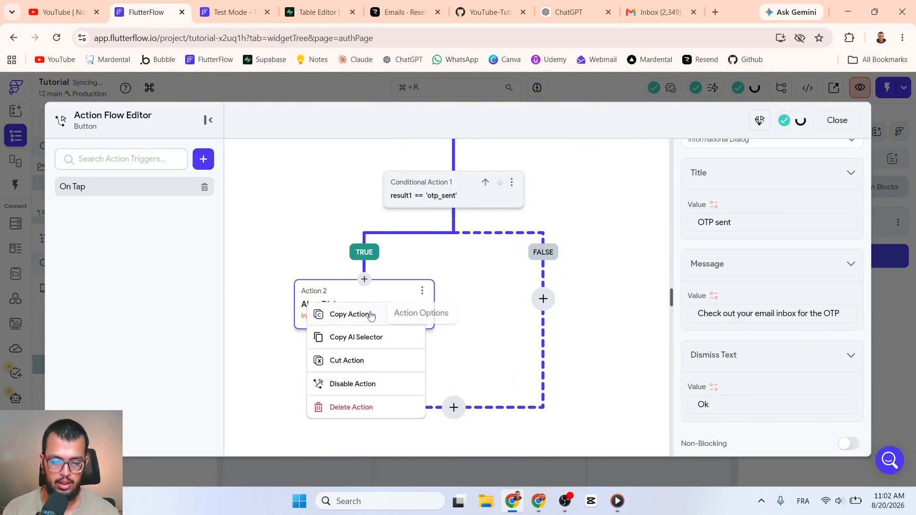
click(343, 315)
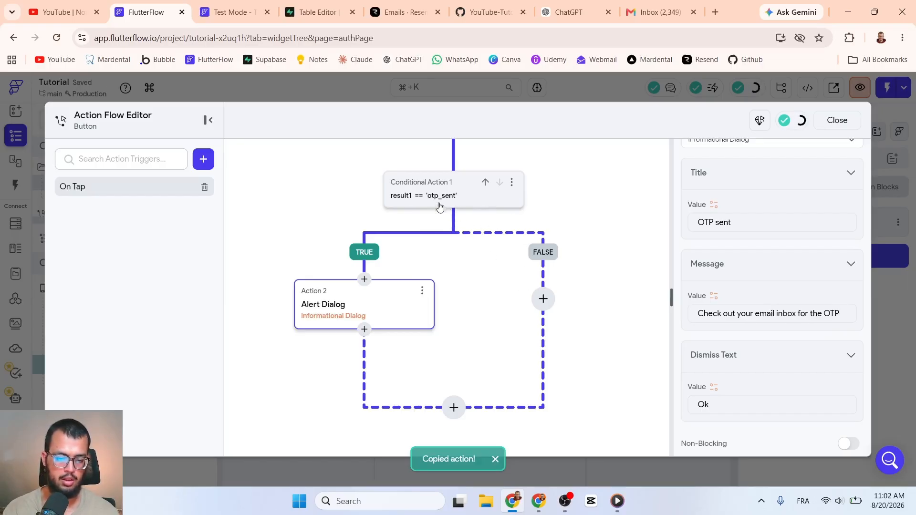
click(544, 300)
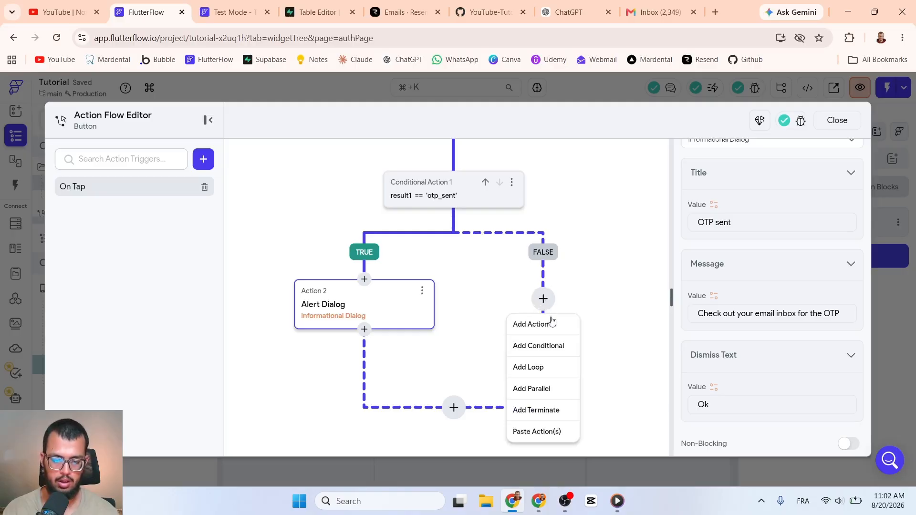
click(540, 431)
triple_click(714, 222)
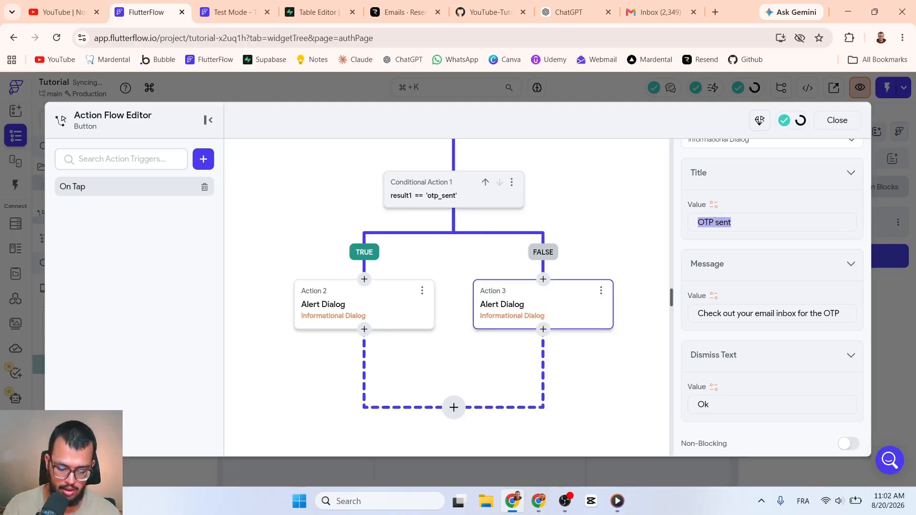
text(Error)
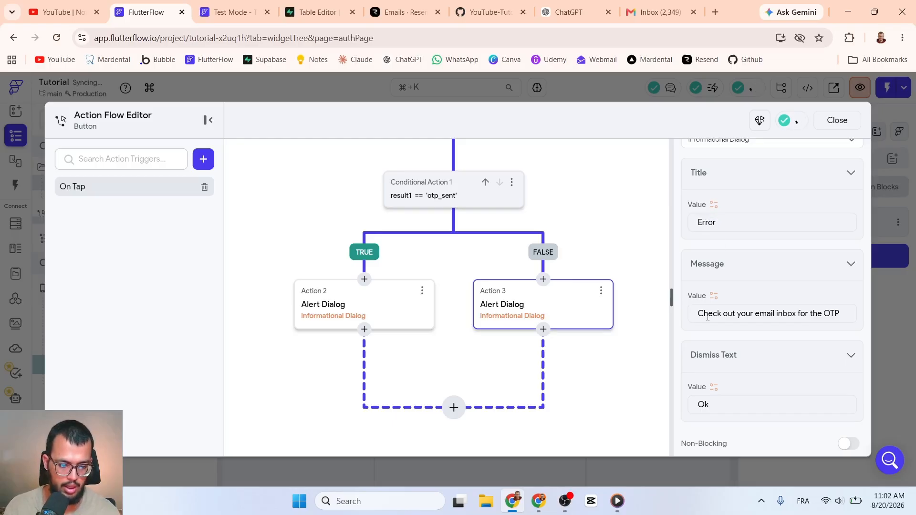
Replace the Error dialog's message with the result1 action output, then close the editor and old test tab.
triple_click(708, 317)
key(BackSpace)
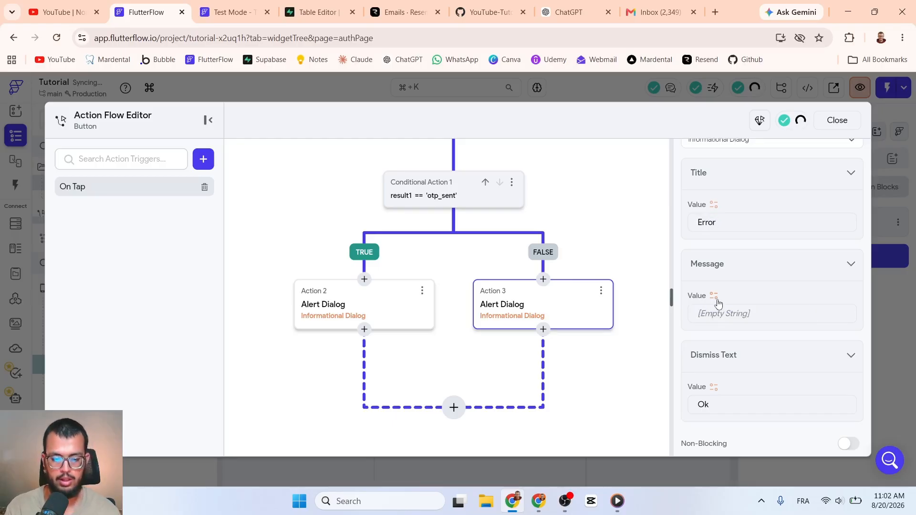
click(715, 298)
click(551, 370)
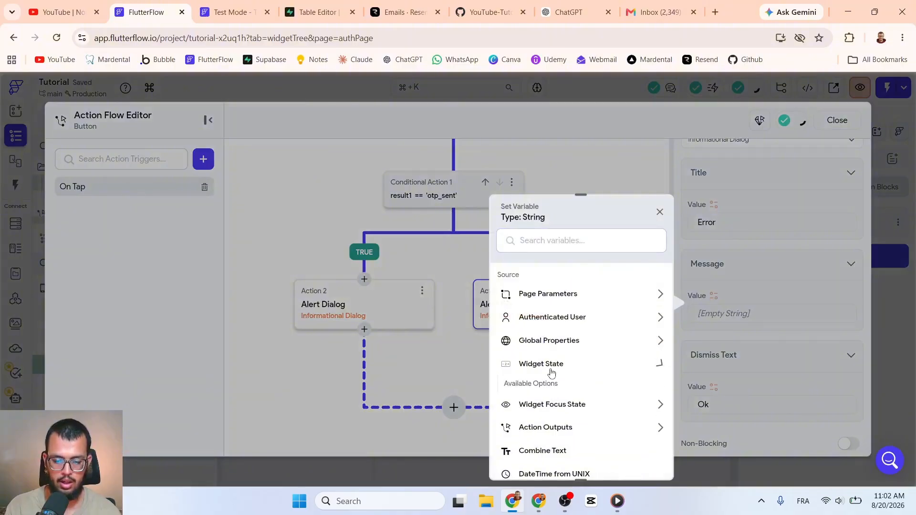
click(550, 368)
click(549, 412)
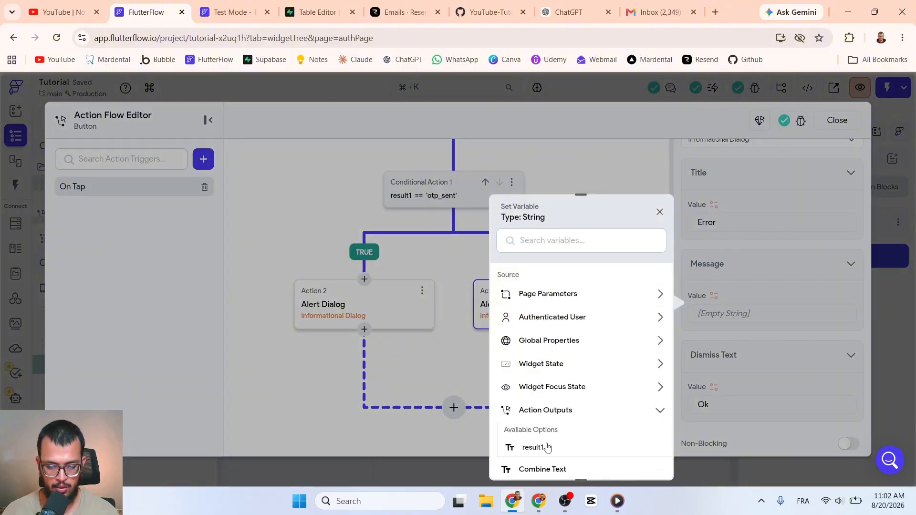
click(534, 448)
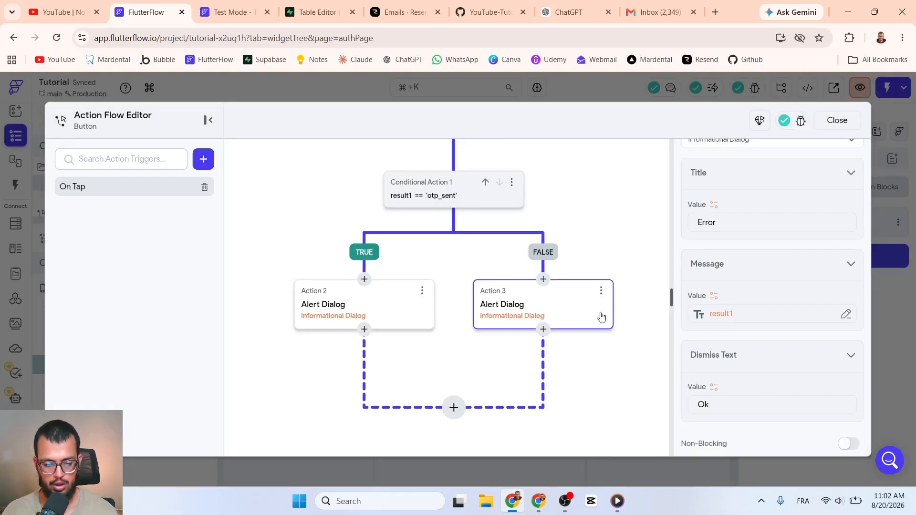
click(838, 121)
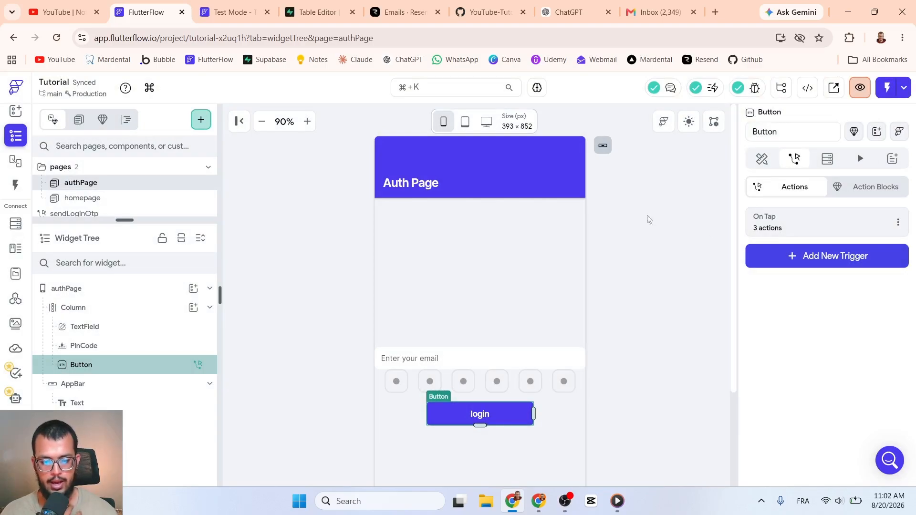
click(268, 12)
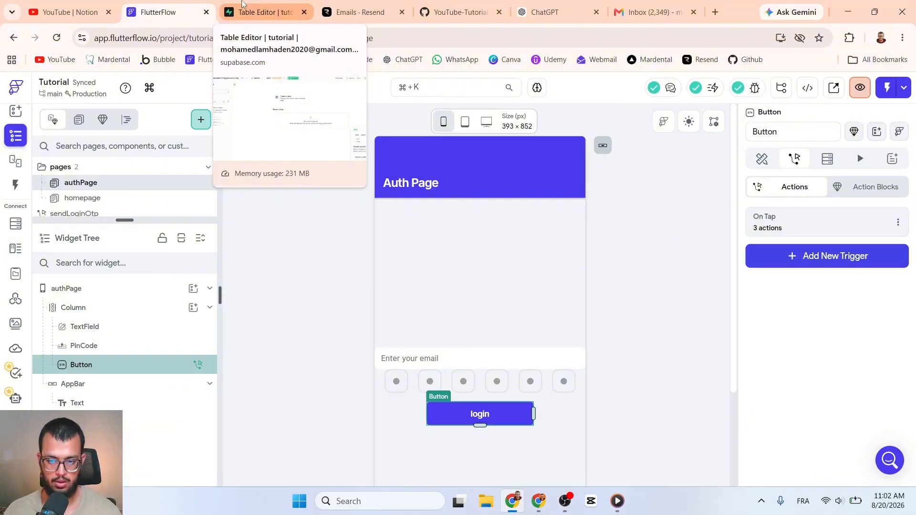
In Supabase Authentication > Users, choose Add user > Create new user.
click(242, 5)
mouse_move(29, 187)
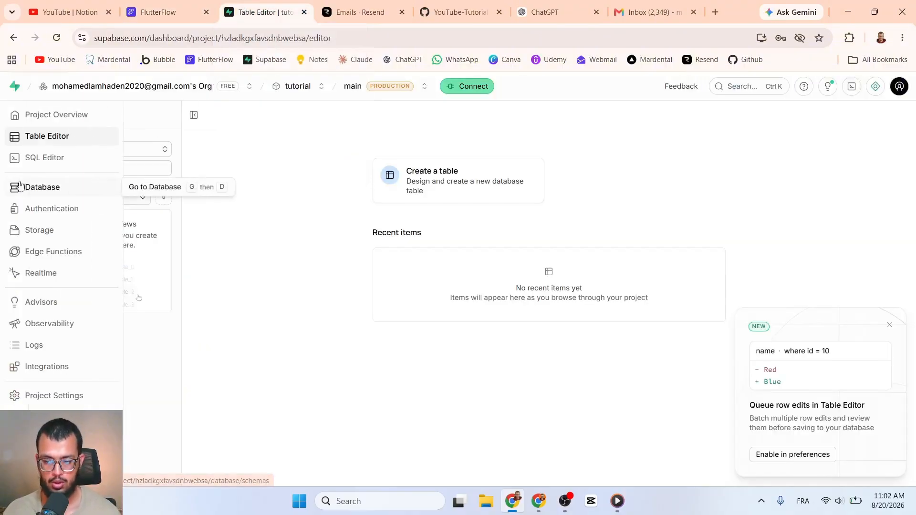
click(33, 211)
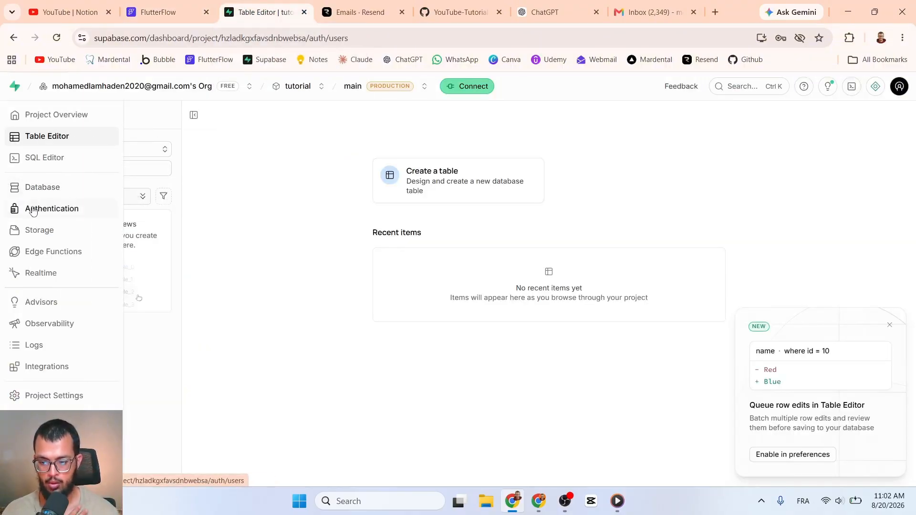
click(856, 145)
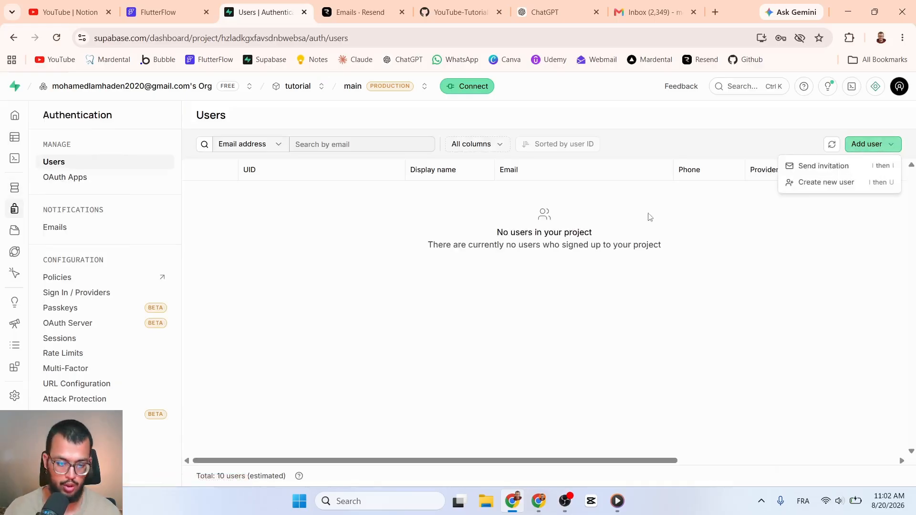
click(824, 165)
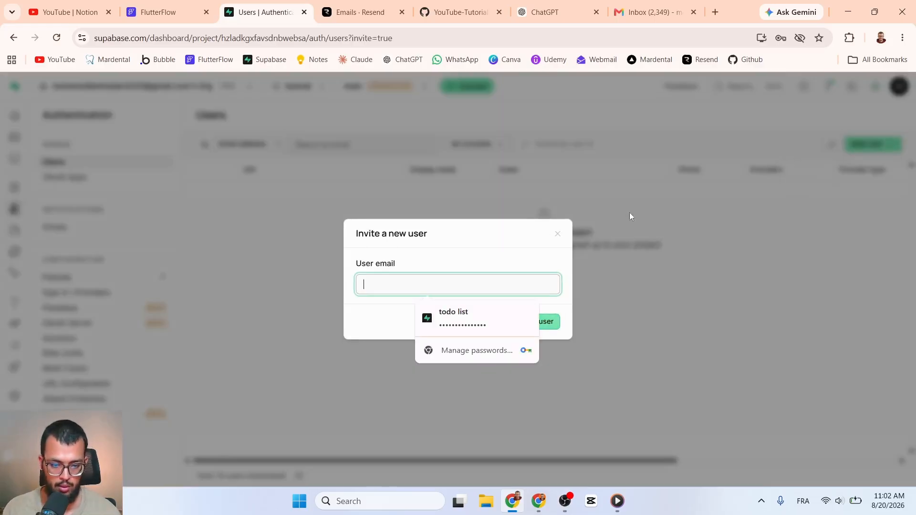
click(573, 231)
click(868, 144)
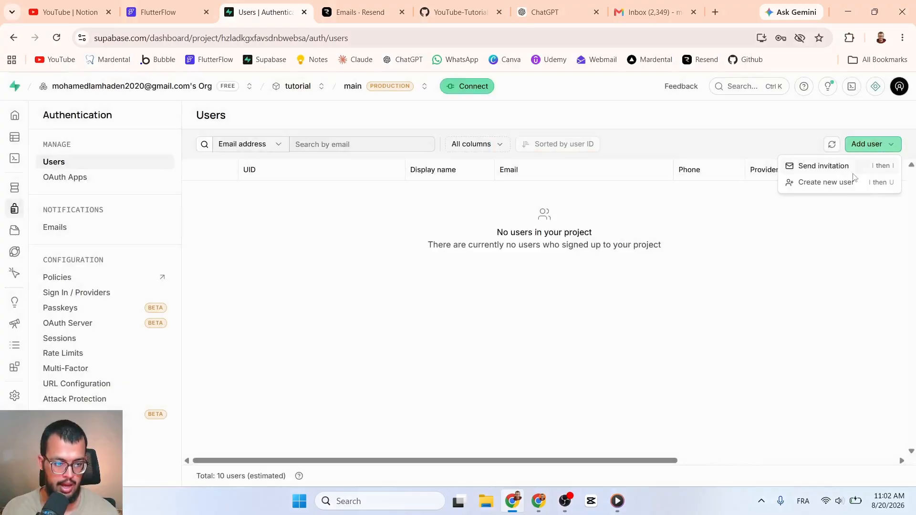
click(823, 185)
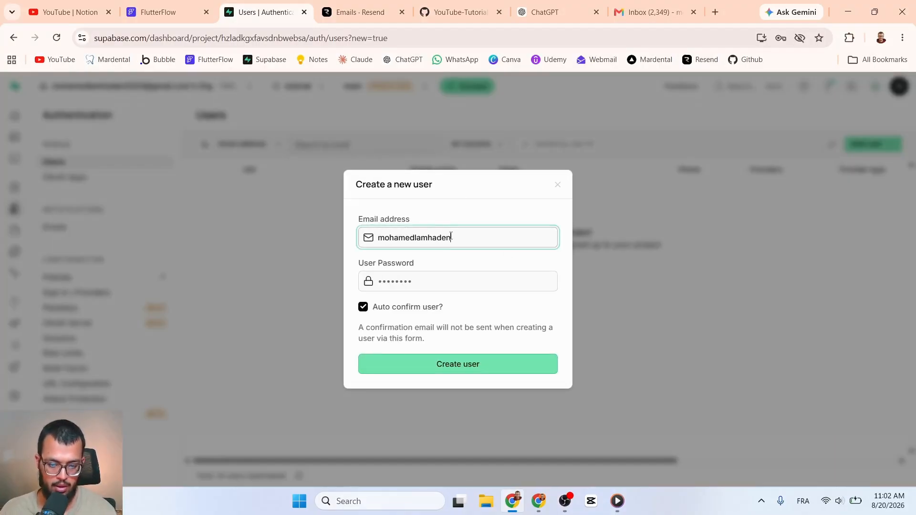
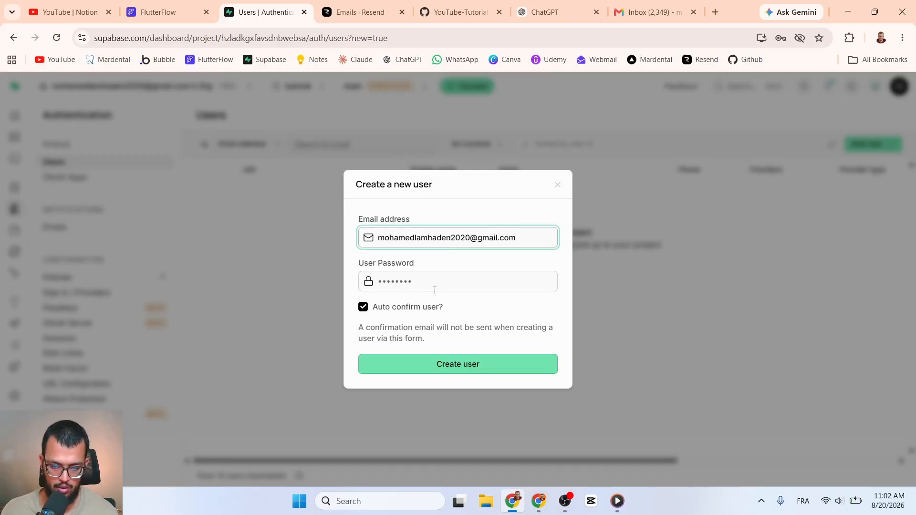
Enter the new user's email address and password to create the user.
click(425, 274)
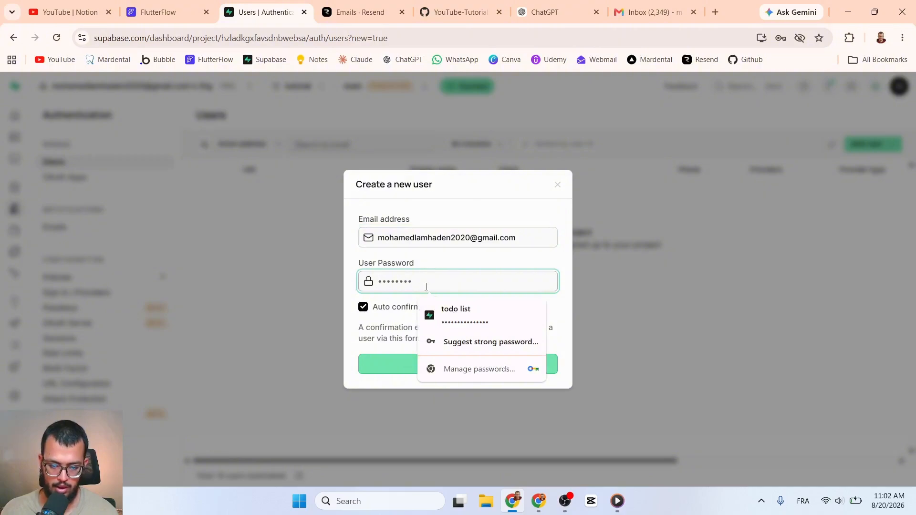
text(••)
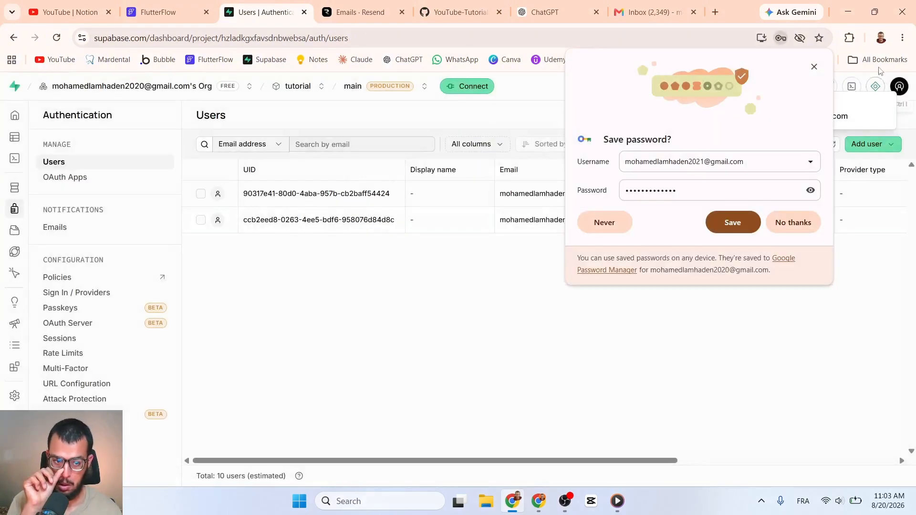
click(813, 67)
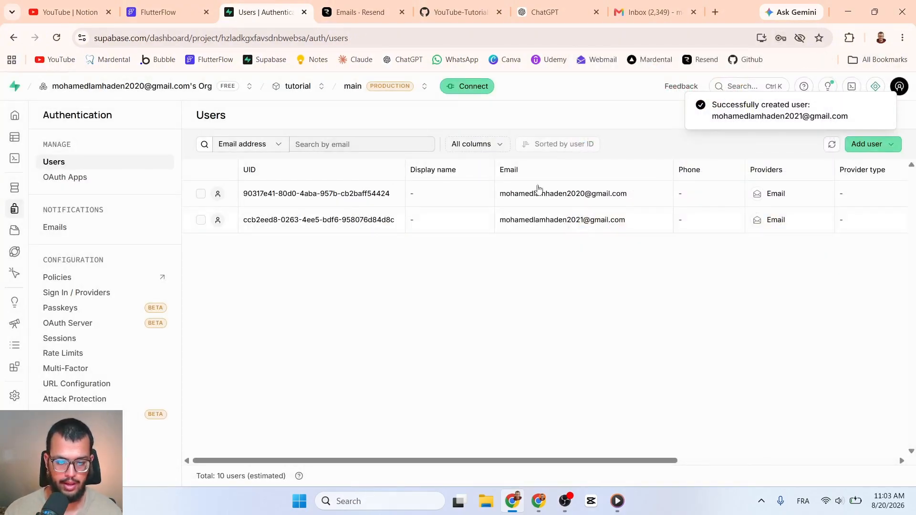
click(173, 4)
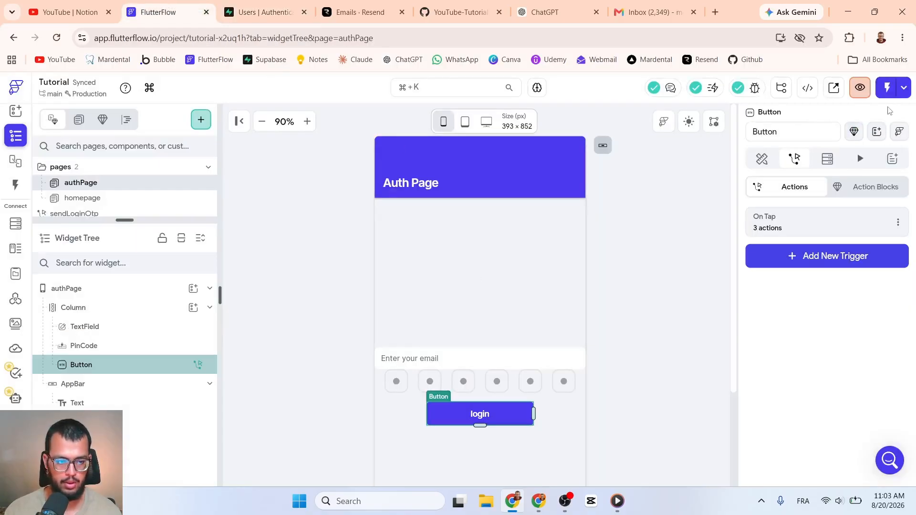
Test authPage: login with an empty email shows invalid_email, then log in with the user's email.
click(886, 94)
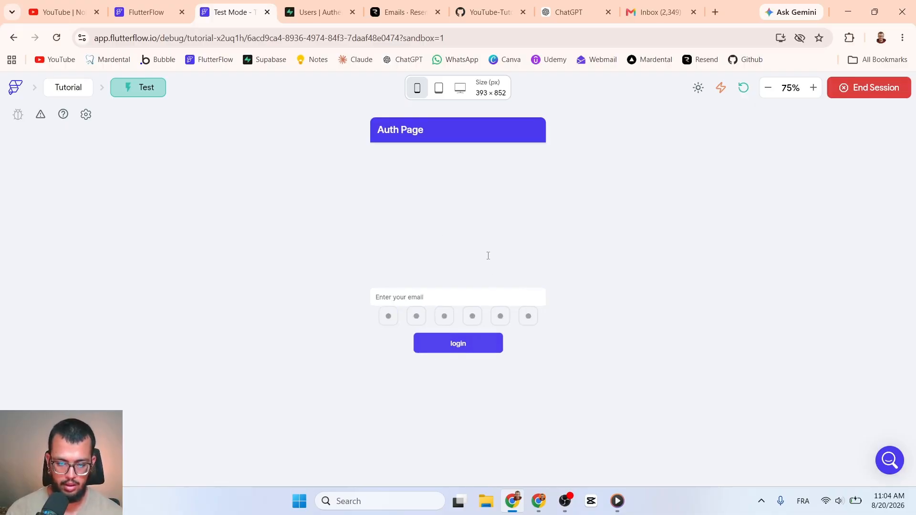
click(466, 343)
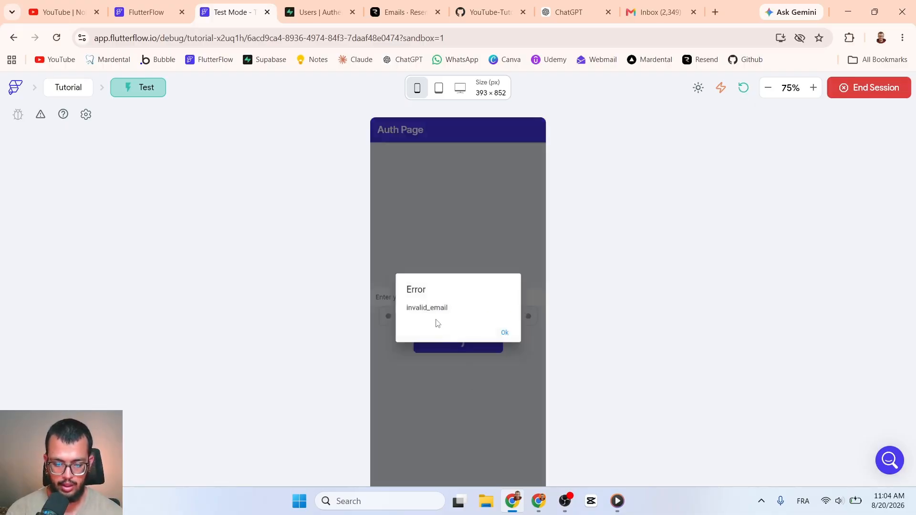
click(505, 333)
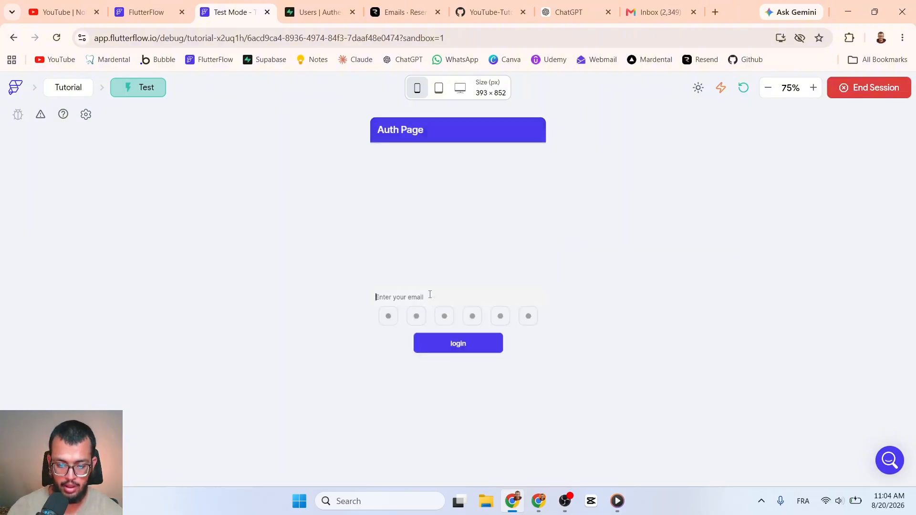
click(430, 294)
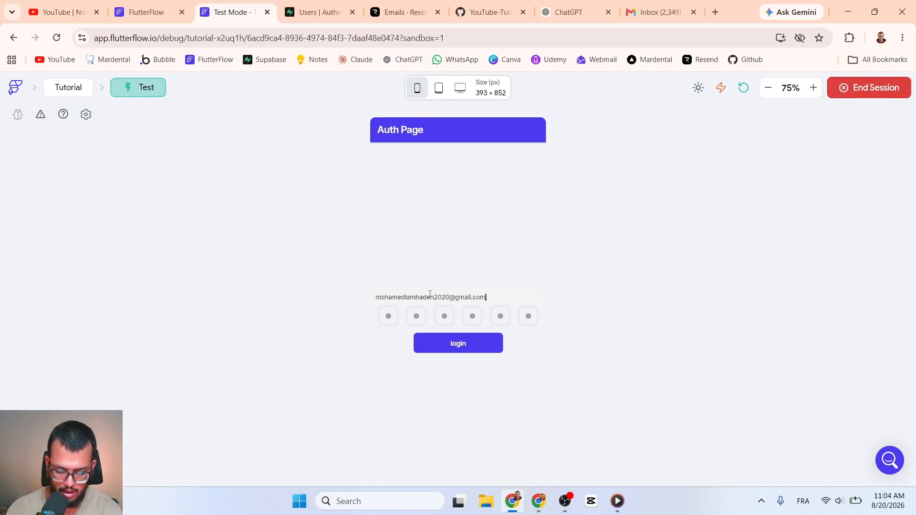
click(459, 345)
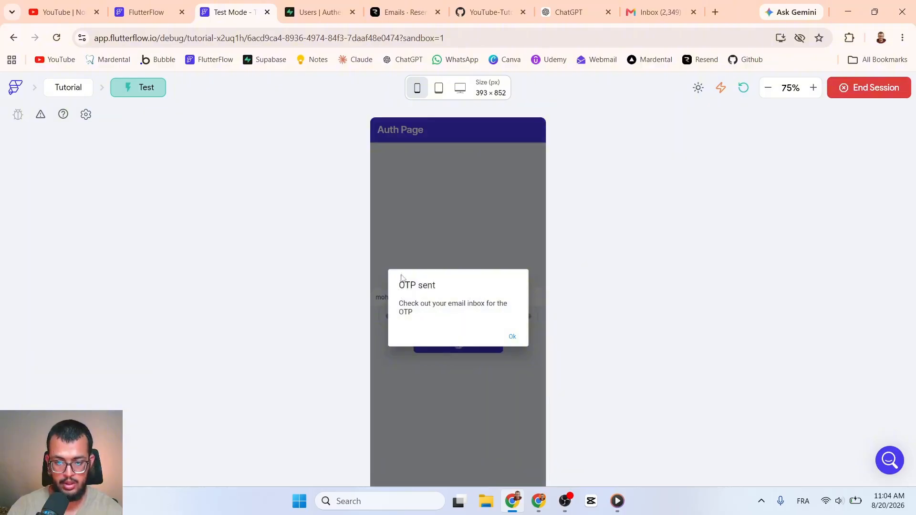
click(392, 18)
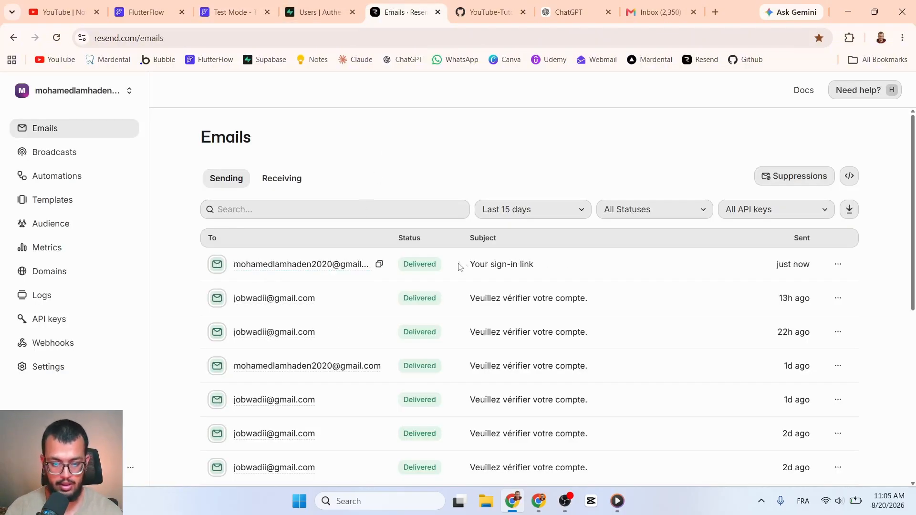
Confirm Resend's newest email is 'Your sign-in link' sent just now, then go to Gmail.
drag(471, 264, 554, 266)
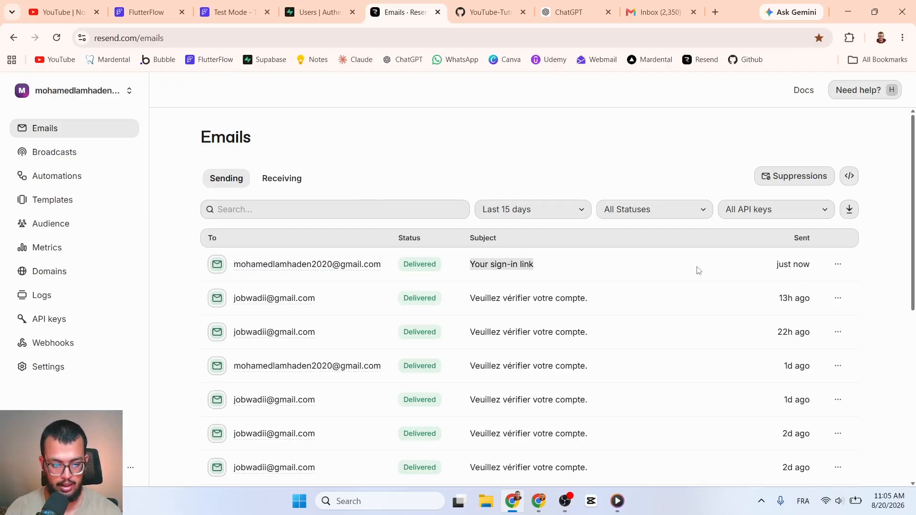
drag(766, 271, 811, 264)
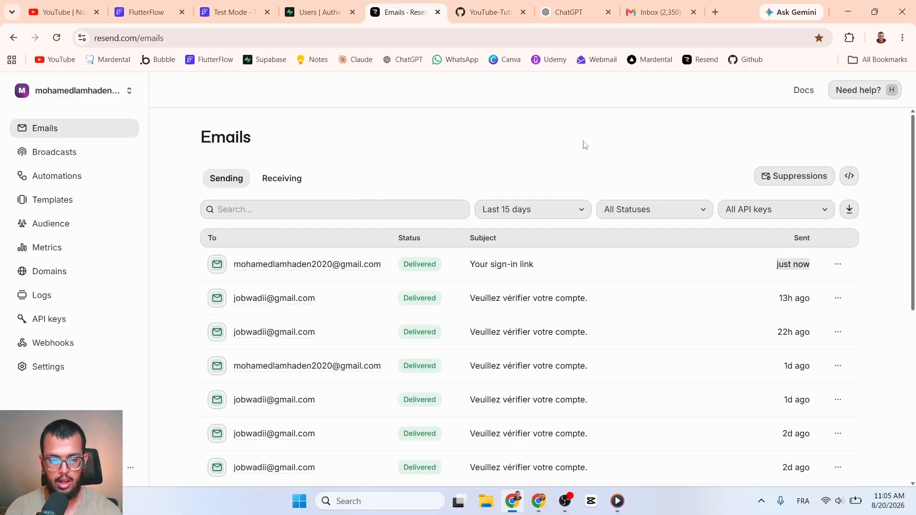
click(650, 12)
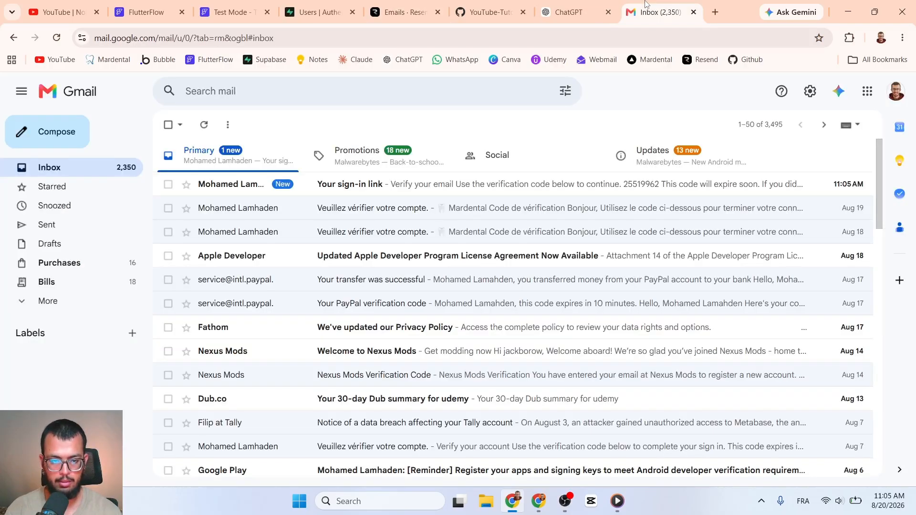
Open the 'Your sign-in link' email and check its recipient address and 'Verify your email' code.
click(386, 187)
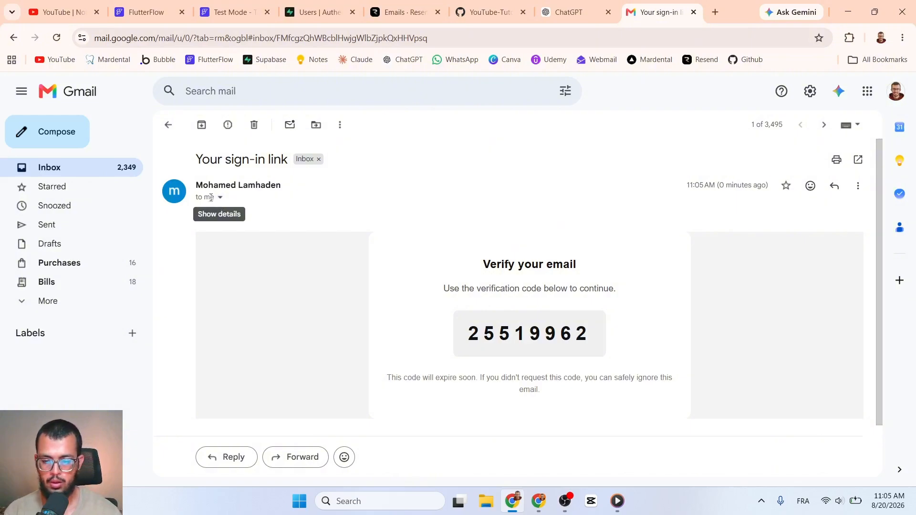
click(220, 197)
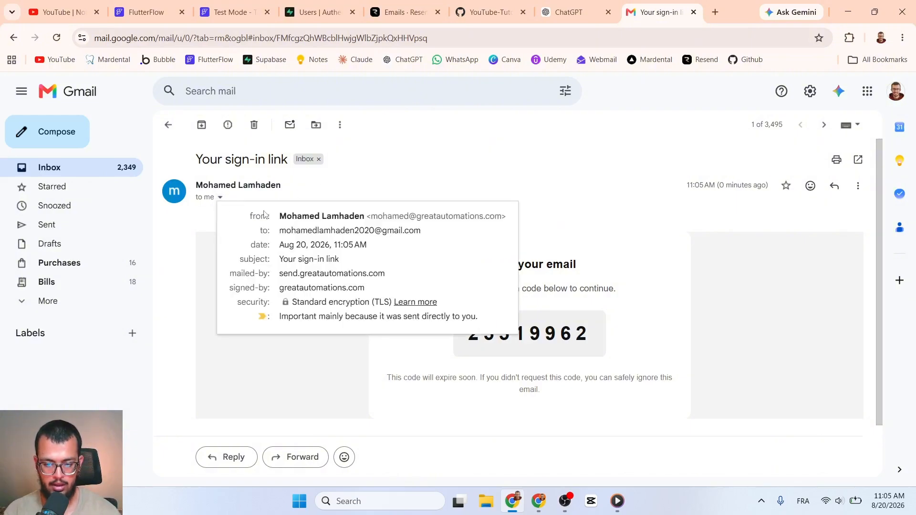
drag(375, 216, 507, 218)
click(509, 186)
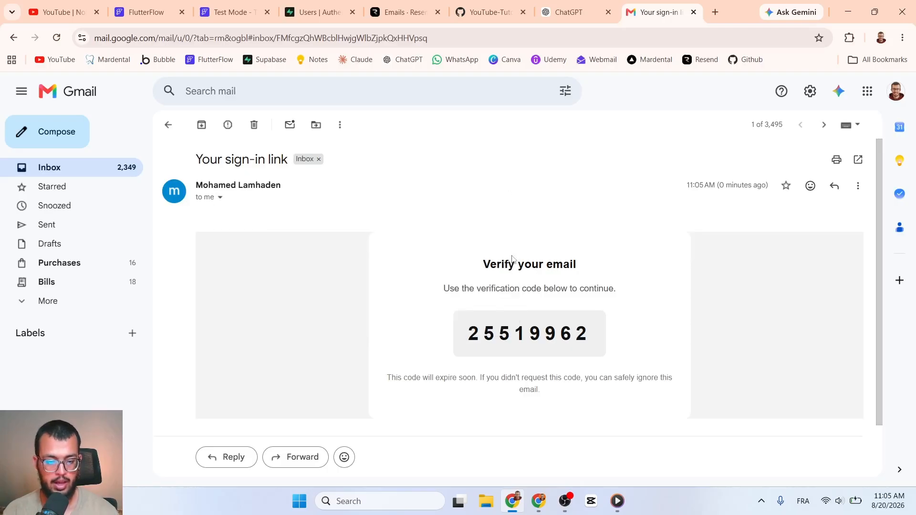
drag(484, 263, 607, 267)
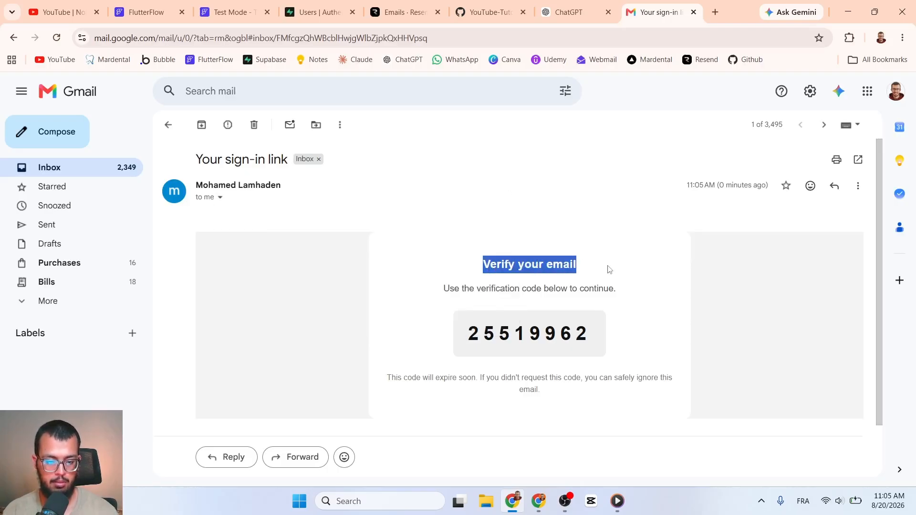
click(316, 12)
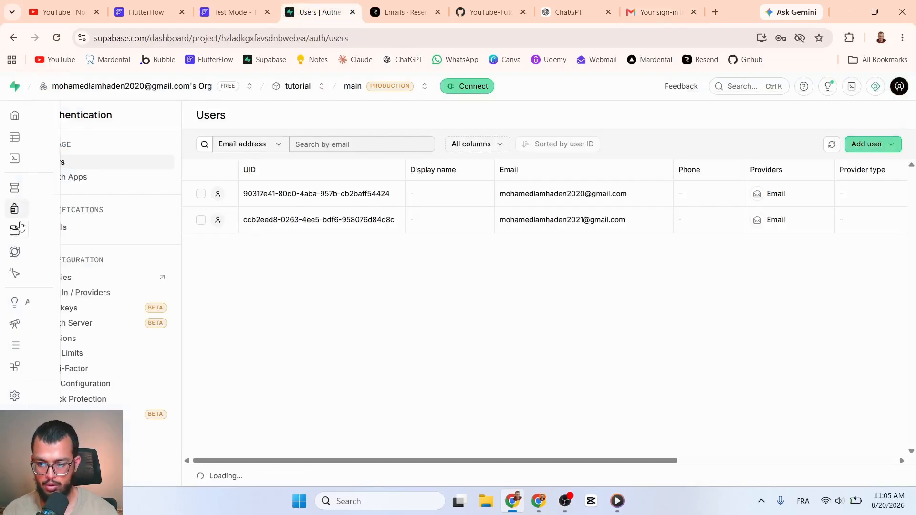
Preview the Supabase 'Magic link or OTP' email template and locate its Token placeholder.
click(56, 228)
click(300, 365)
scroll(437, 370, down, 2)
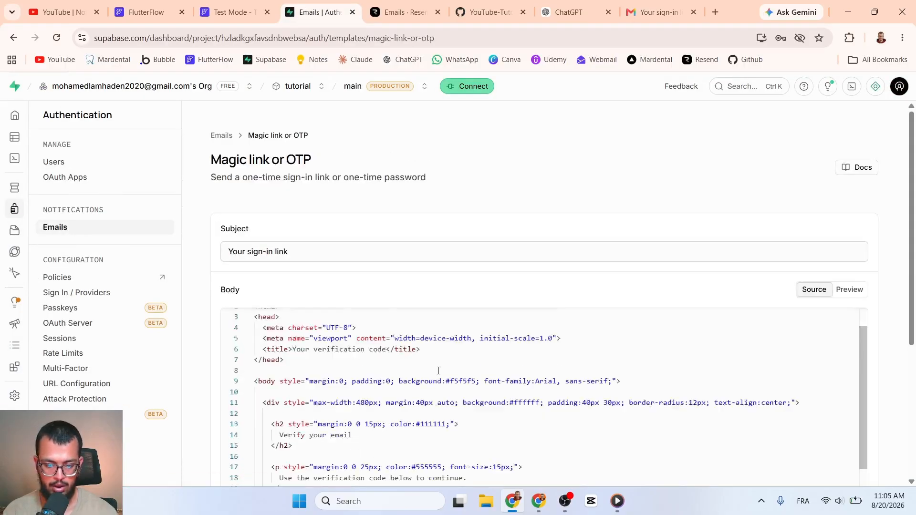
click(849, 289)
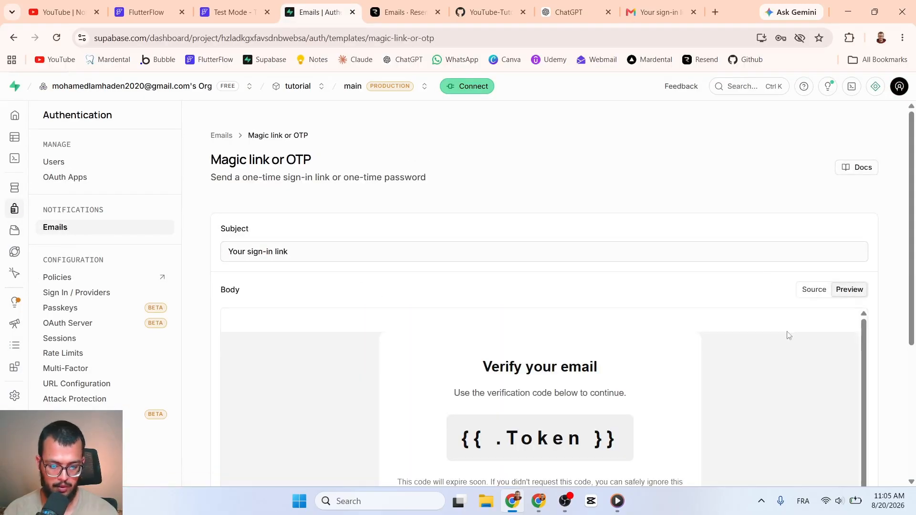
scroll(556, 324, down, 3)
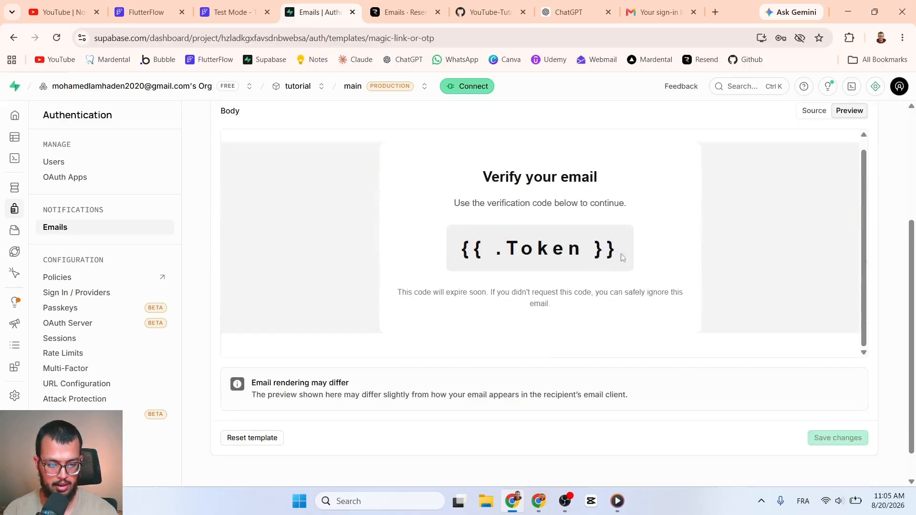
drag(622, 258, 399, 254)
Compare with the Resend dashboard, the verifyLoginOtp code on GitHub, and the emailed verification code.
click(427, 10)
click(492, 7)
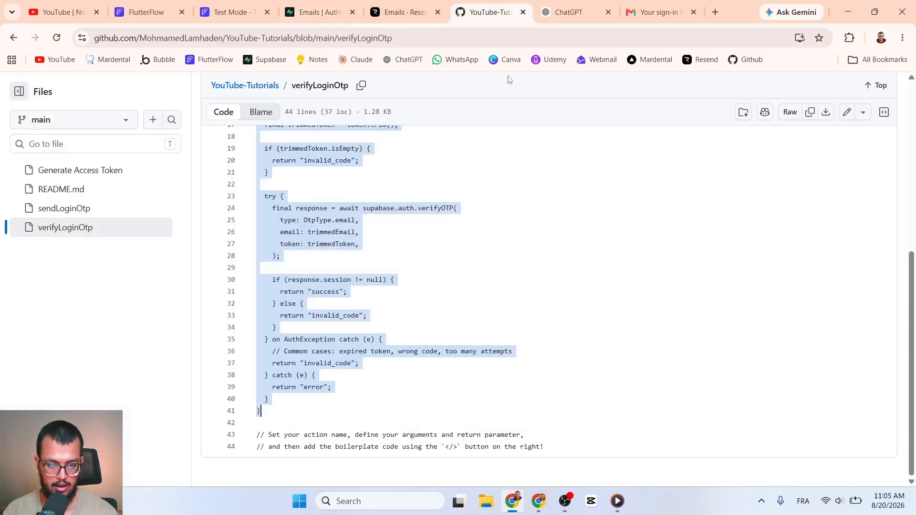
click(651, 10)
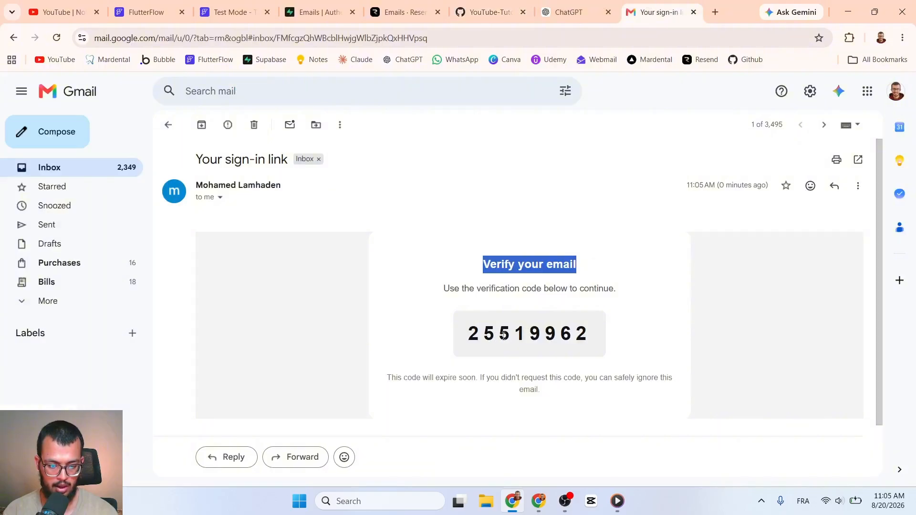
drag(516, 334, 561, 330)
click(584, 330)
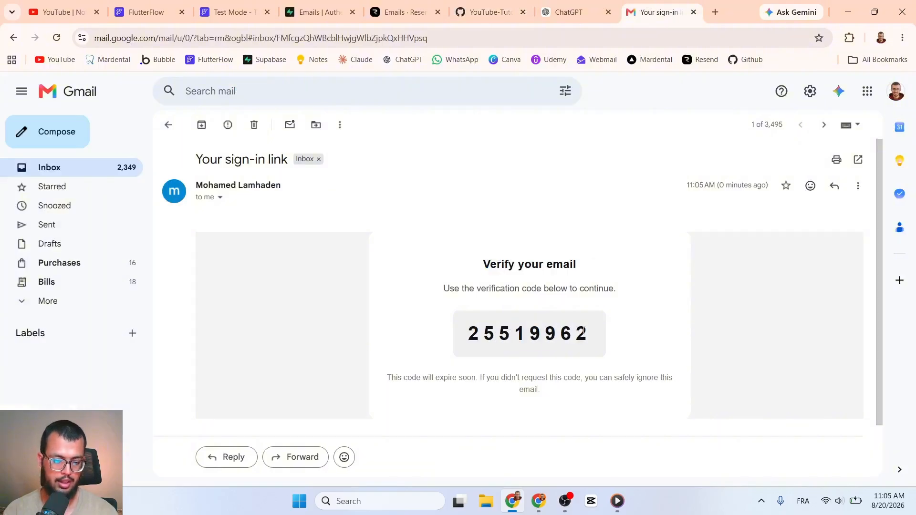
Go back to the FlutterFlow editor and list the custom actions sendLoginOtp and verifyLoginOtp.
click(255, 4)
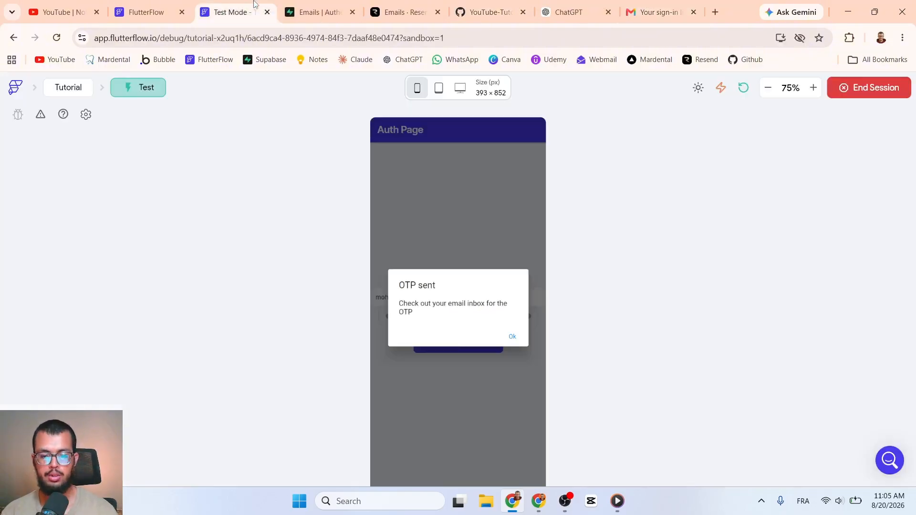
click(164, 5)
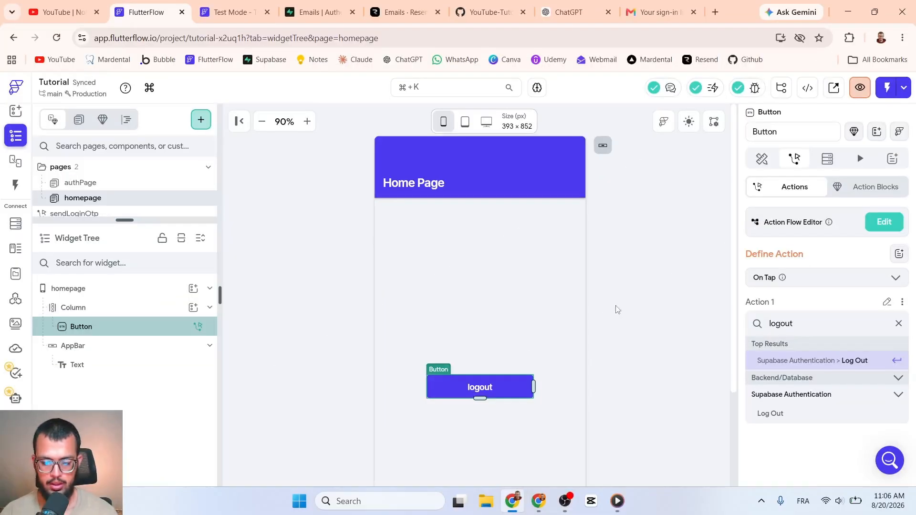
click(125, 119)
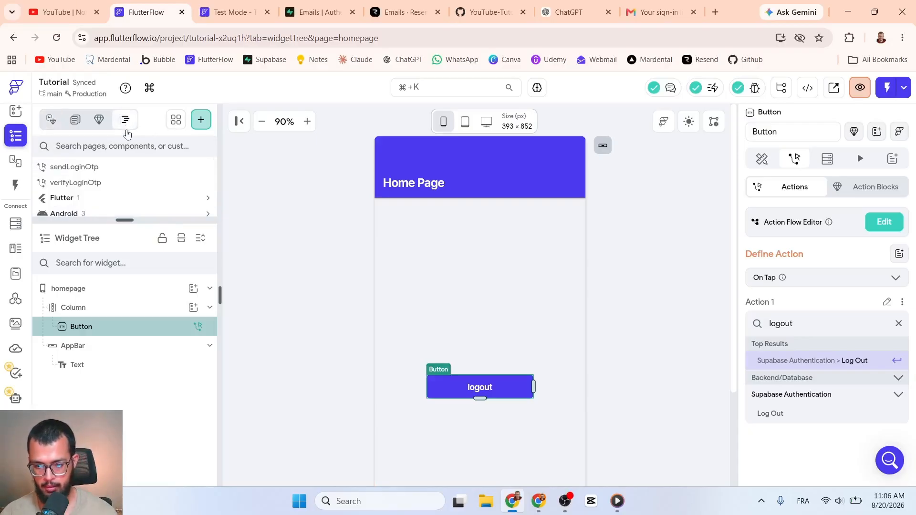
Read through the verifyLoginOtp custom action code, then switch to the authPage page.
click(92, 181)
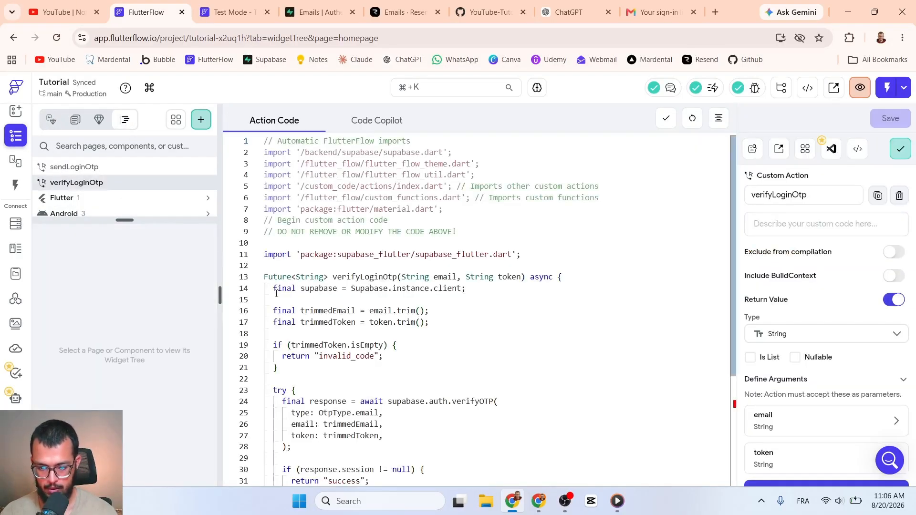
scroll(294, 327, down, 4)
scroll(303, 310, up, 3)
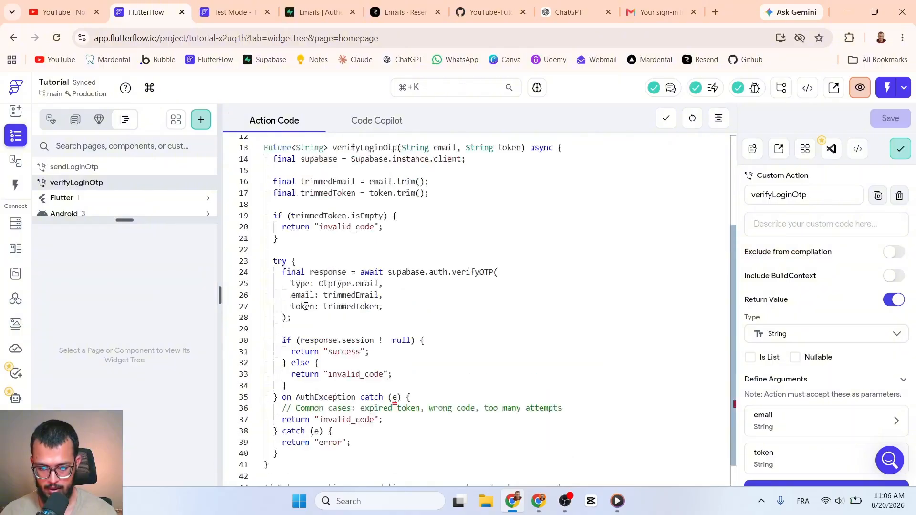
scroll(306, 306, down, 4)
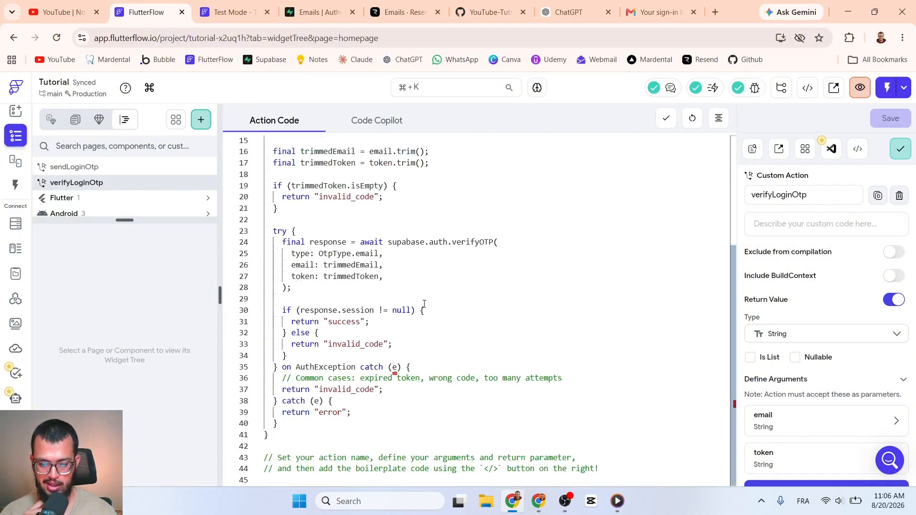
scroll(406, 301, up, 2)
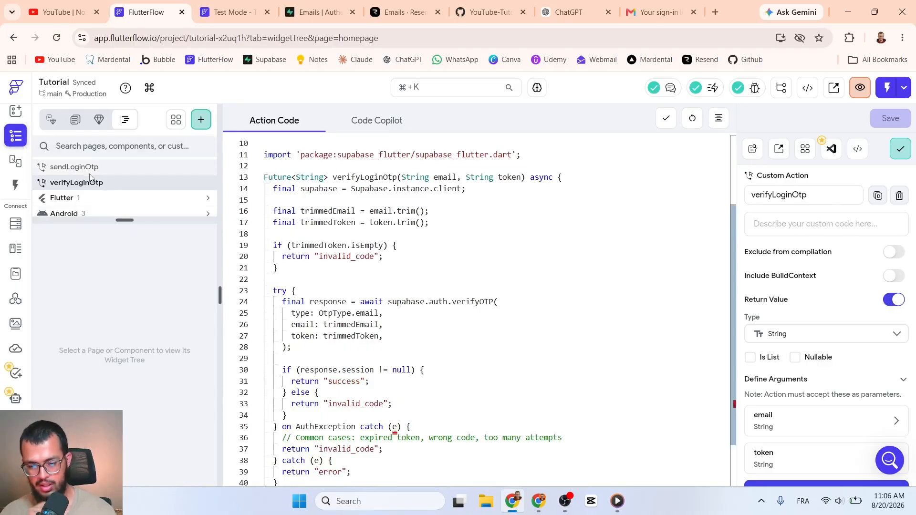
click(54, 121)
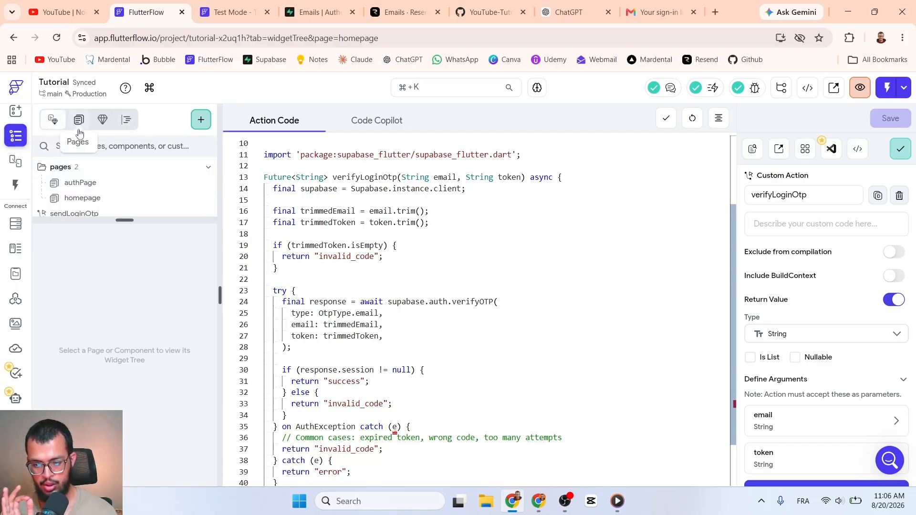
click(91, 184)
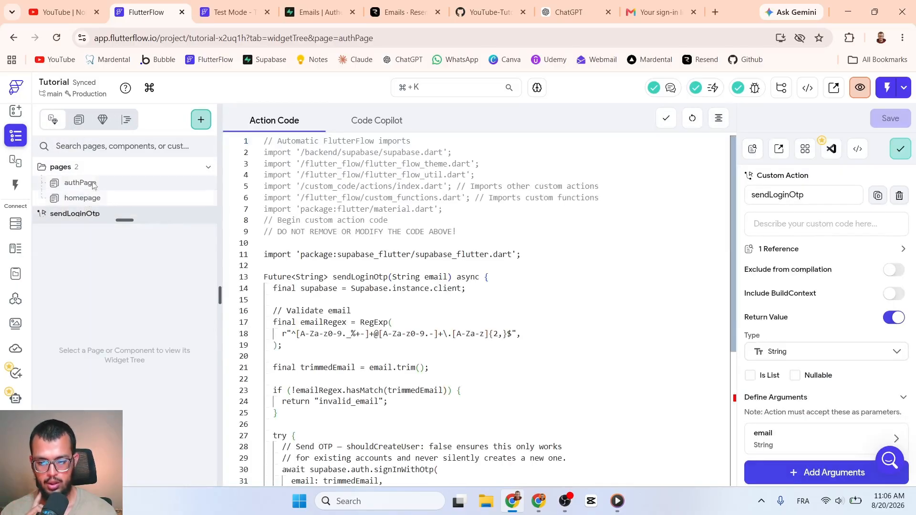
Change the authPage PinCode Pin Length from 6 to 8 to match the emailed code.
click(94, 185)
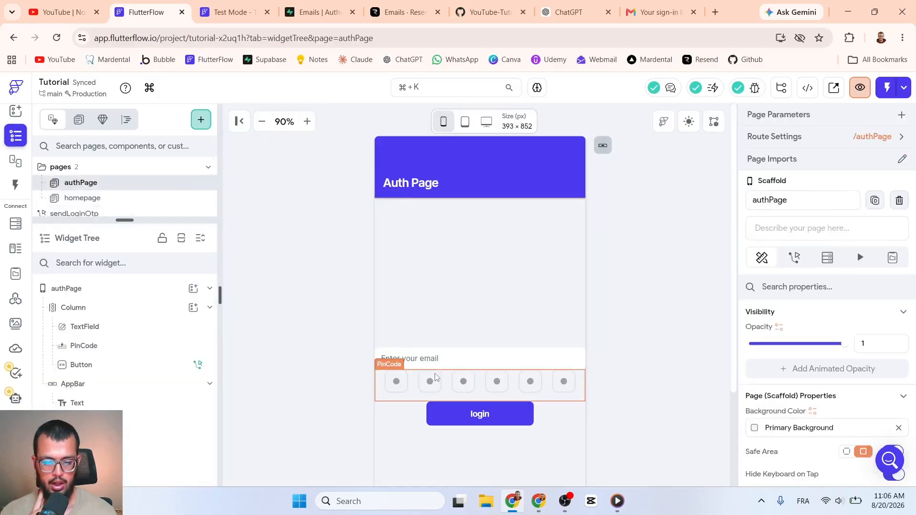
click(449, 381)
scroll(841, 303, down, 3)
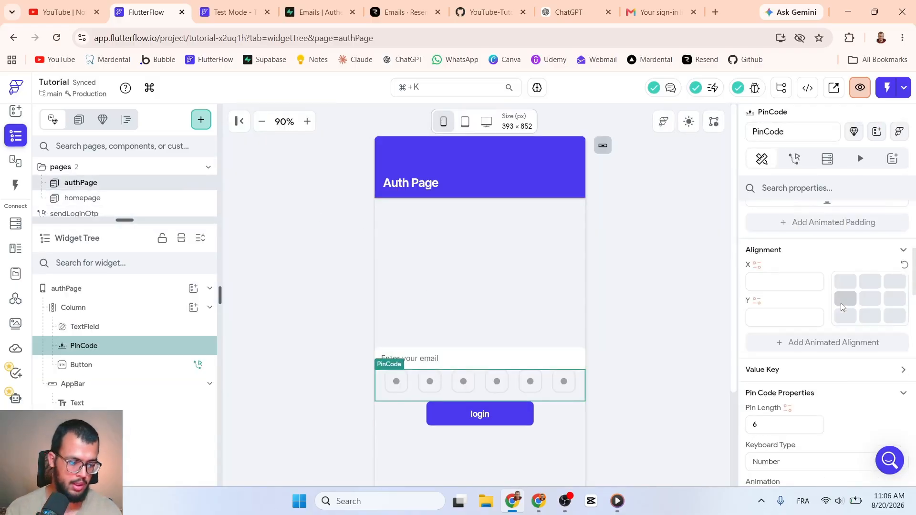
click(659, 11)
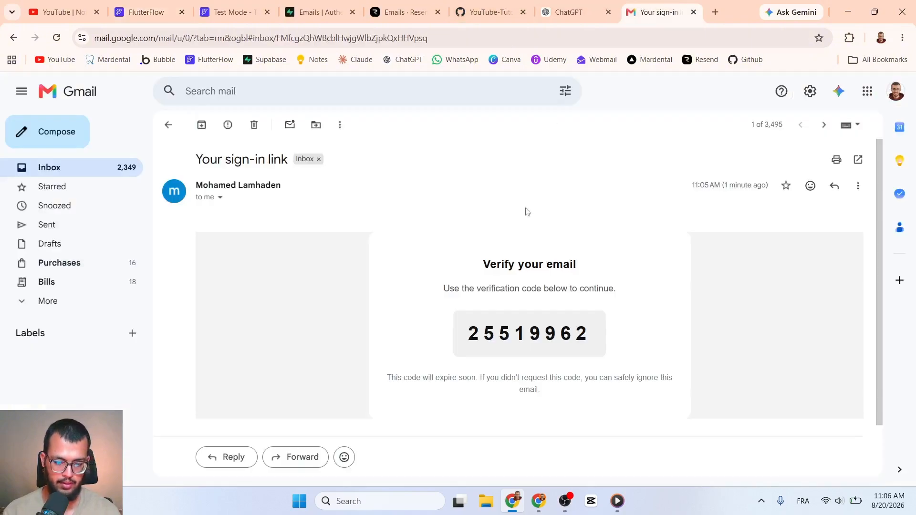
click(156, 10)
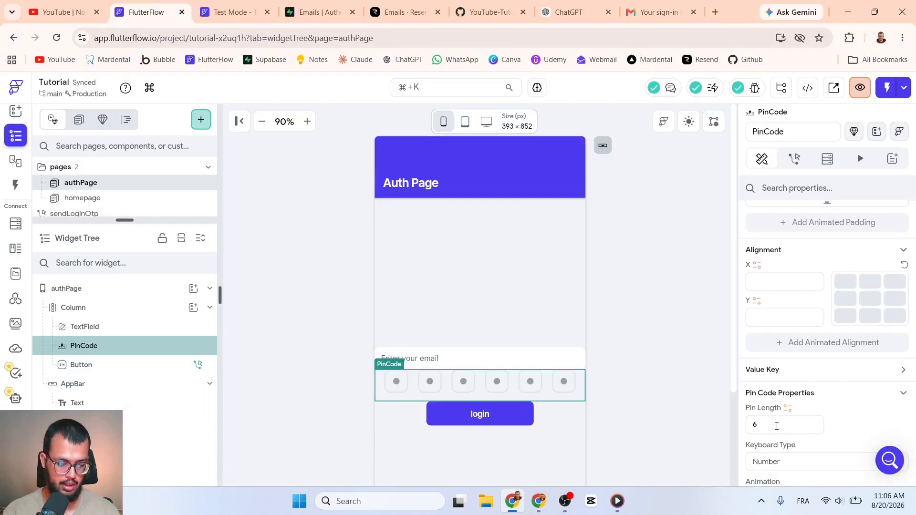
drag(778, 425, 680, 424)
text(8)
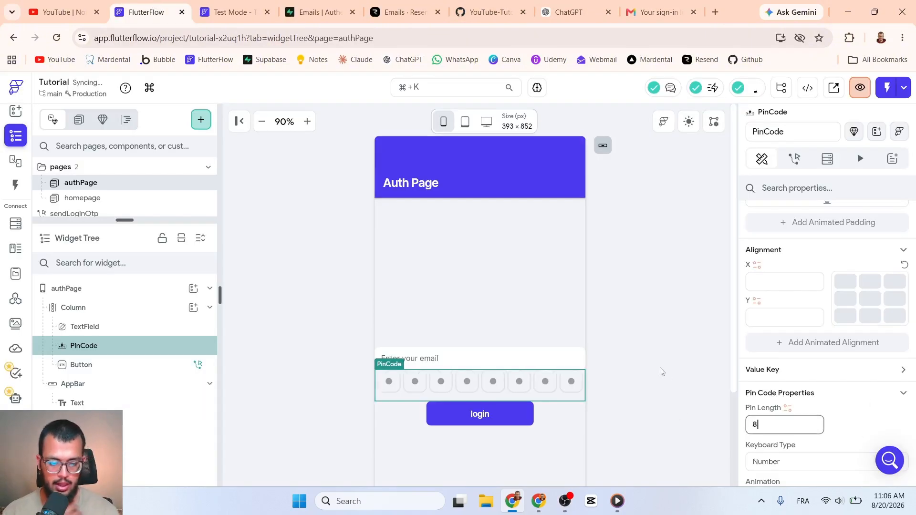
click(726, 251)
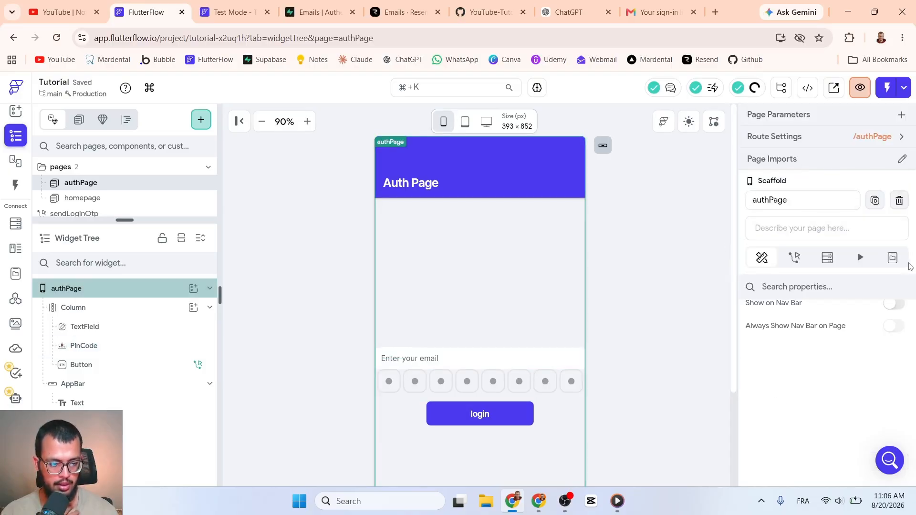
click(893, 258)
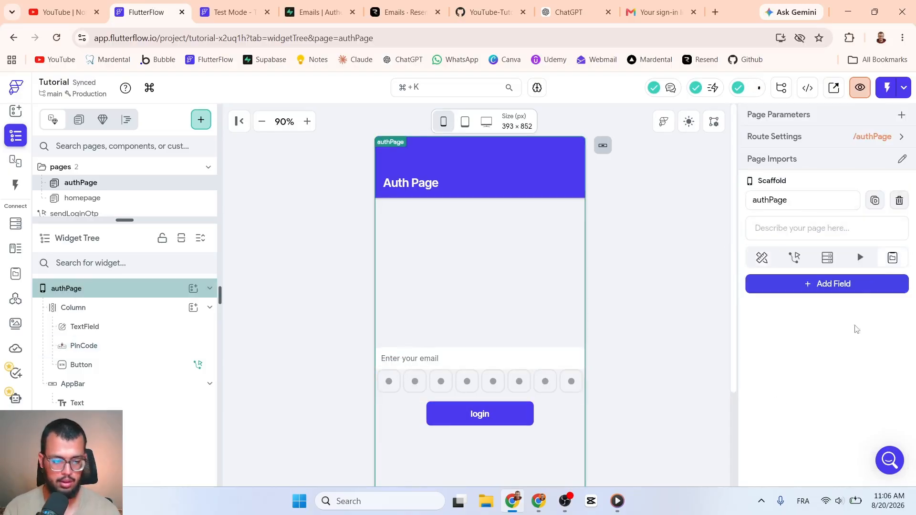
Add a Boolean page state field named 'sent' with its initial value left off.
click(854, 286)
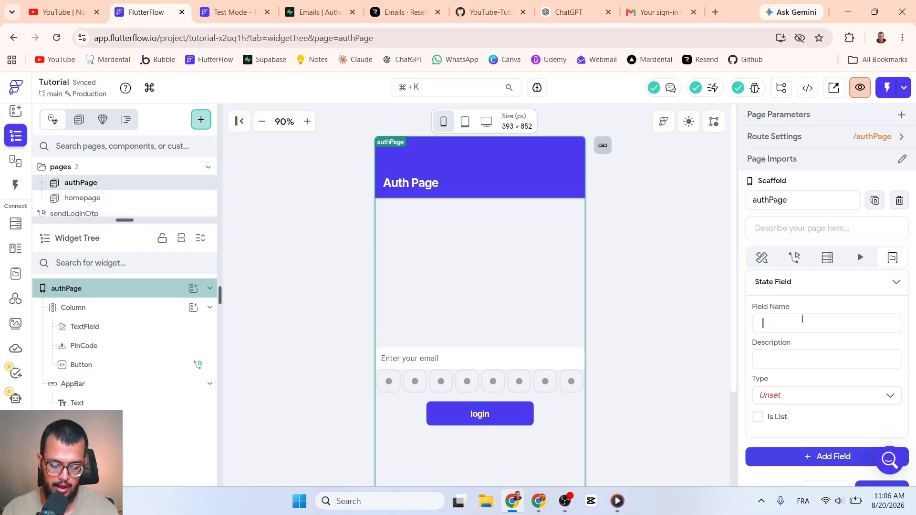
text(snet)
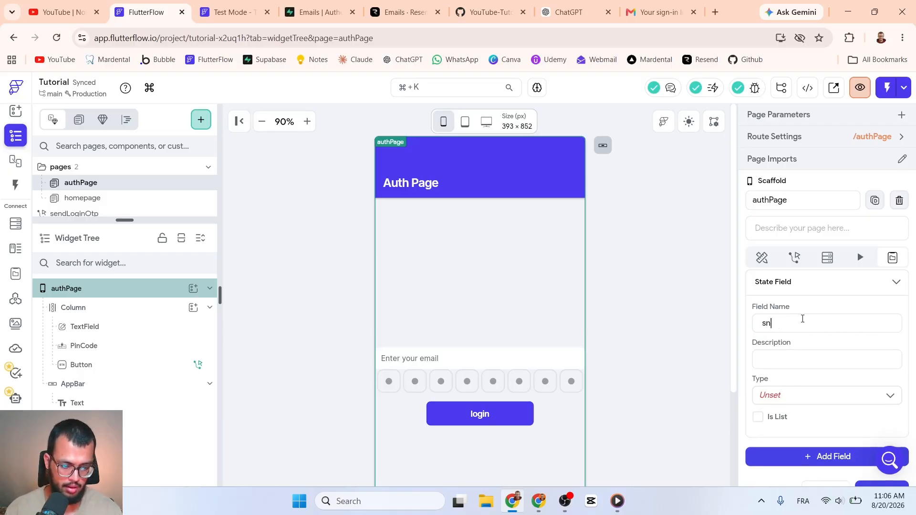
key(BackSpace)
text(ent)
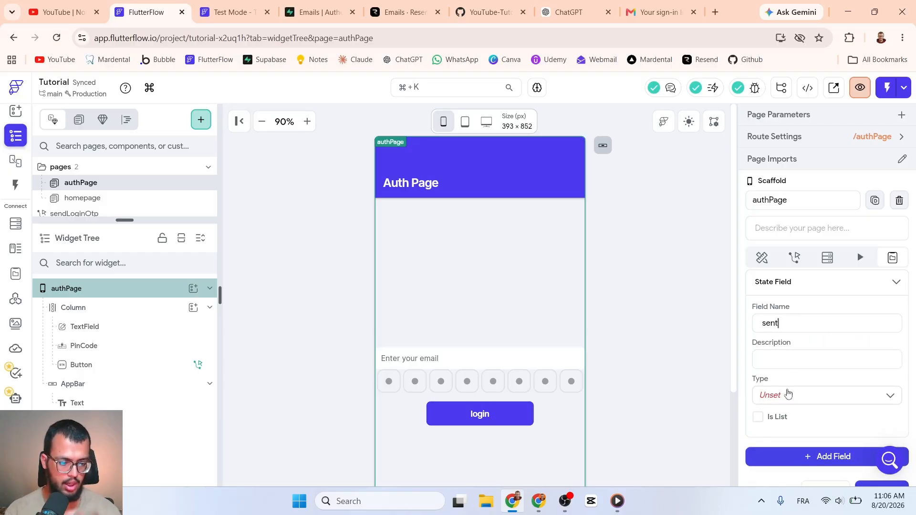
click(793, 399)
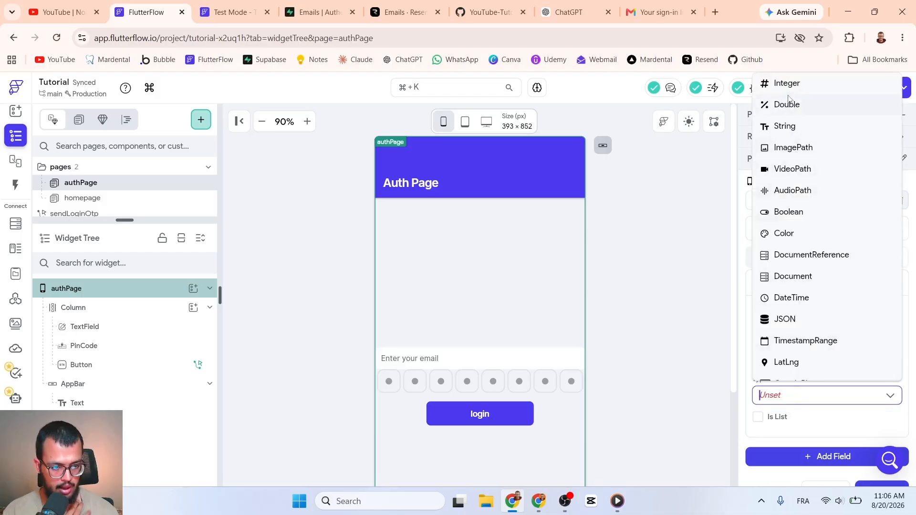
click(789, 212)
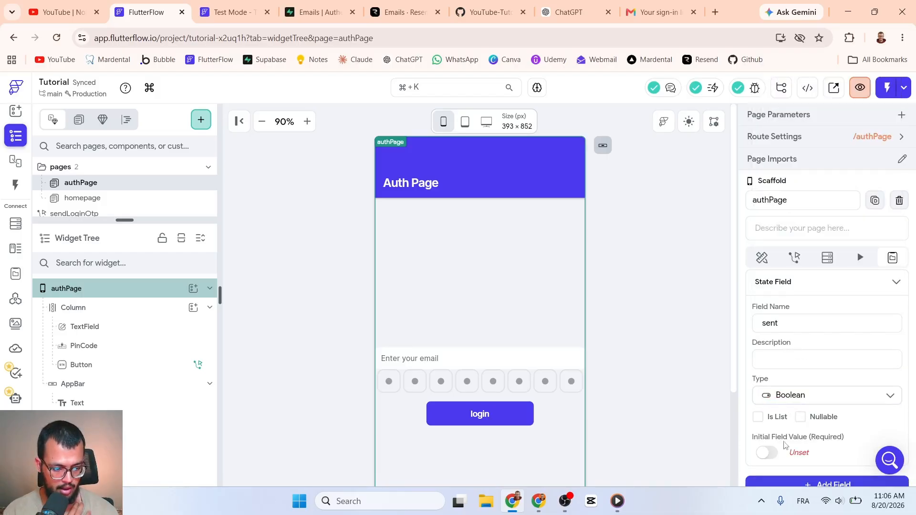
click(771, 454)
click(771, 453)
scroll(772, 453, down, 3)
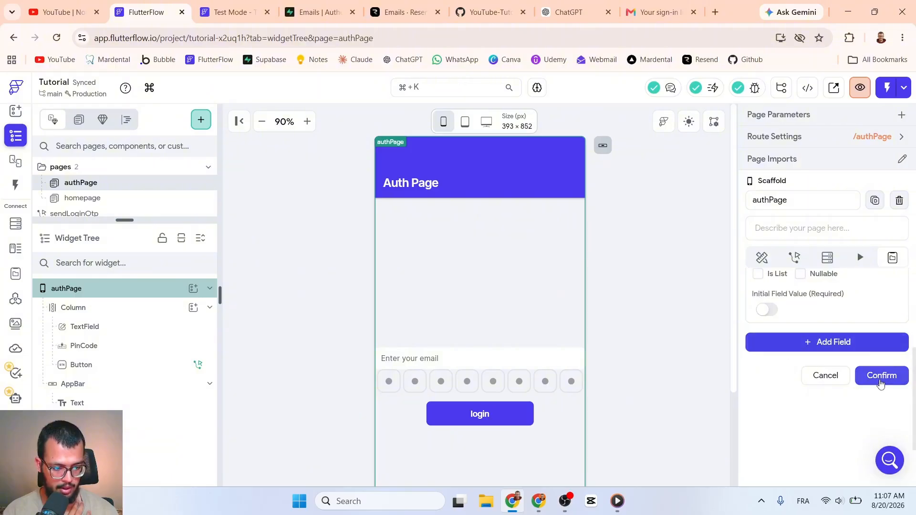
click(880, 377)
click(520, 398)
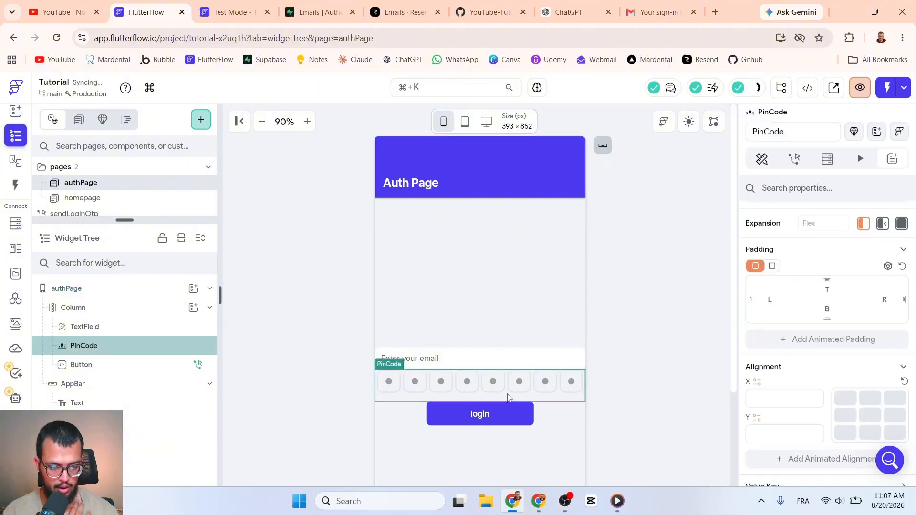
Make the PinCode conditionally visible, bound to the Page State variable 'sent'.
click(529, 356)
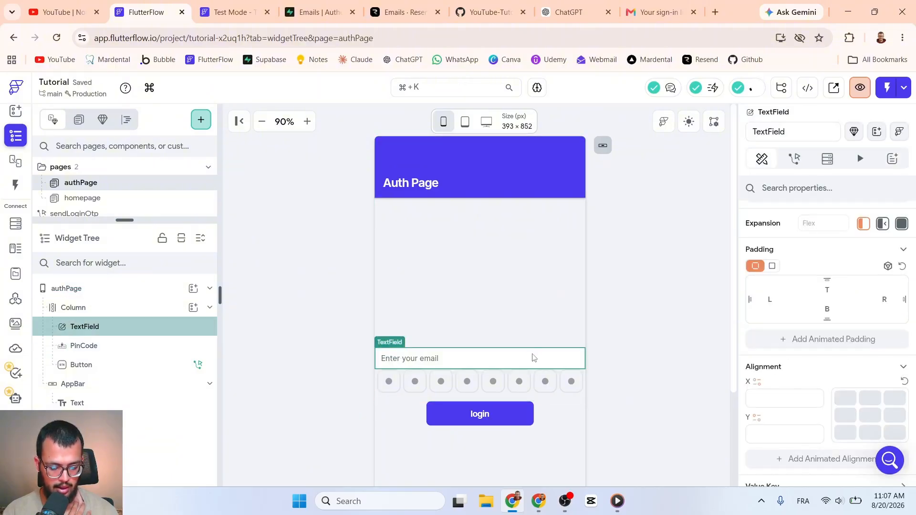
click(556, 373)
scroll(850, 295, up, 3)
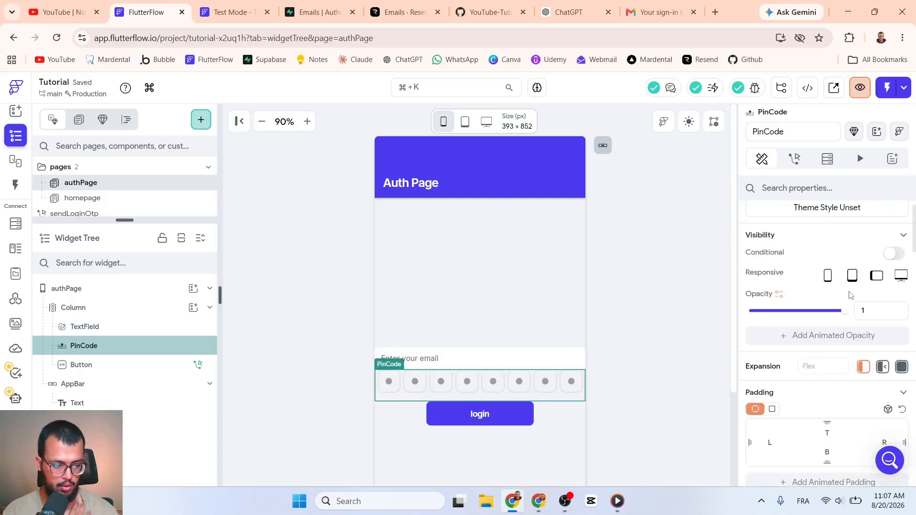
click(894, 254)
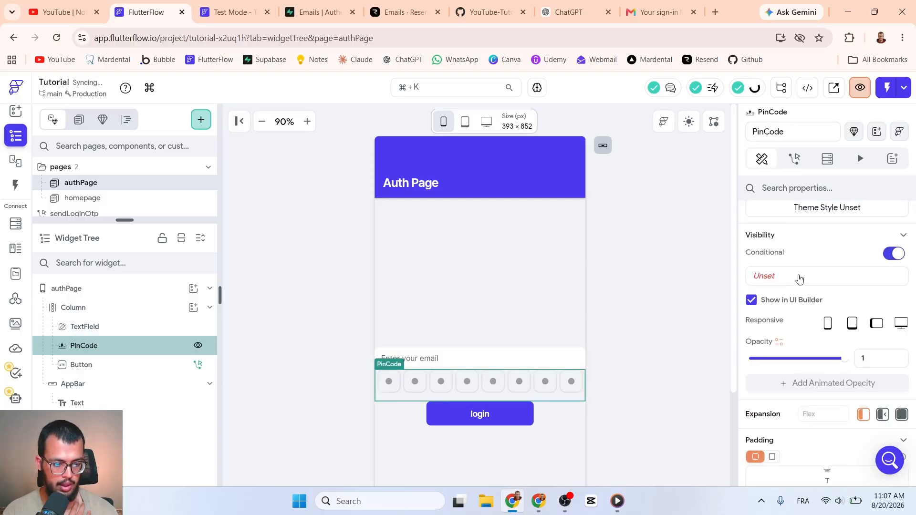
click(773, 277)
scroll(618, 372, down, 1)
click(602, 385)
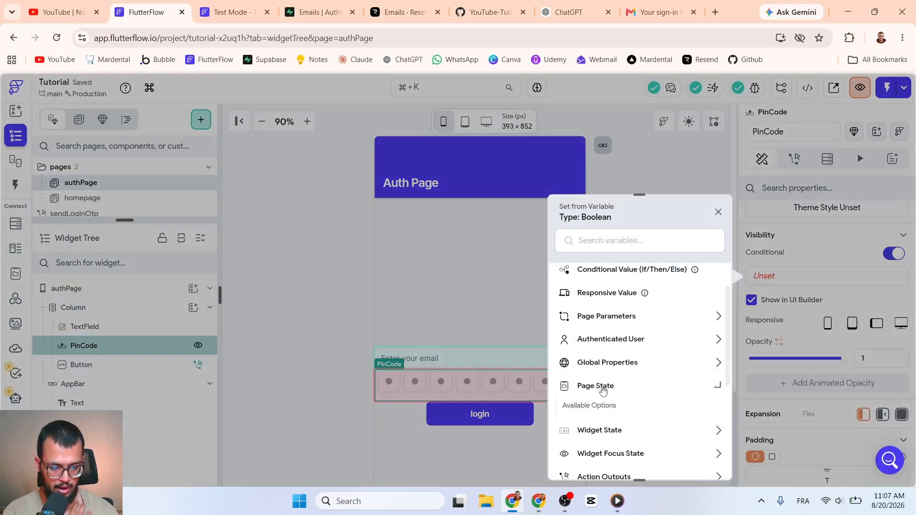
click(592, 423)
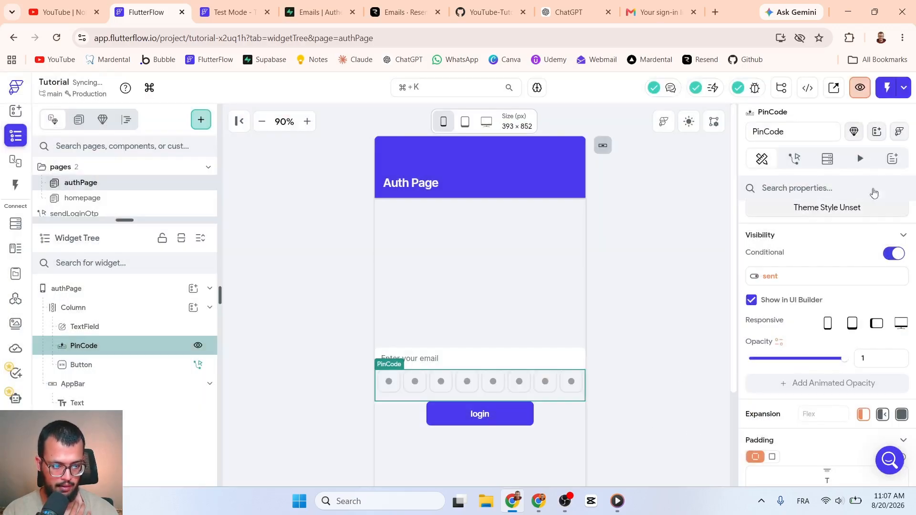
click(692, 248)
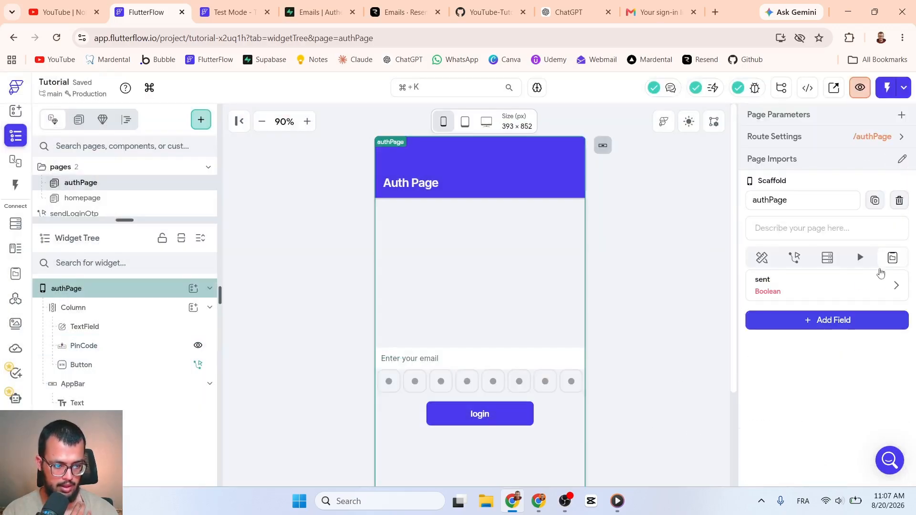
click(572, 381)
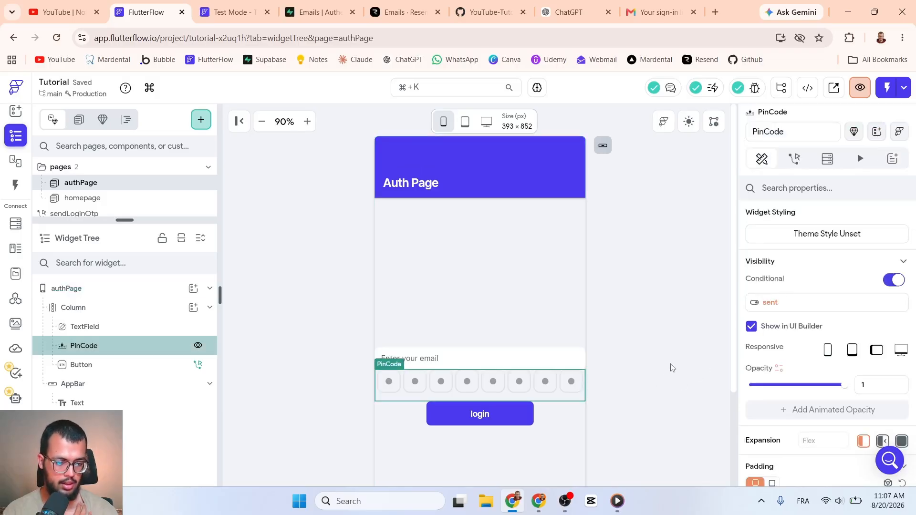
click(499, 413)
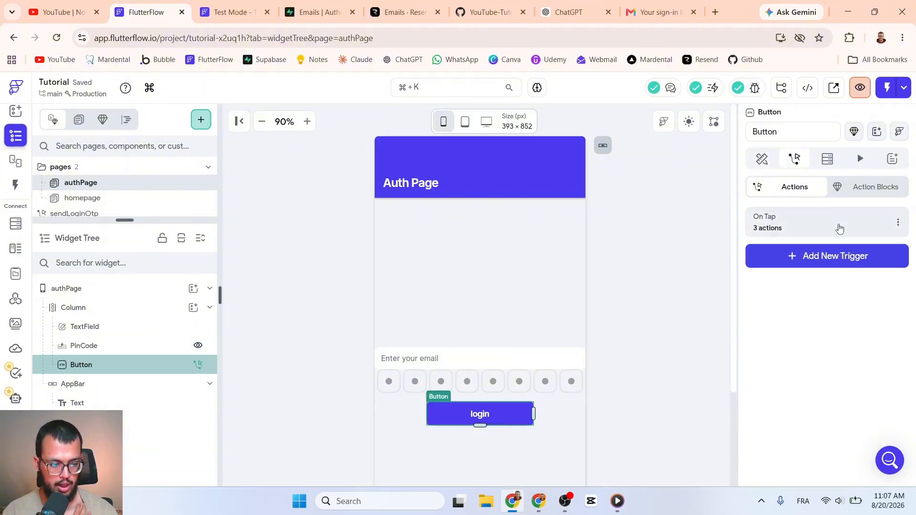
In the login button's On Tap flow, add an Update Page State action after the OTP sent alert.
click(837, 227)
scroll(597, 315, down, 3)
click(330, 292)
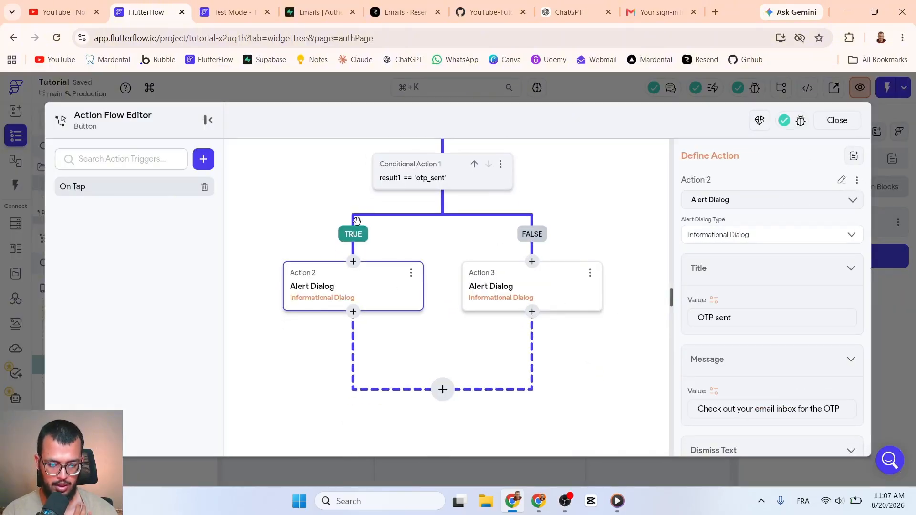
click(364, 317)
click(362, 332)
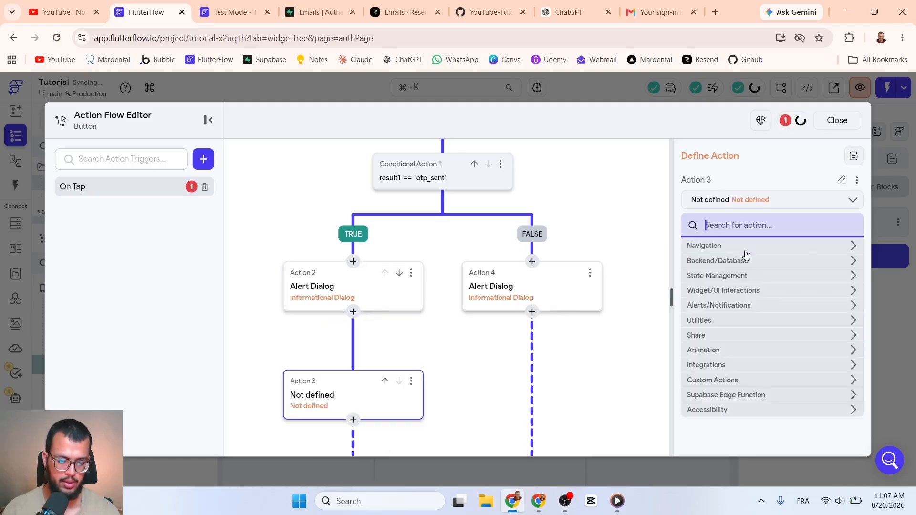
text(page state)
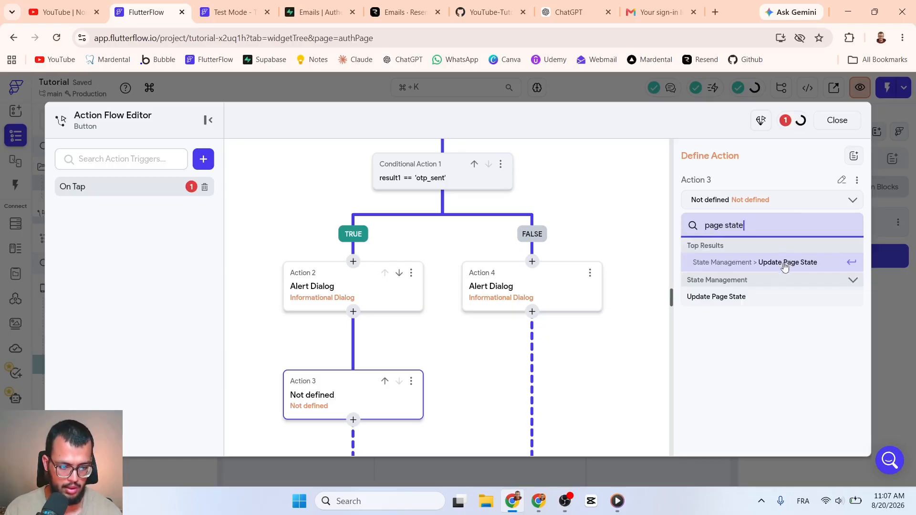
click(719, 299)
Configure the Update Page State action to set the 'sent' field to True.
click(732, 253)
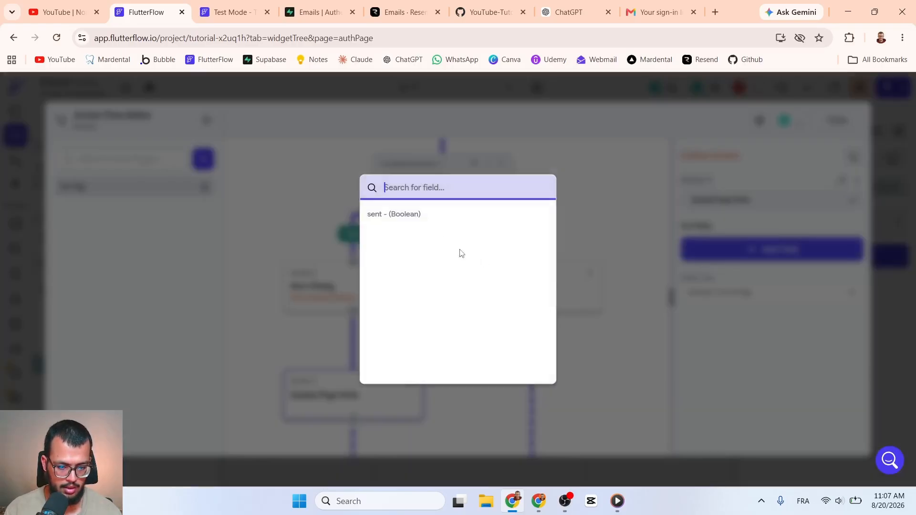
click(473, 224)
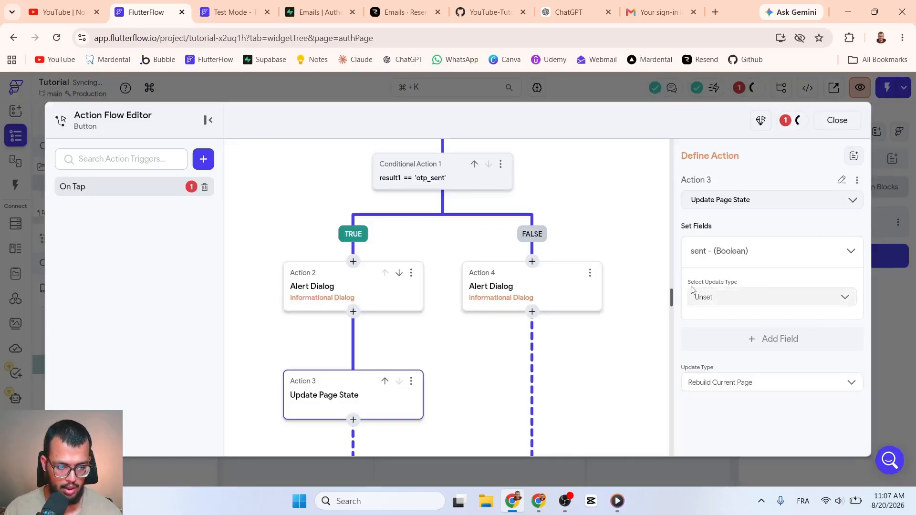
click(716, 301)
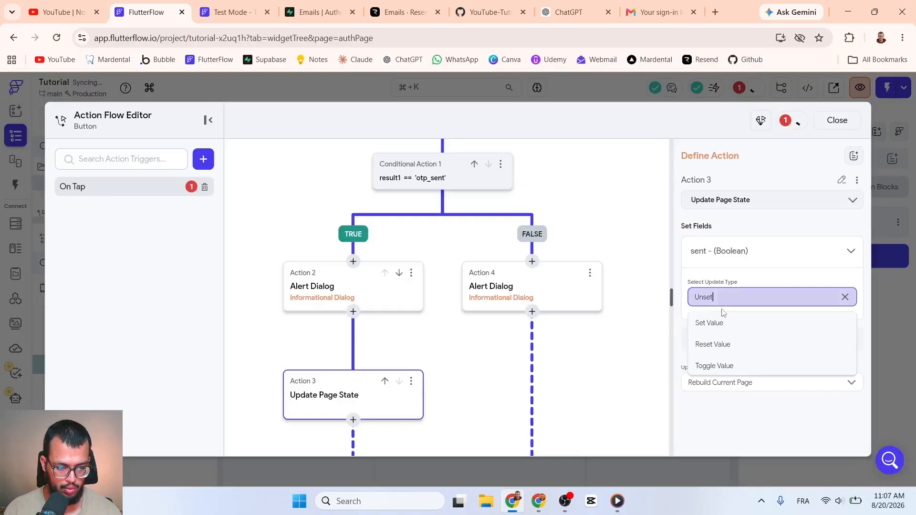
click(719, 366)
click(716, 297)
click(710, 323)
click(728, 335)
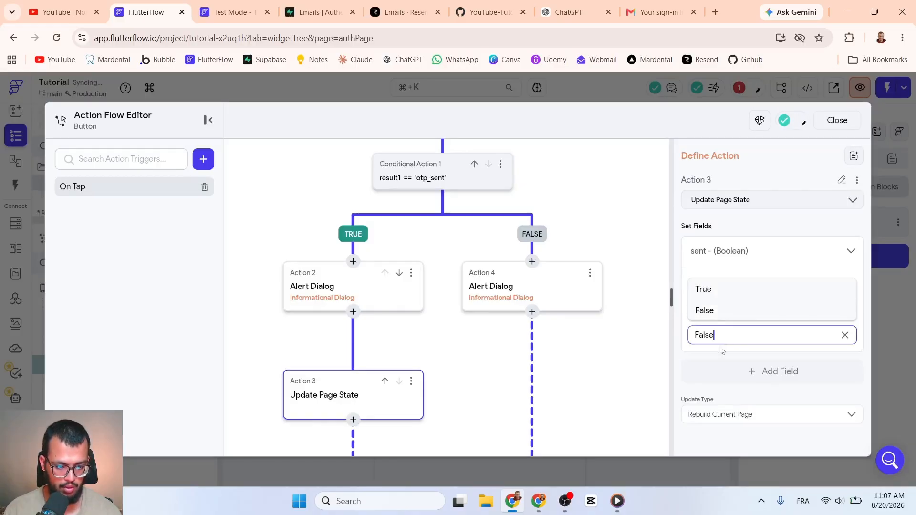
click(704, 289)
Reorder the Column so the login button sits between the email field and the PinCode row.
click(837, 120)
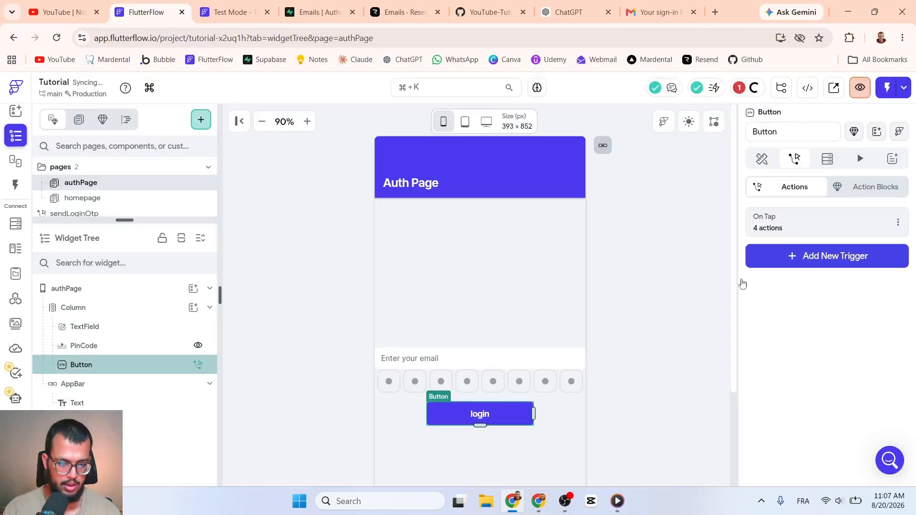
click(563, 382)
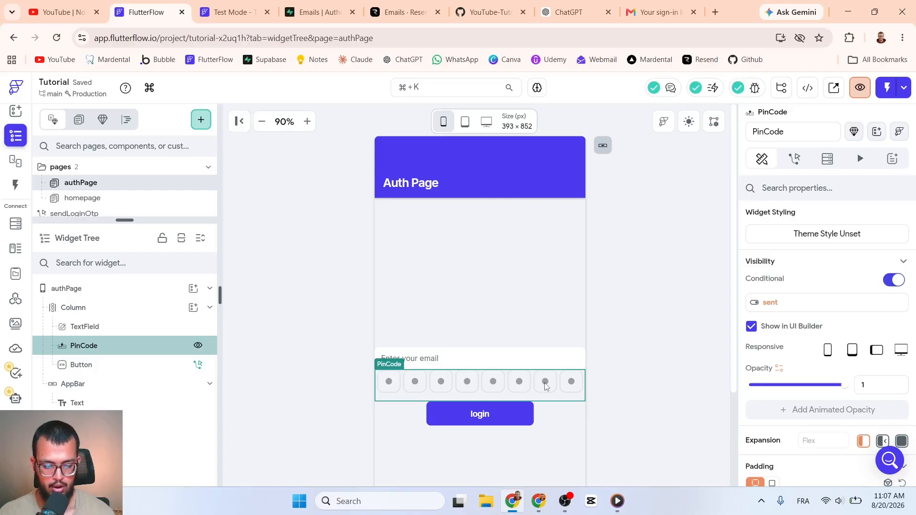
scroll(545, 386, down, 2)
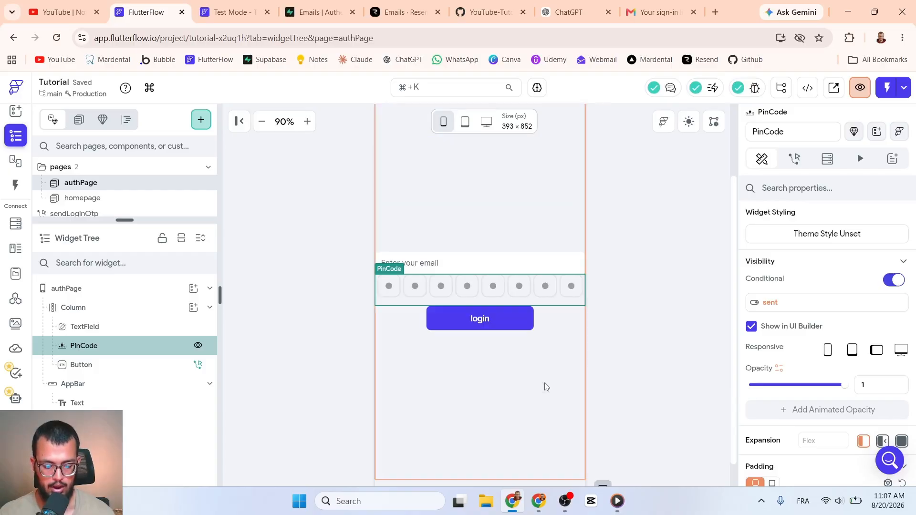
click(498, 322)
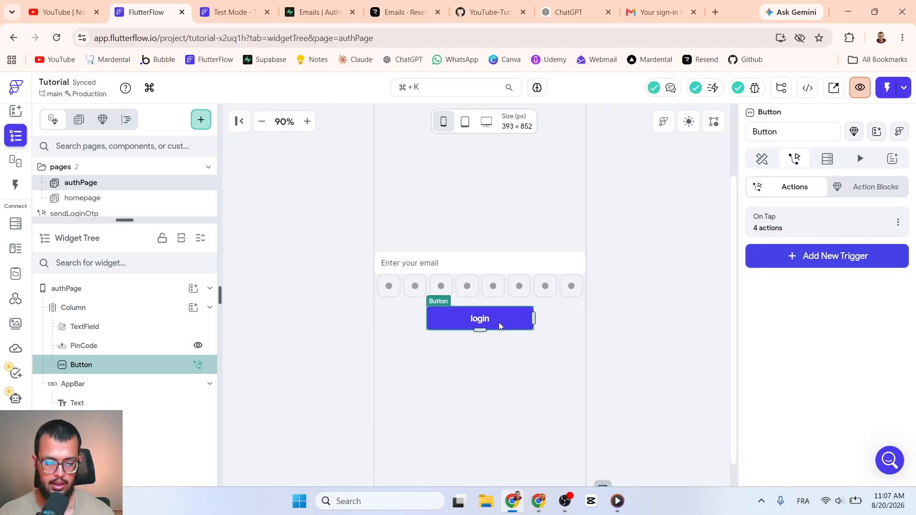
drag(499, 326, 497, 286)
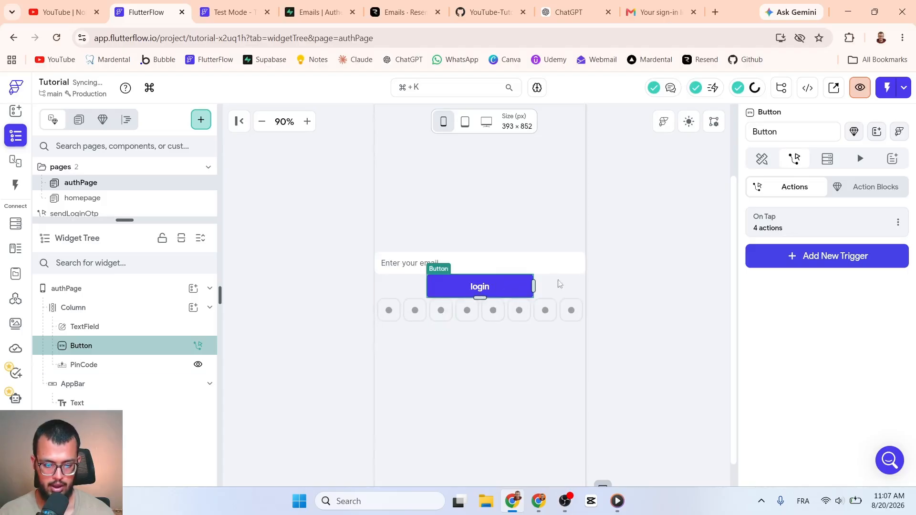
click(642, 263)
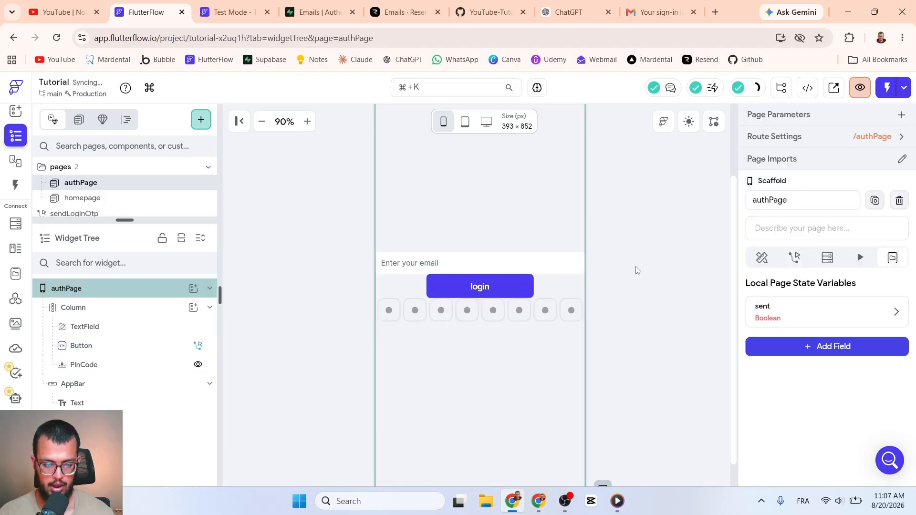
click(460, 285)
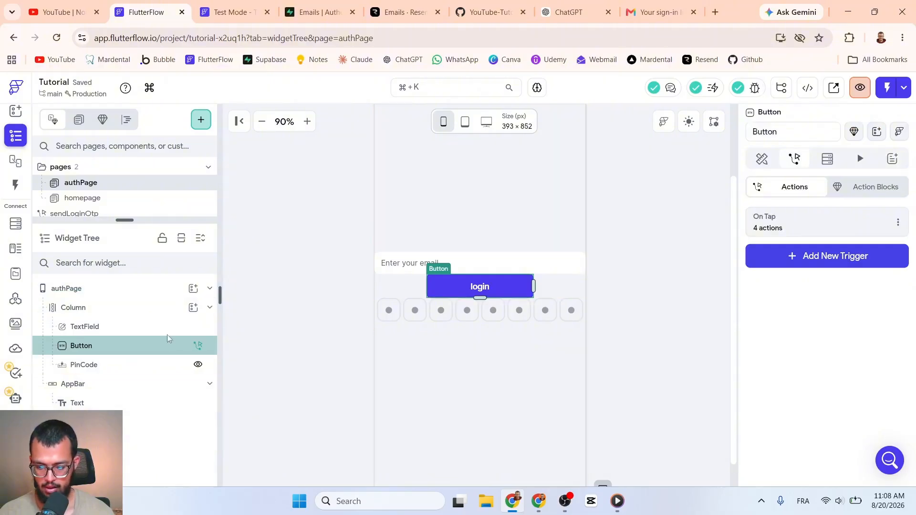
click(187, 313)
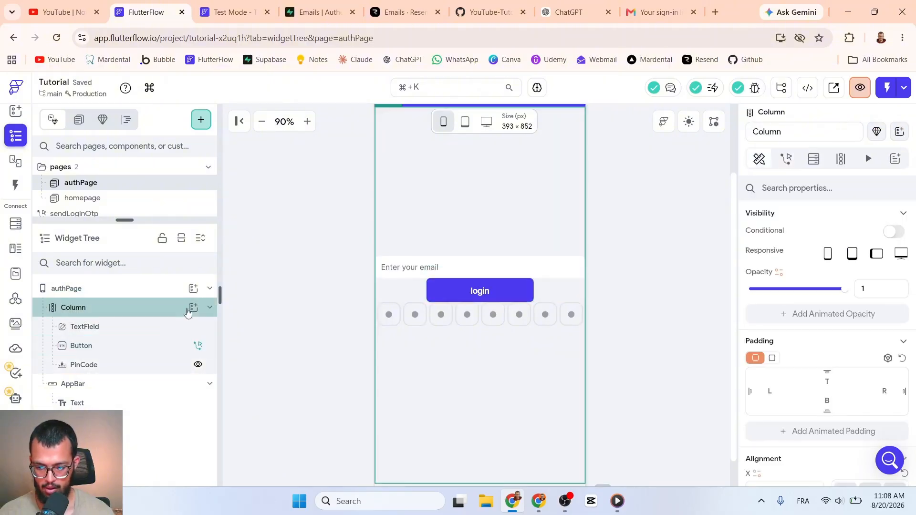
click(461, 289)
drag(460, 287, 462, 288)
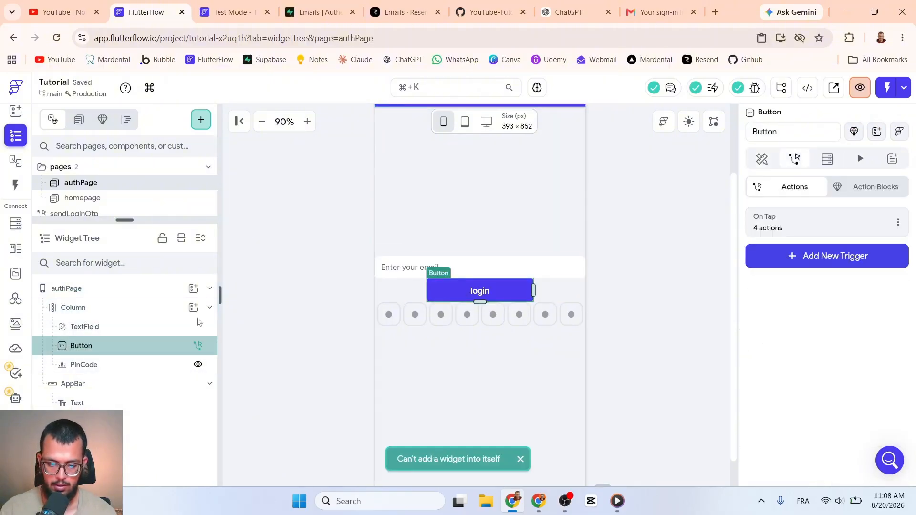
Paste a copy of the login button into the Column and relabel it 'verify'.
click(89, 310)
key(ctrl+v)
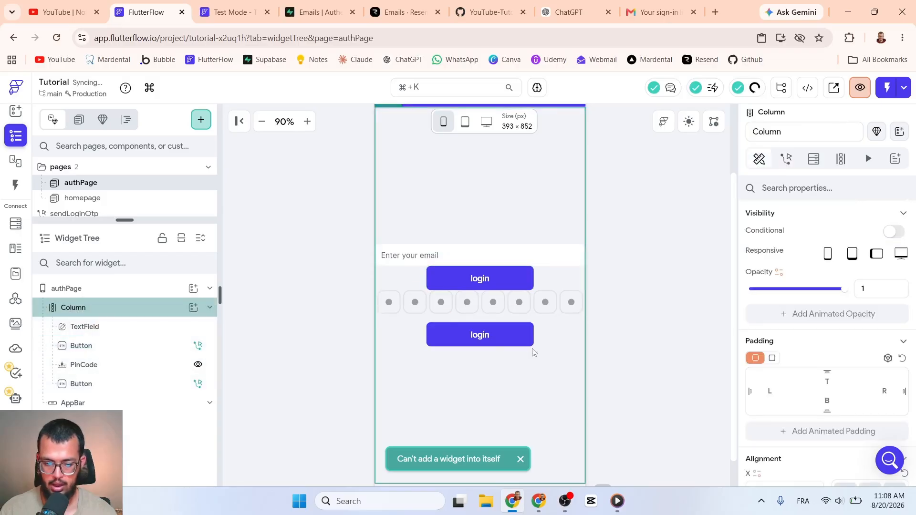
click(494, 330)
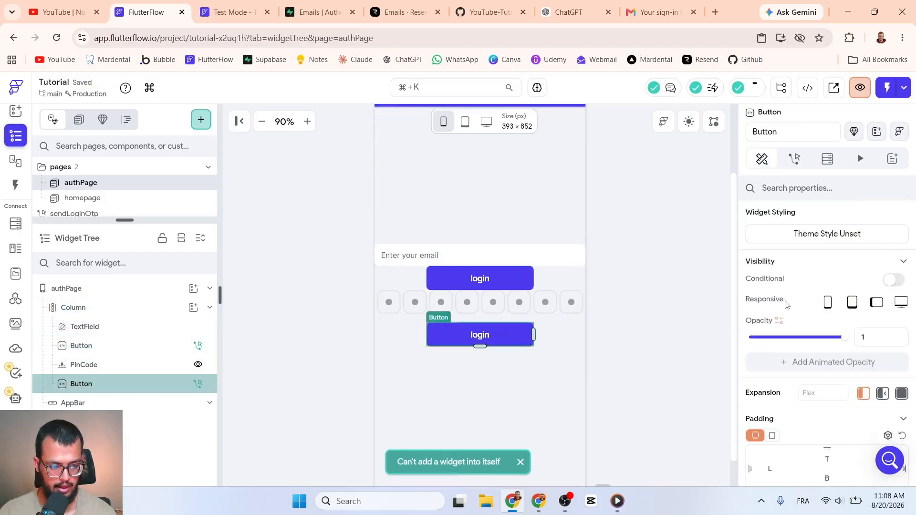
scroll(780, 325, down, 6)
double_click(782, 325)
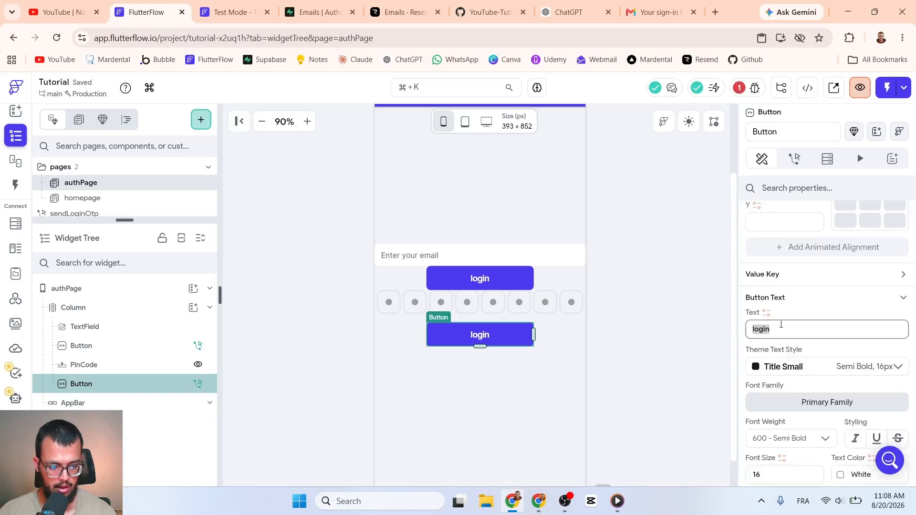
text(verif)
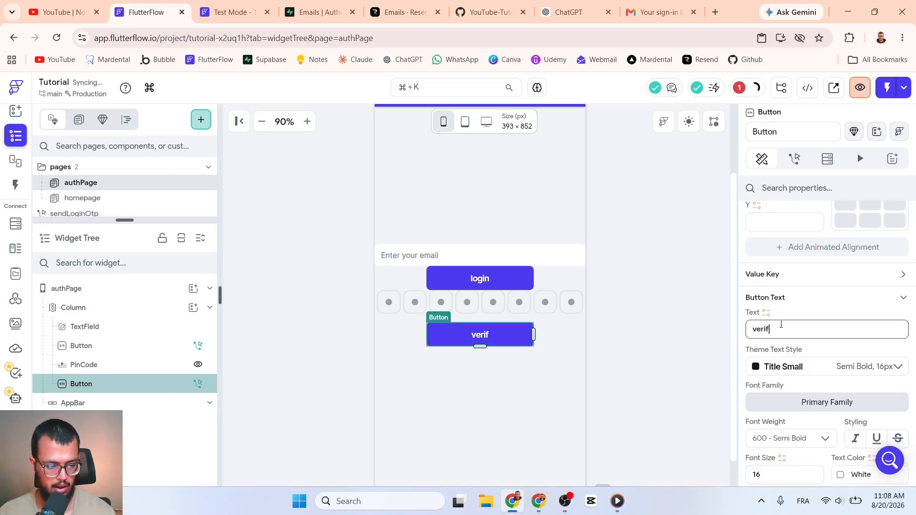
text(y)
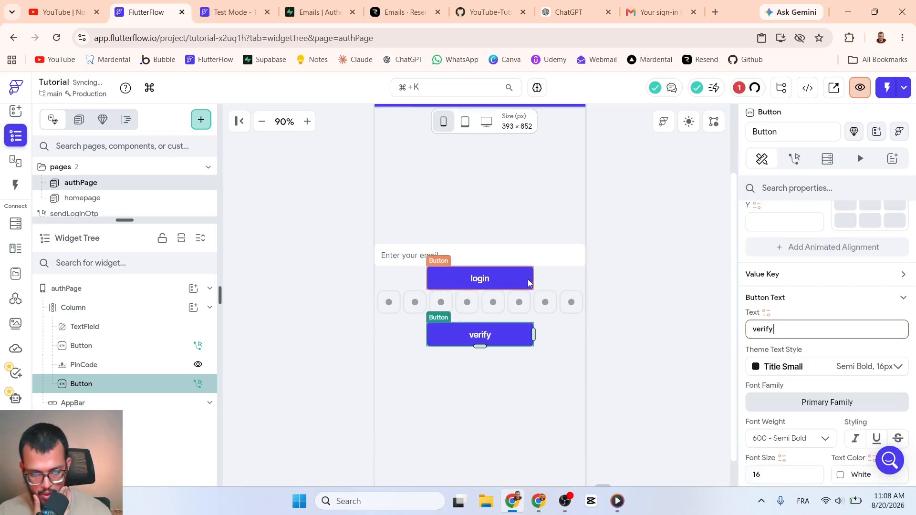
Make the verify button conditionally visible, bound to Page State 'sent'.
scroll(839, 282, up, 5)
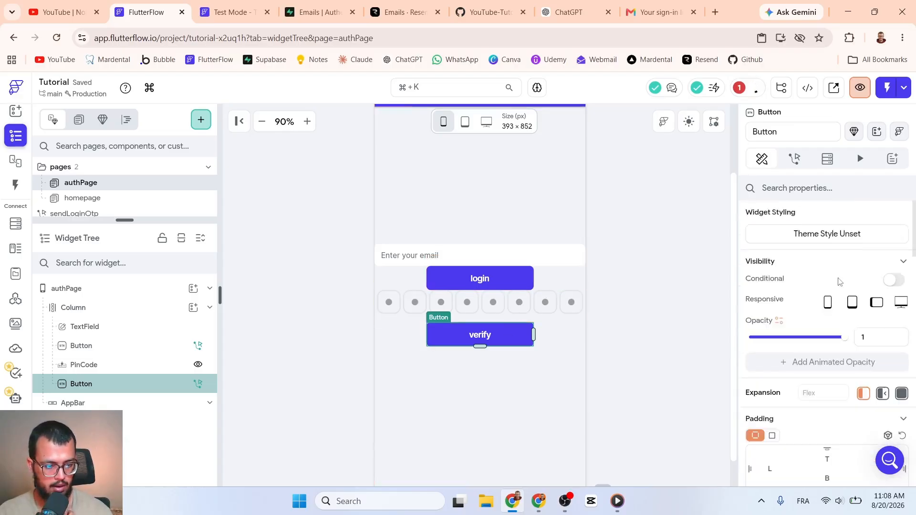
click(817, 289)
click(767, 303)
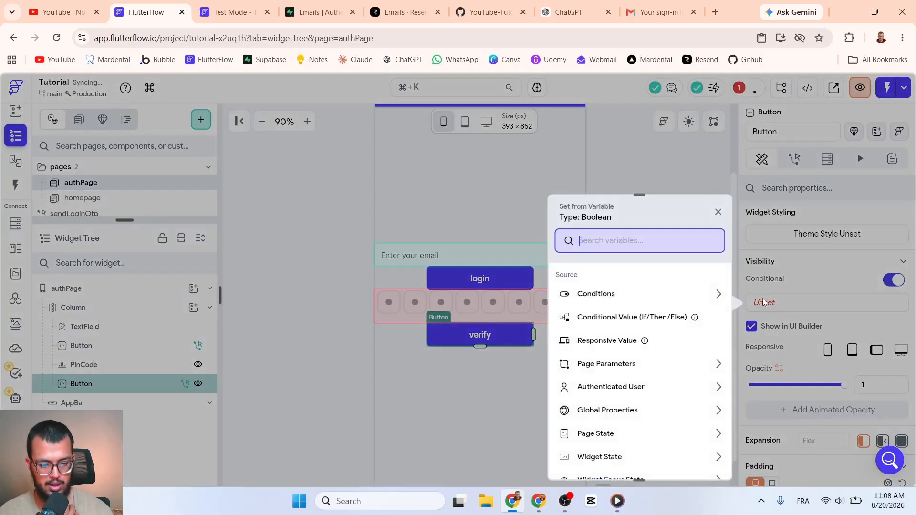
click(589, 433)
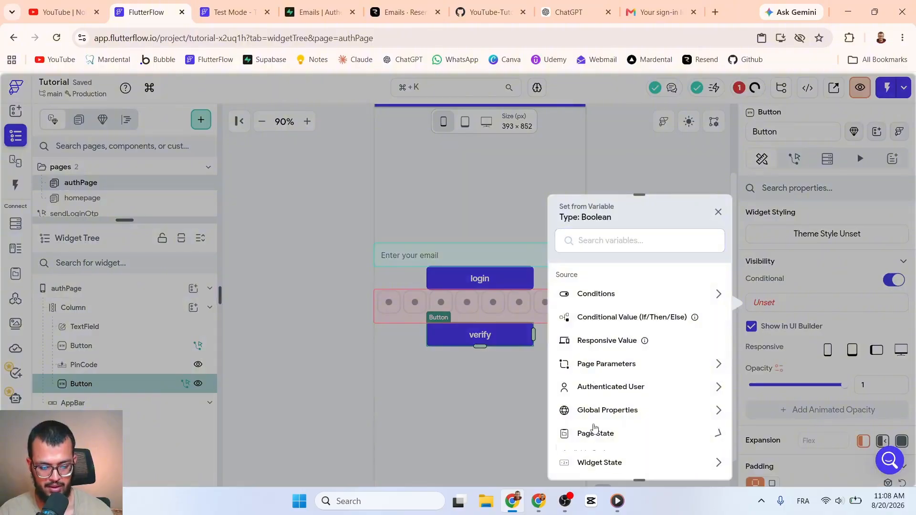
click(589, 329)
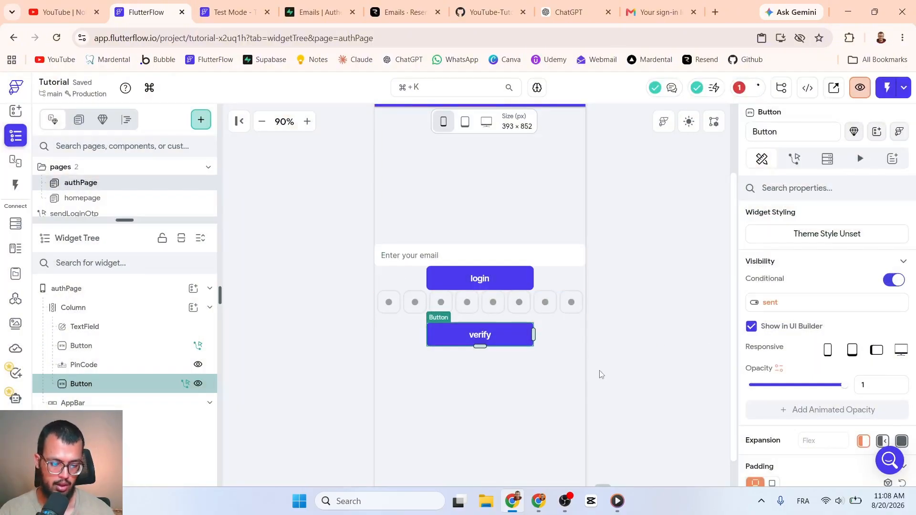
Switch the verify button's tap action to the verifyLoginOtp custom action.
click(796, 159)
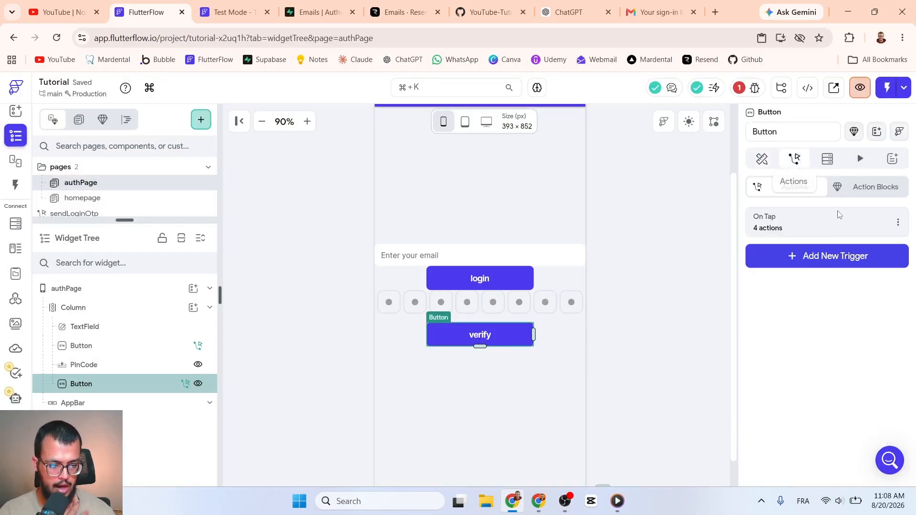
click(838, 224)
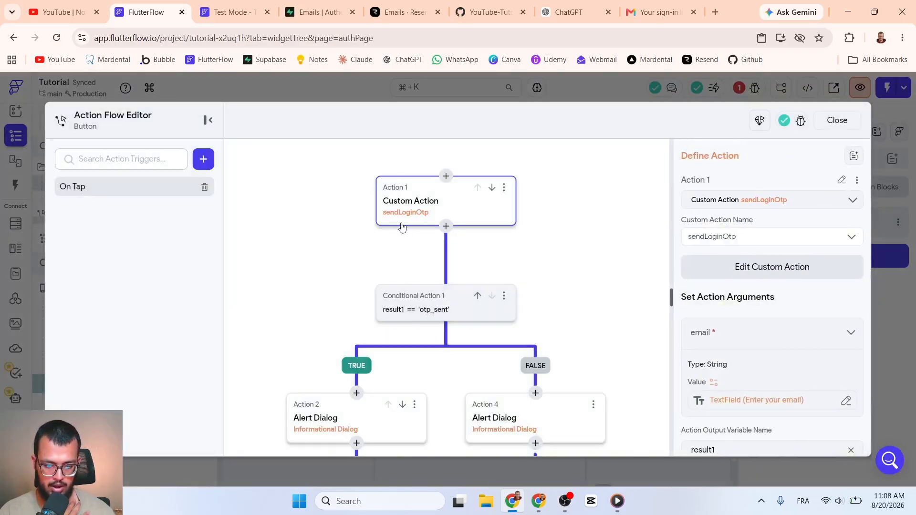
click(713, 237)
click(711, 281)
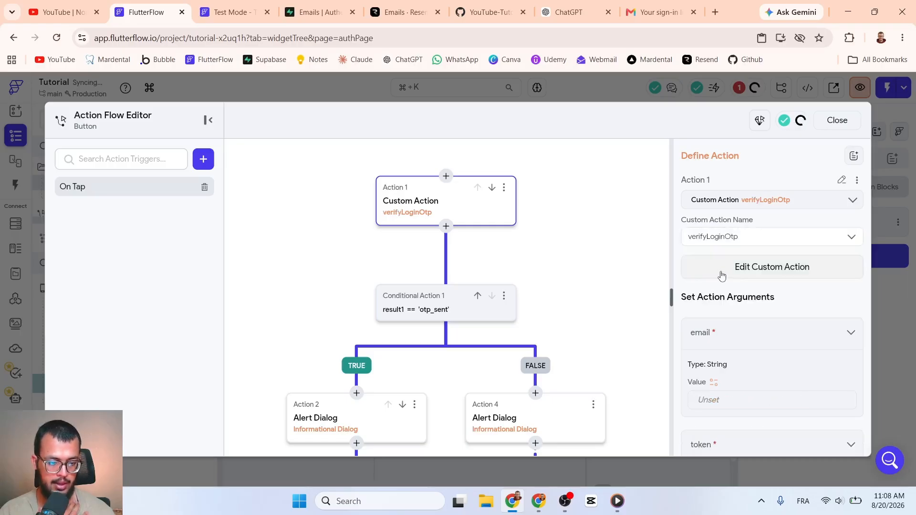
Pass the email TextField widget state as the email argument.
scroll(754, 267, down, 2)
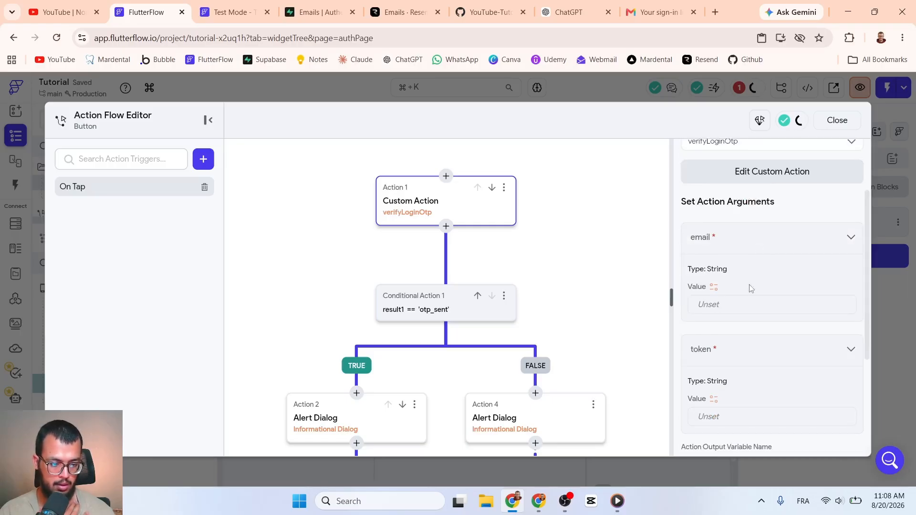
click(715, 287)
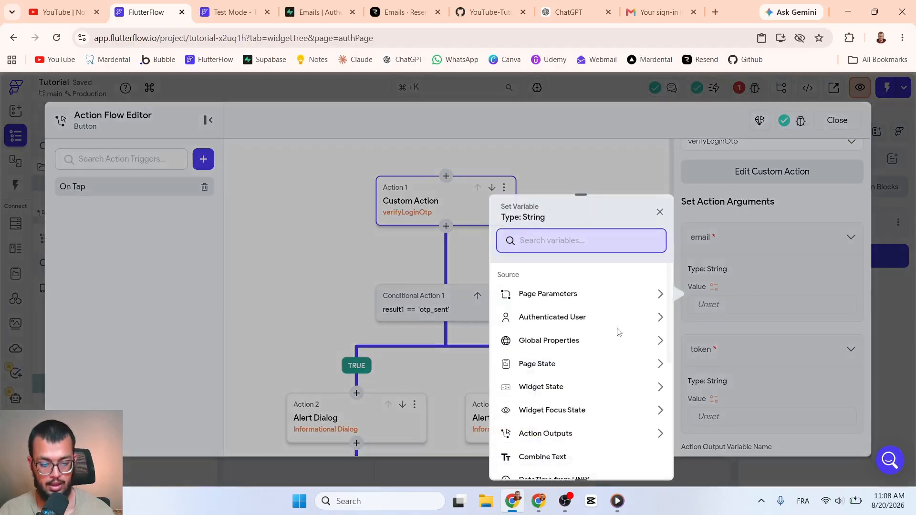
click(540, 388)
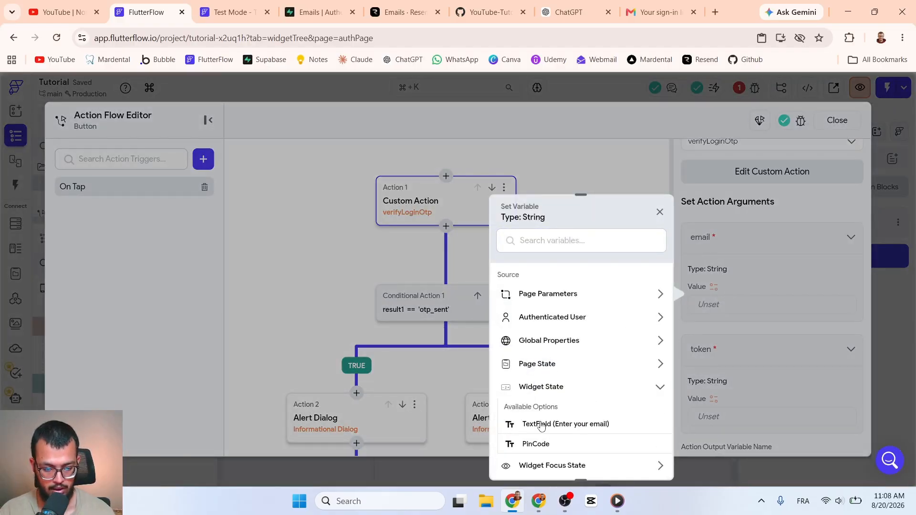
click(540, 422)
click(716, 248)
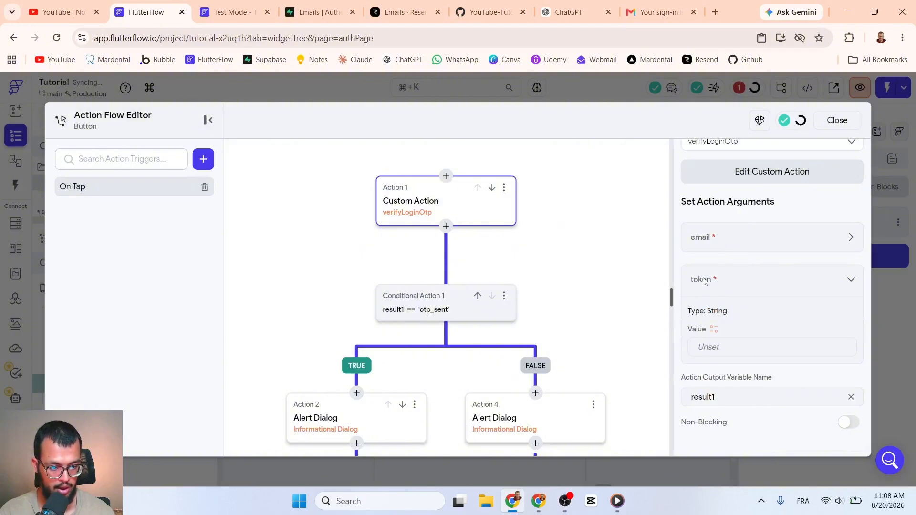
Pass the PinCode value as the token argument, then close the action flow editor.
click(714, 329)
click(530, 386)
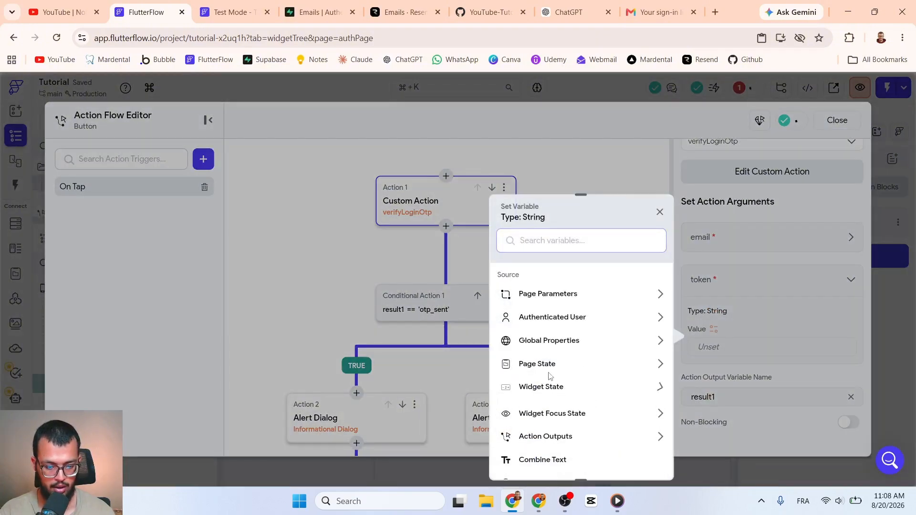
click(537, 443)
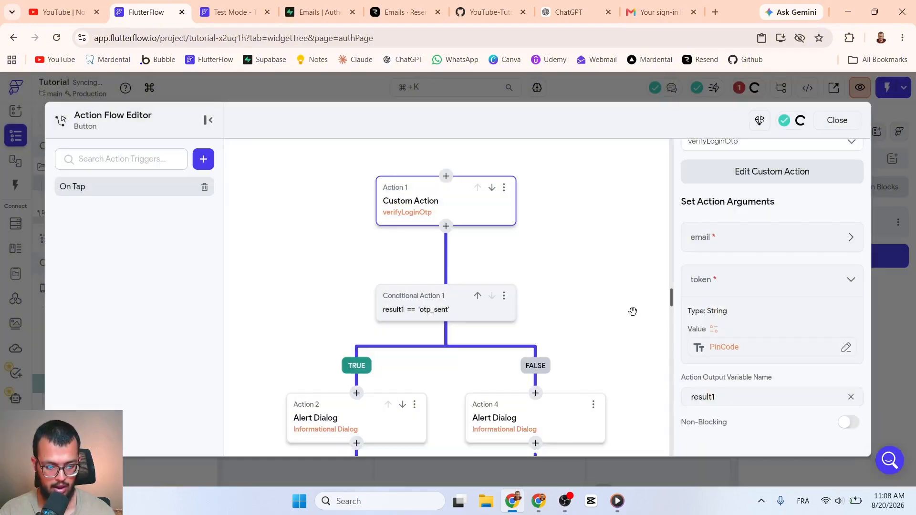
scroll(531, 268, down, 3)
click(433, 253)
click(838, 119)
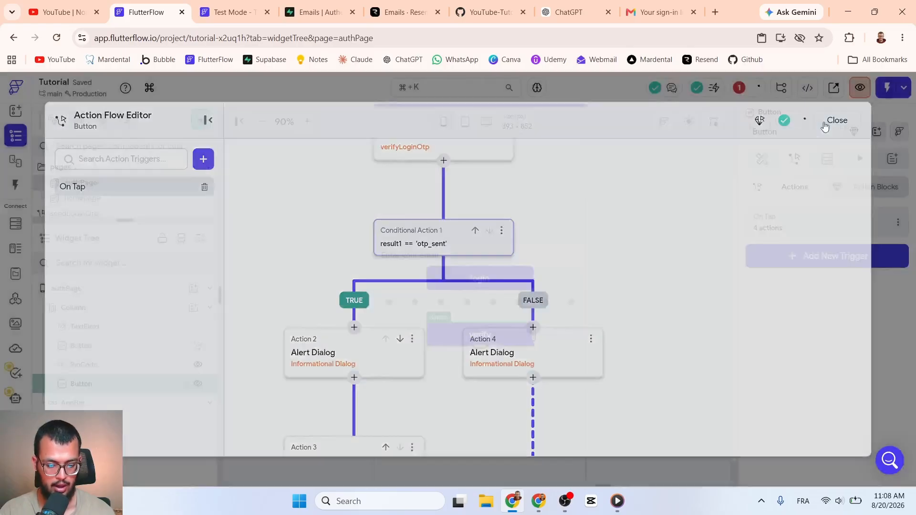
Review the status strings returned by the verifyLoginOtp custom code.
scroll(72, 184, down, 2)
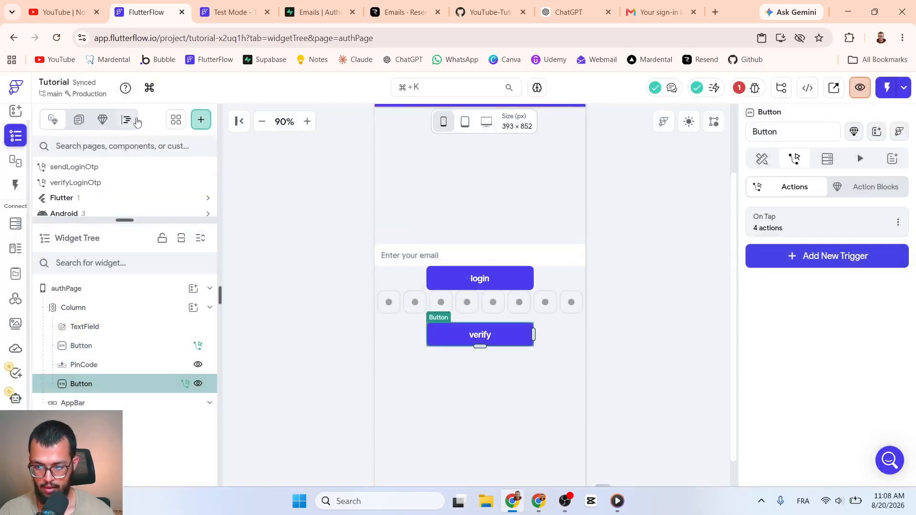
click(94, 187)
scroll(353, 261, down, 1)
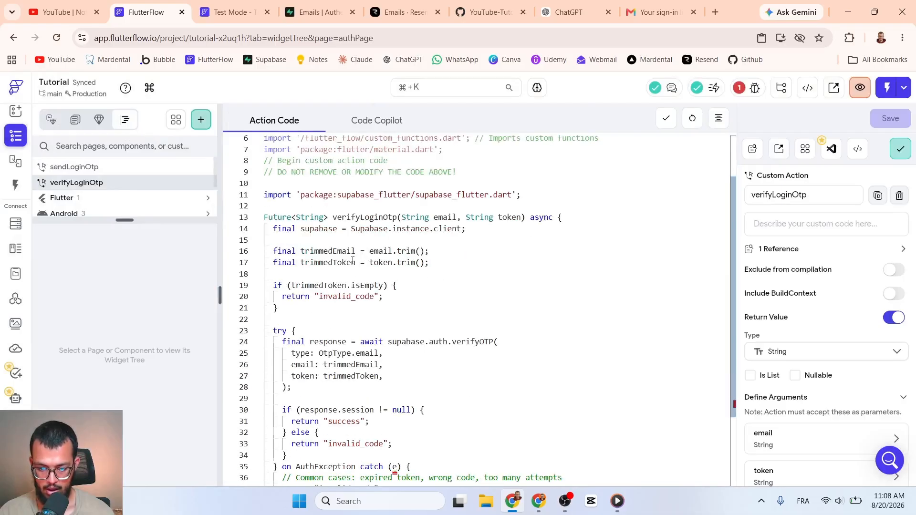
scroll(385, 315, down, 1)
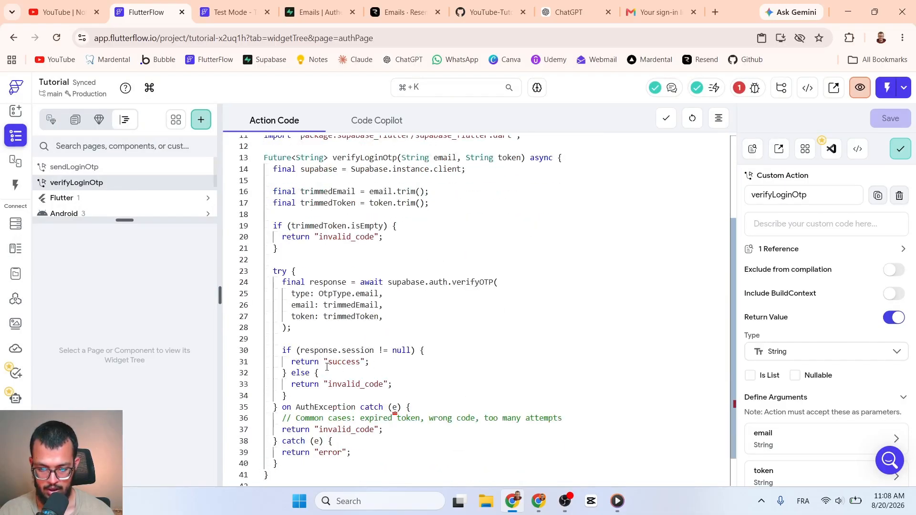
drag(328, 366, 393, 384)
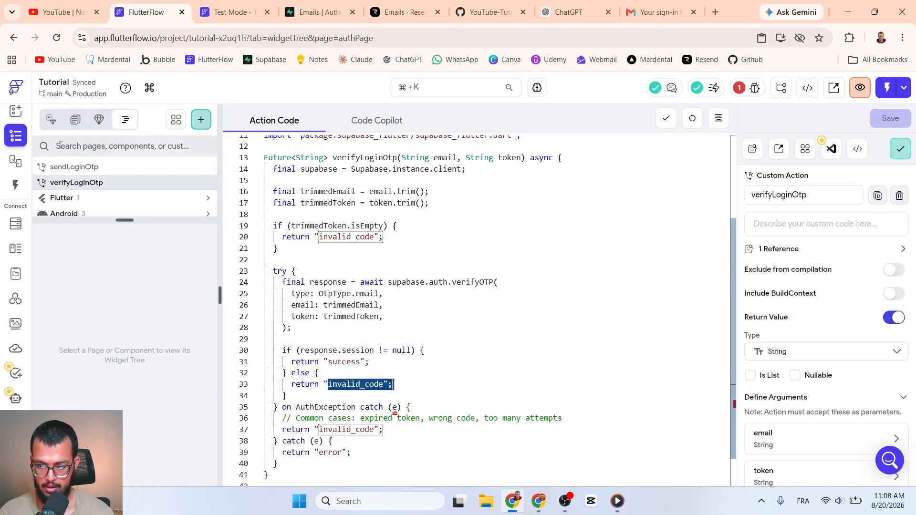
Inspect the homepage logout button's action.
click(75, 120)
click(131, 200)
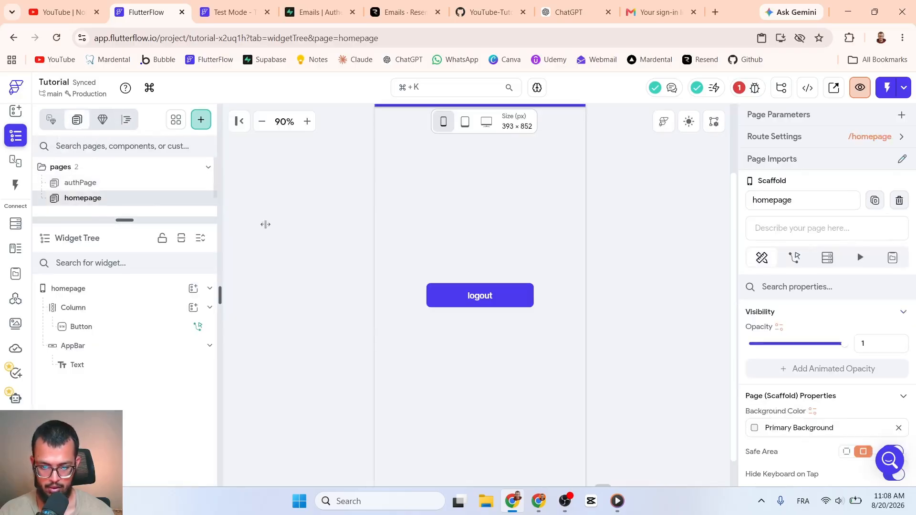
click(449, 296)
Reopen the On Tap action flow of authPage's verify button.
click(93, 186)
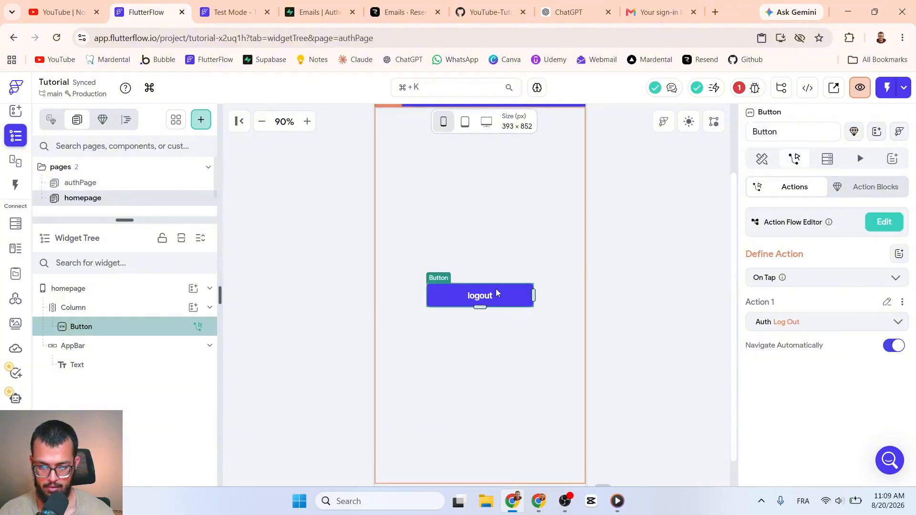
click(472, 344)
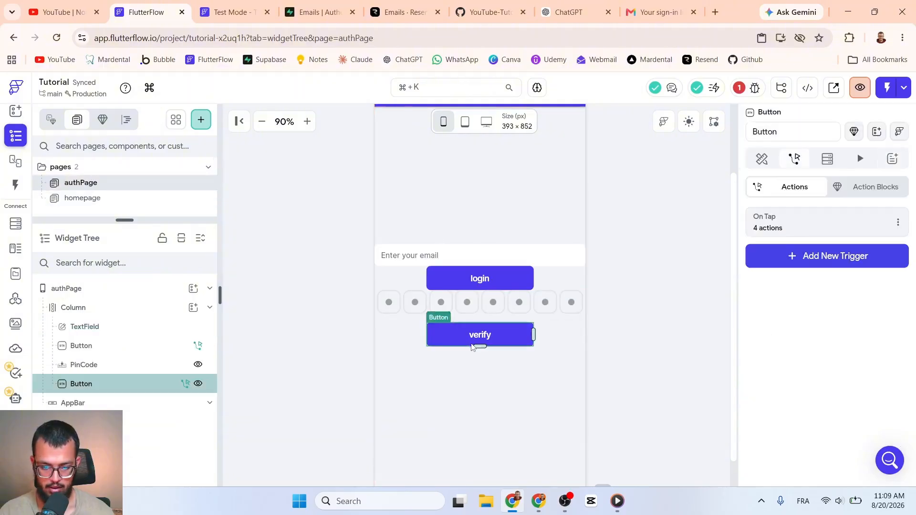
click(768, 230)
scroll(457, 281, down, 1)
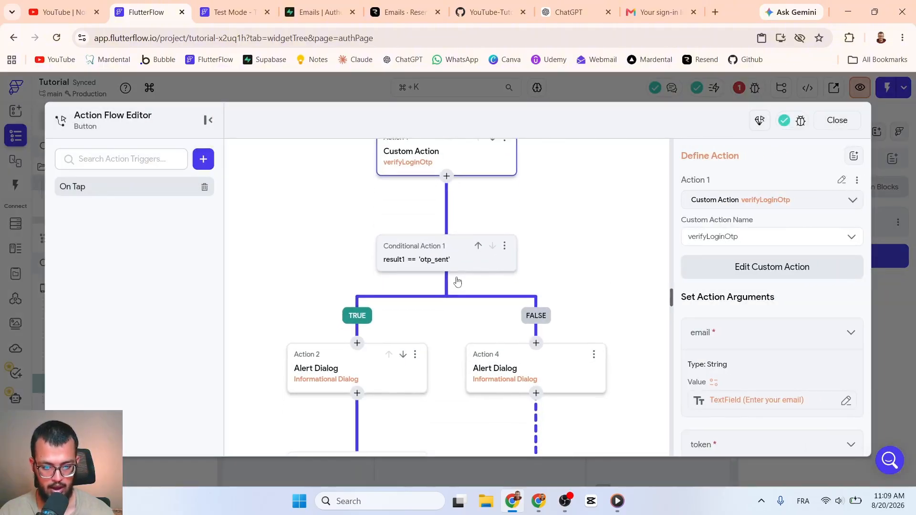
Change the conditional action's comparison from result1 == 'otp_sent' to result1 == 'success'.
click(429, 262)
click(741, 243)
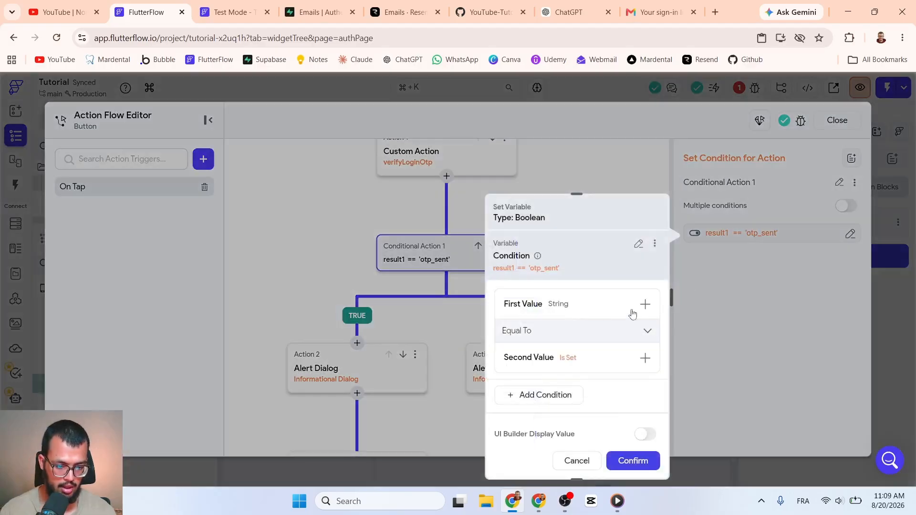
click(646, 357)
double_click(529, 395)
text(c)
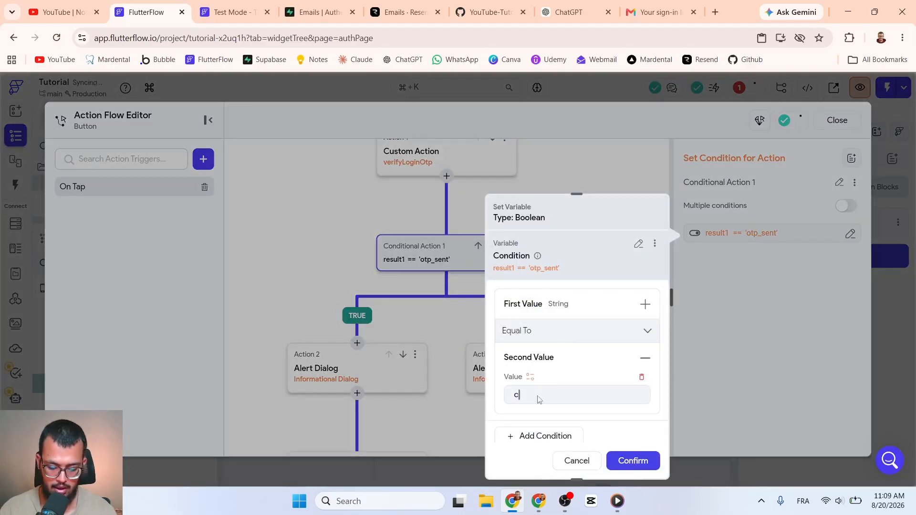
text(ucce)
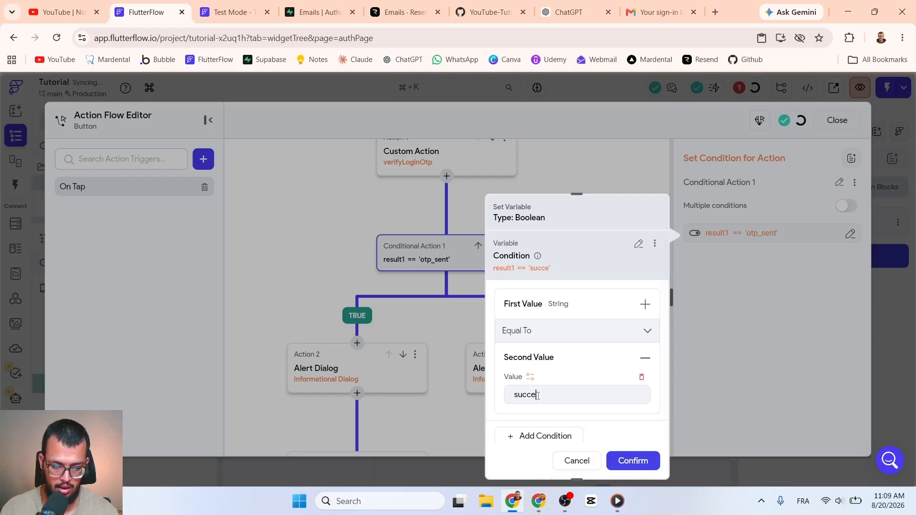
text(ss)
double_click(537, 396)
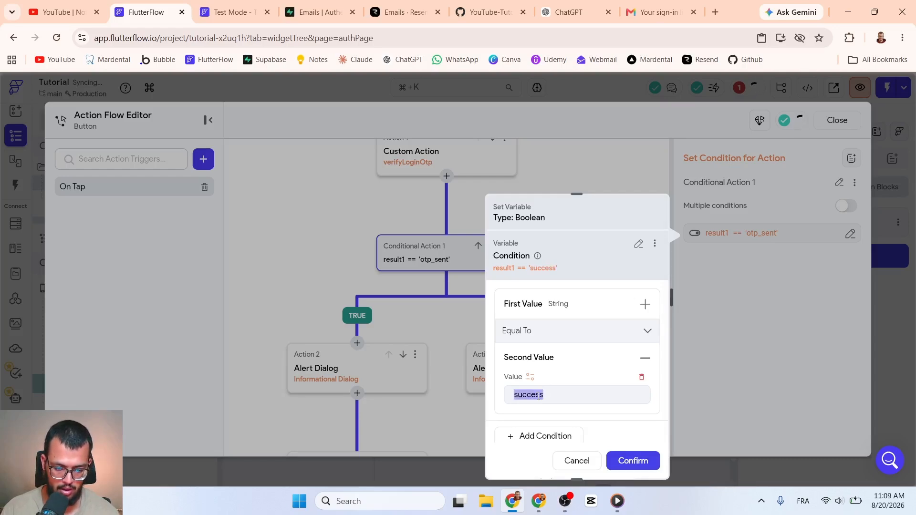
click(637, 462)
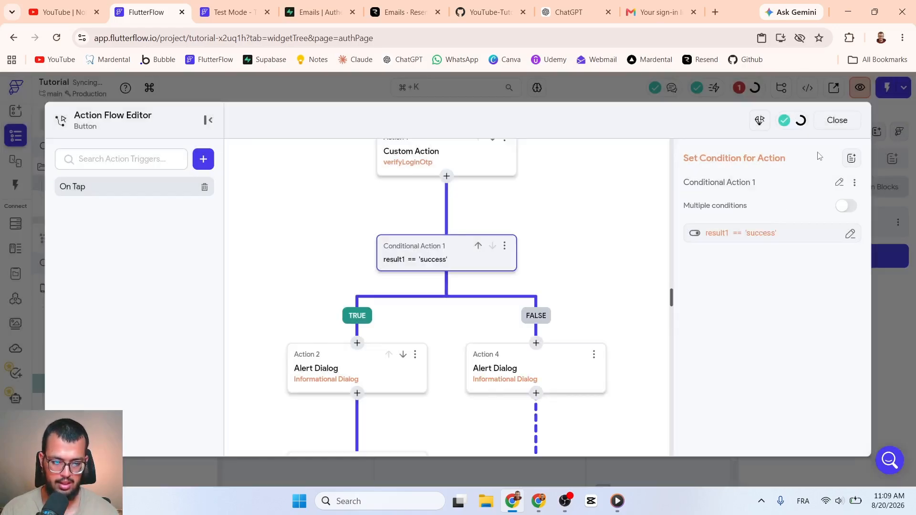
click(836, 120)
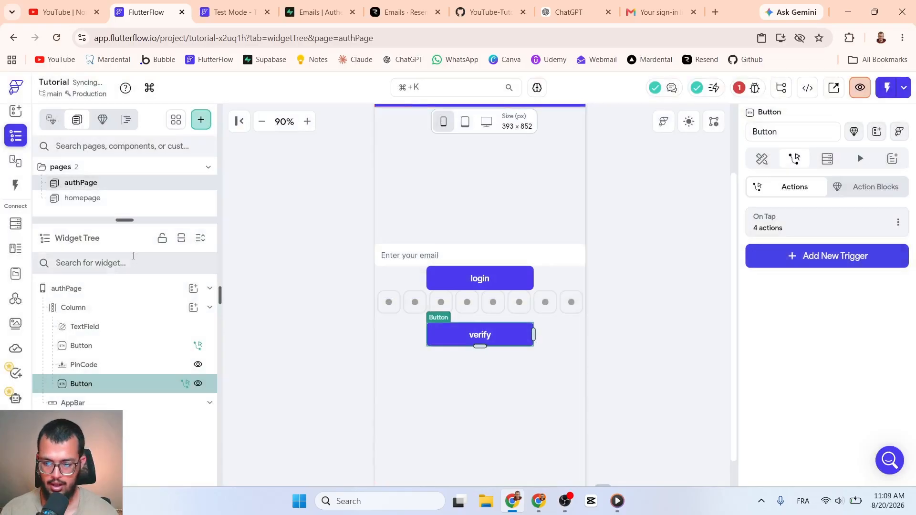
Bring up the verifyLoginOtp code in Custom Code.
click(126, 120)
click(109, 184)
scroll(382, 368, down, 3)
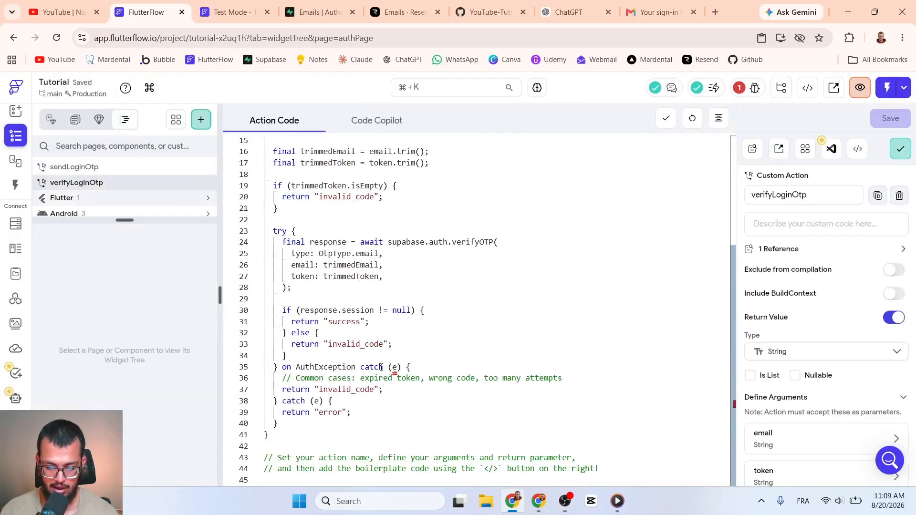
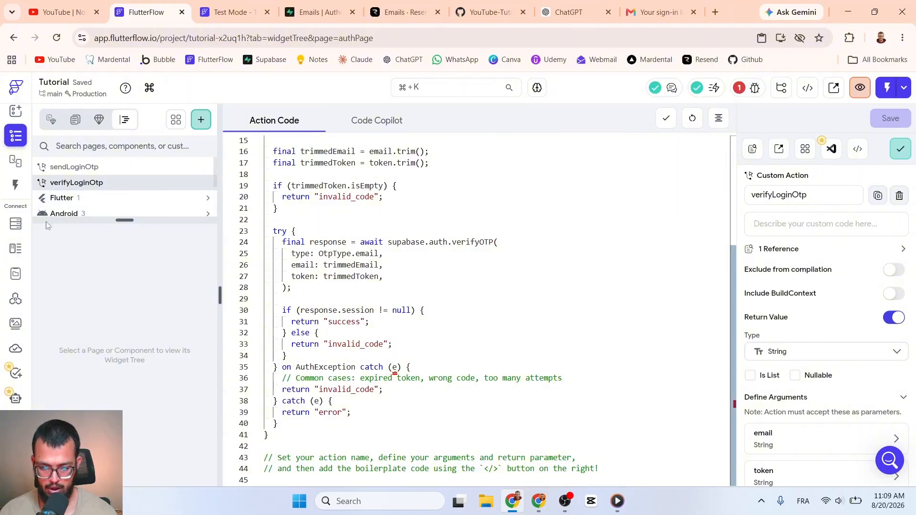
Open authPage's verify button action flow and delete the 'OTP sent' alert dialog on the success branch.
click(76, 121)
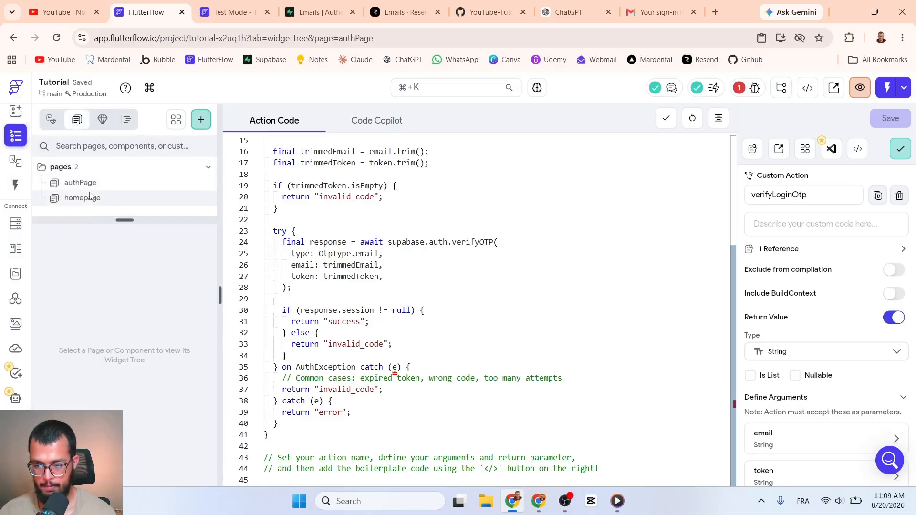
click(90, 183)
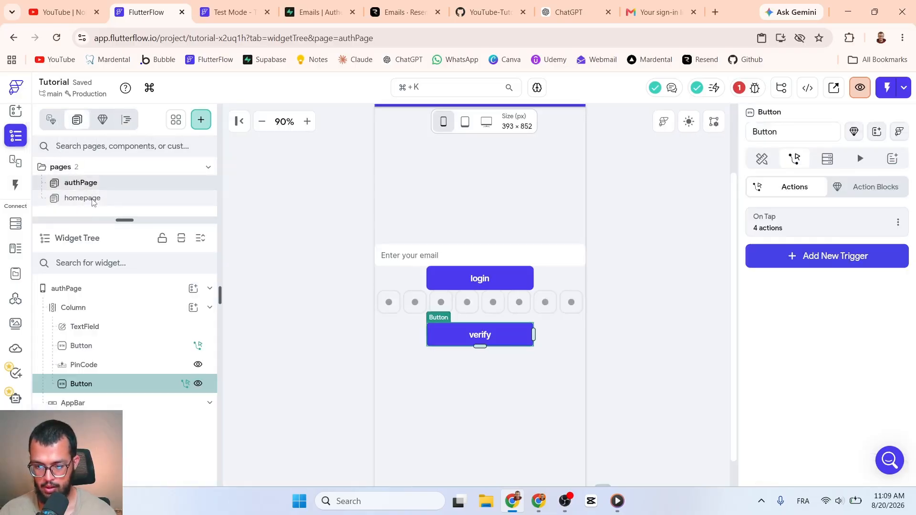
click(781, 222)
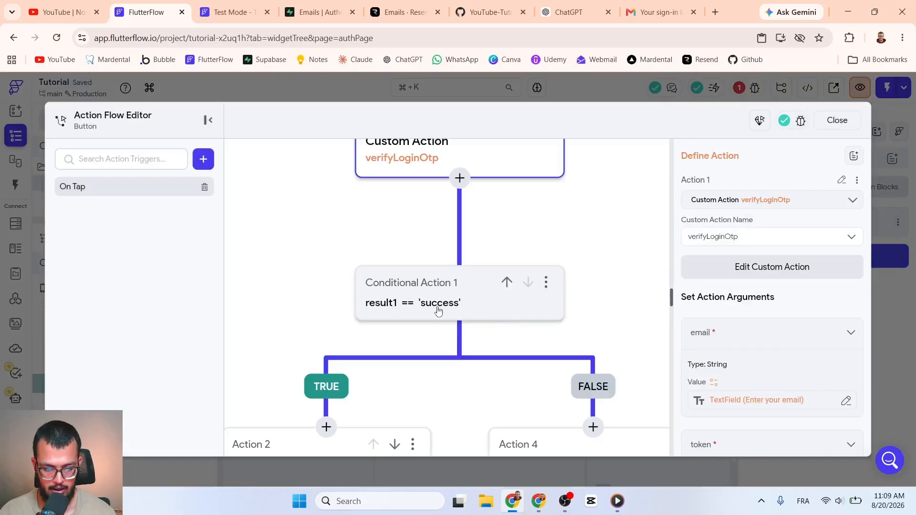
scroll(569, 273, down, 3)
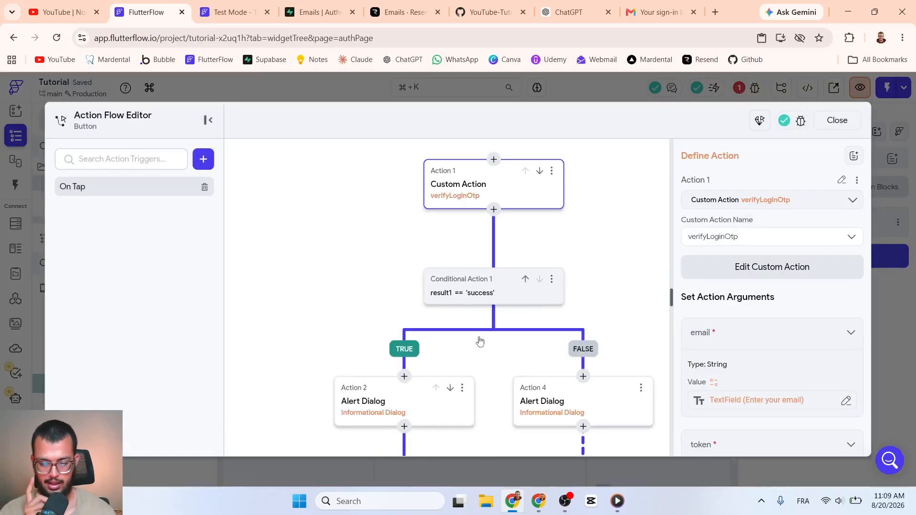
scroll(477, 341, down, 3)
click(437, 228)
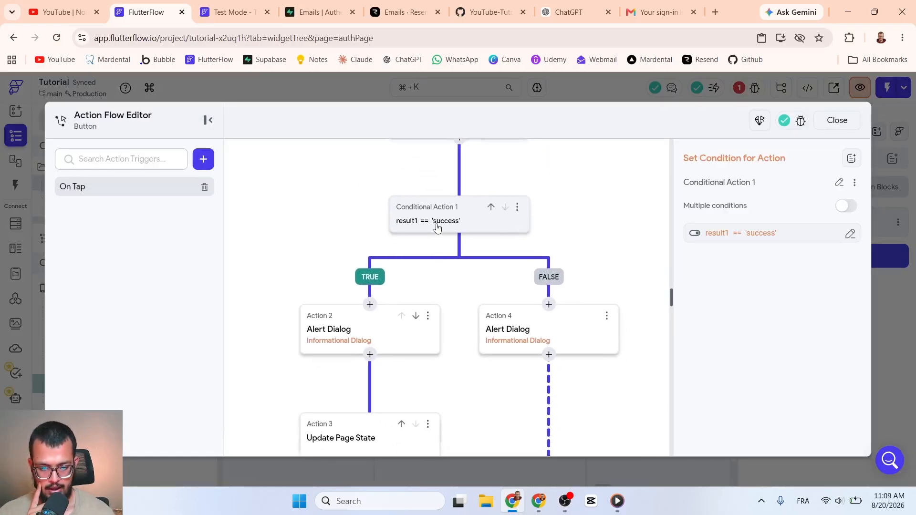
click(380, 340)
click(429, 316)
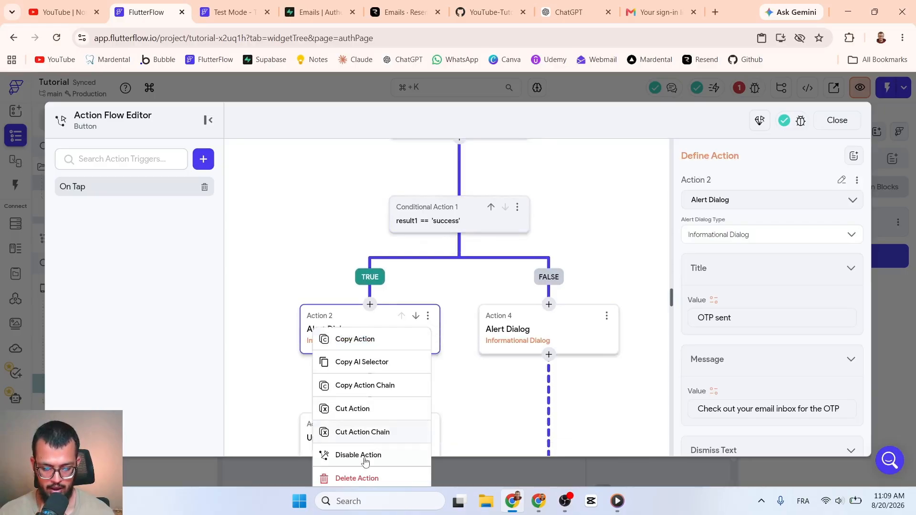
click(353, 479)
Replace the success branch's page state update with Navigate To homepage.
click(369, 338)
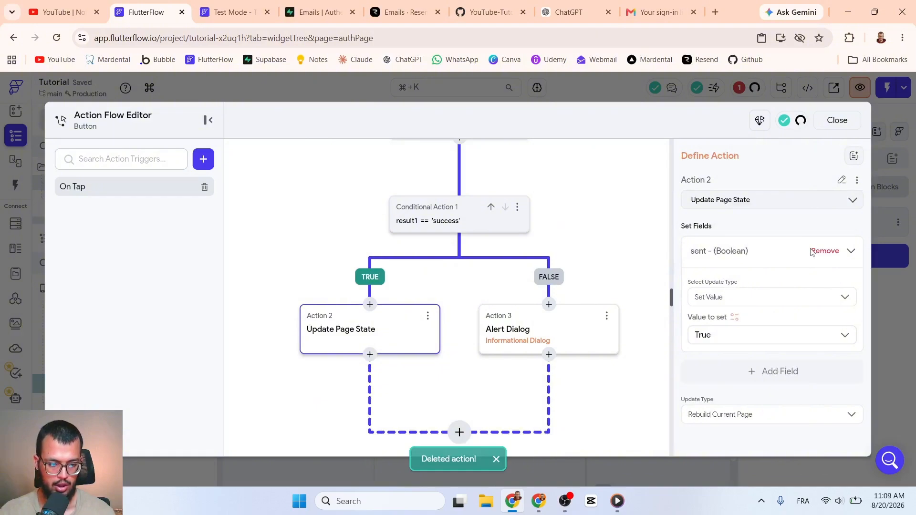
click(817, 255)
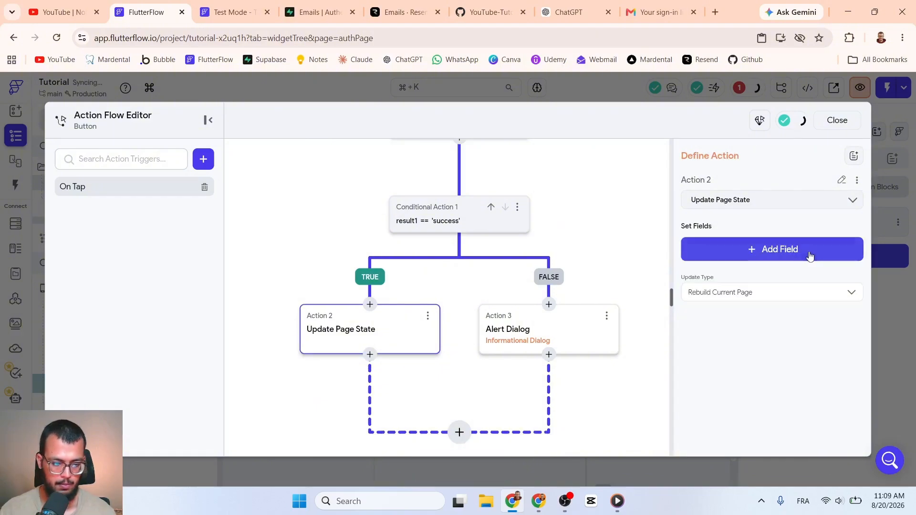
click(745, 205)
click(730, 248)
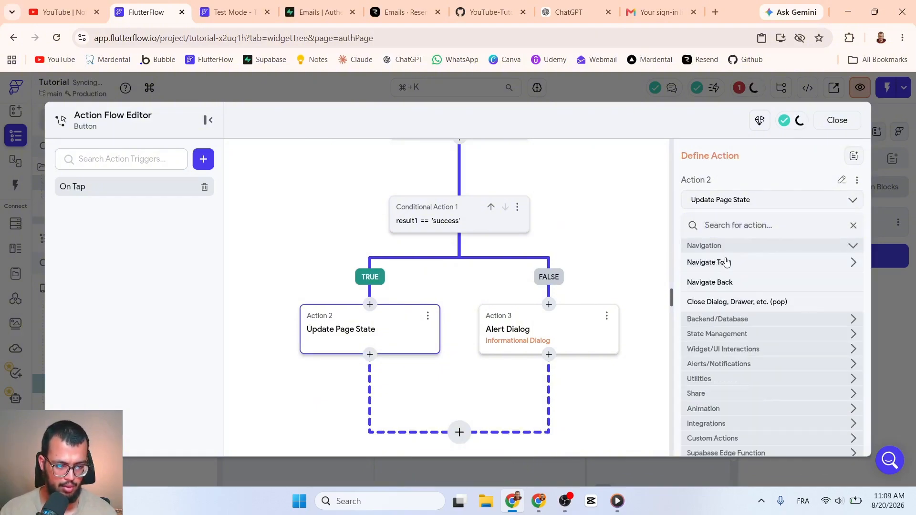
click(725, 262)
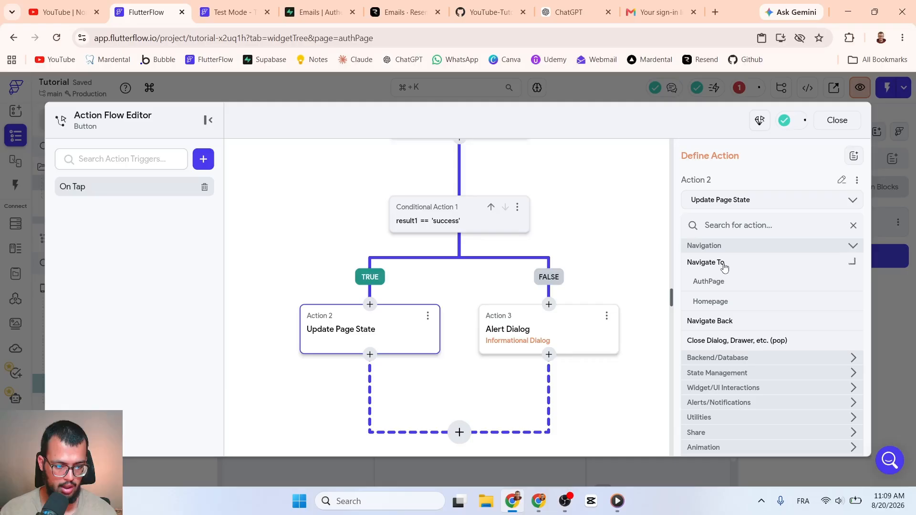
click(720, 304)
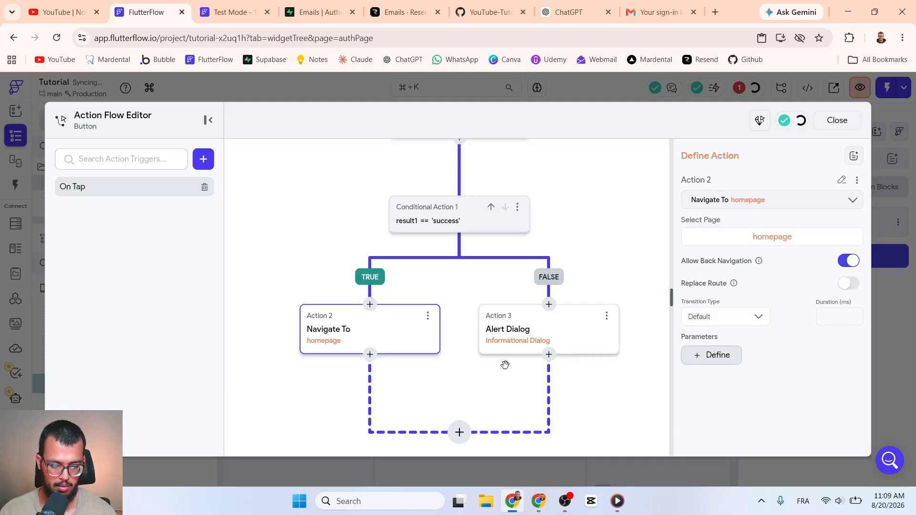
Rename the verifyLoginOtp action's output variable from result1 to result2.
click(525, 338)
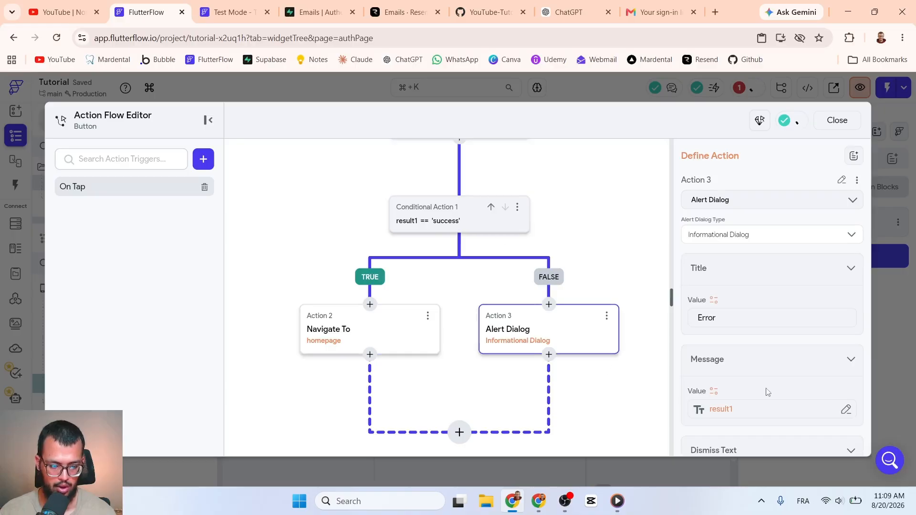
scroll(472, 215, up, 2)
click(444, 218)
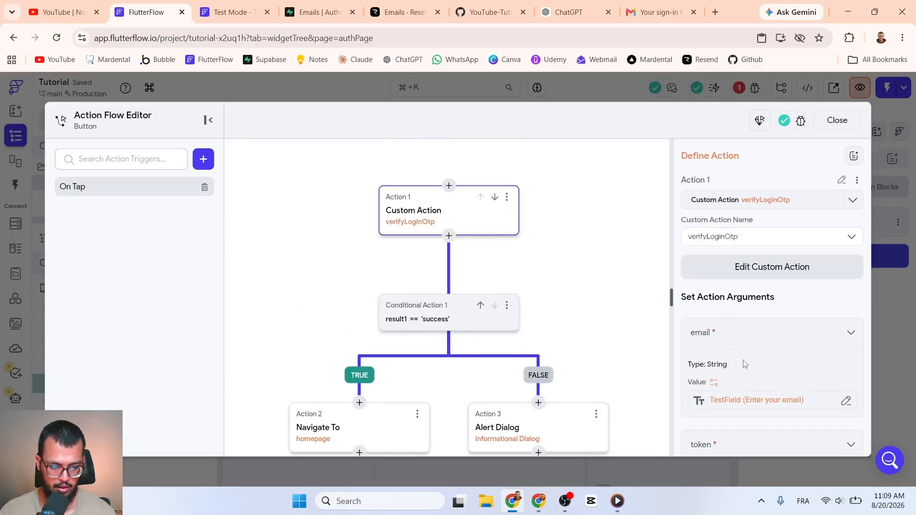
scroll(745, 365, down, 4)
click(737, 371)
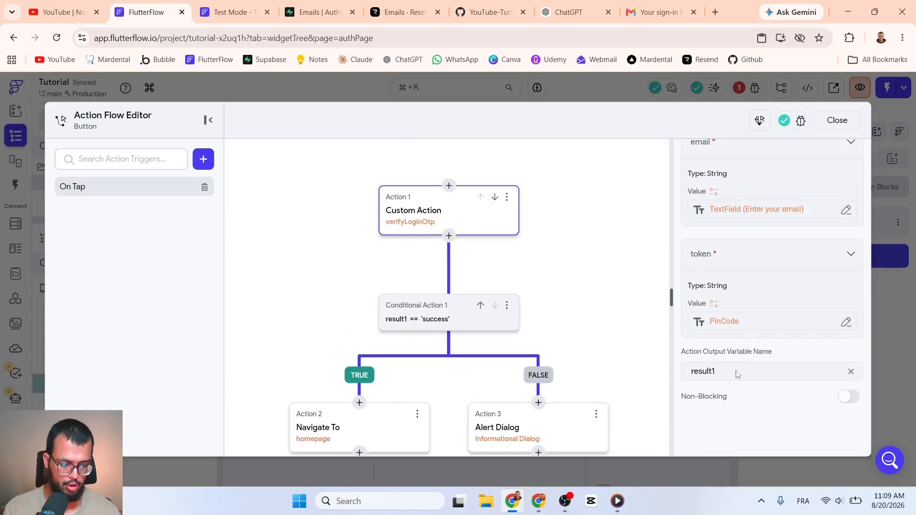
key(BackSpace)
text(2)
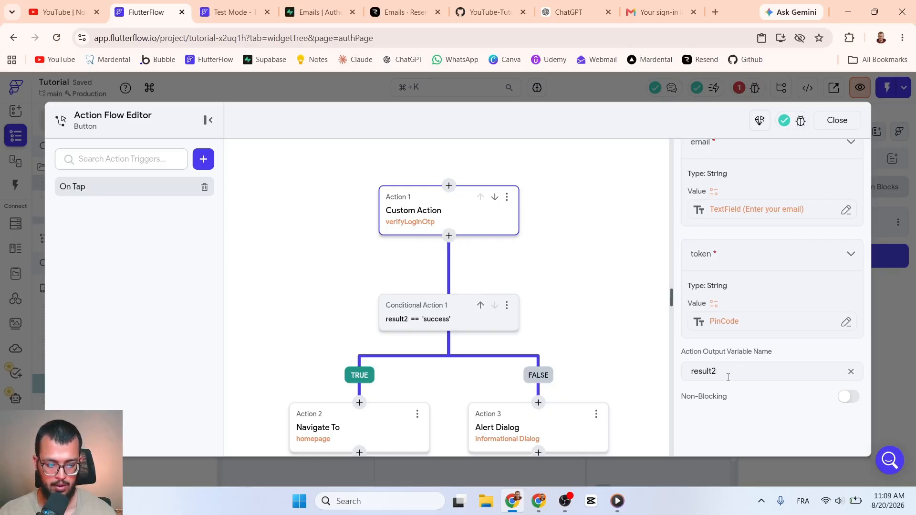
Review the failure Error dialog's message and close the action flow editor.
scroll(534, 325, down, 3)
click(501, 337)
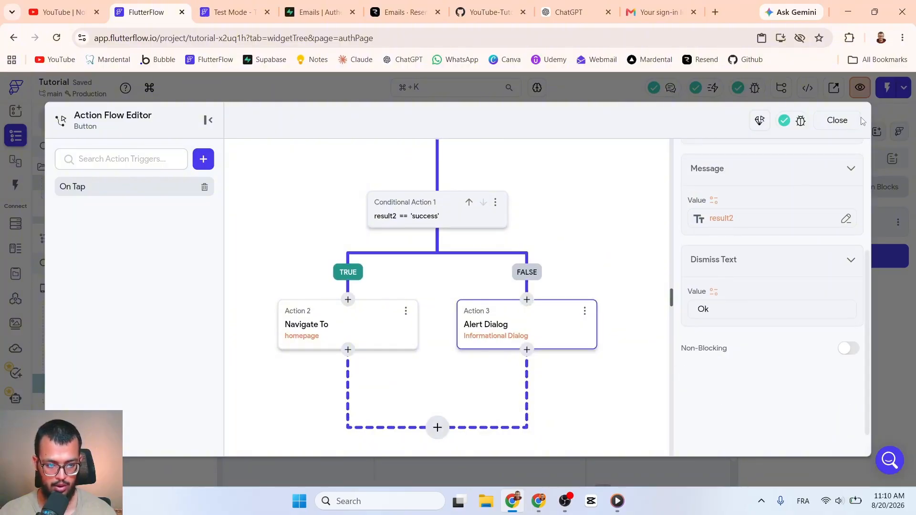
click(838, 120)
click(702, 276)
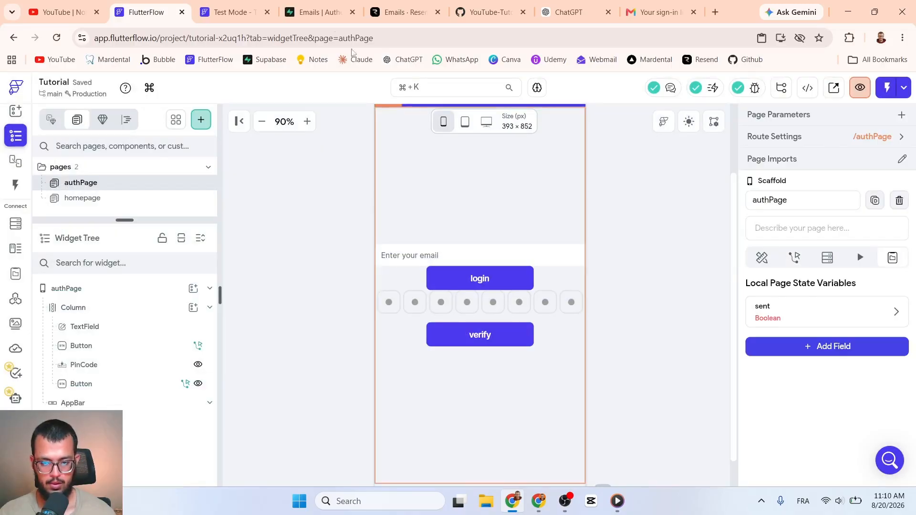
Read the verifyLoginOtp action code in Custom Code, then return to the running Test Mode Auth Page.
click(235, 12)
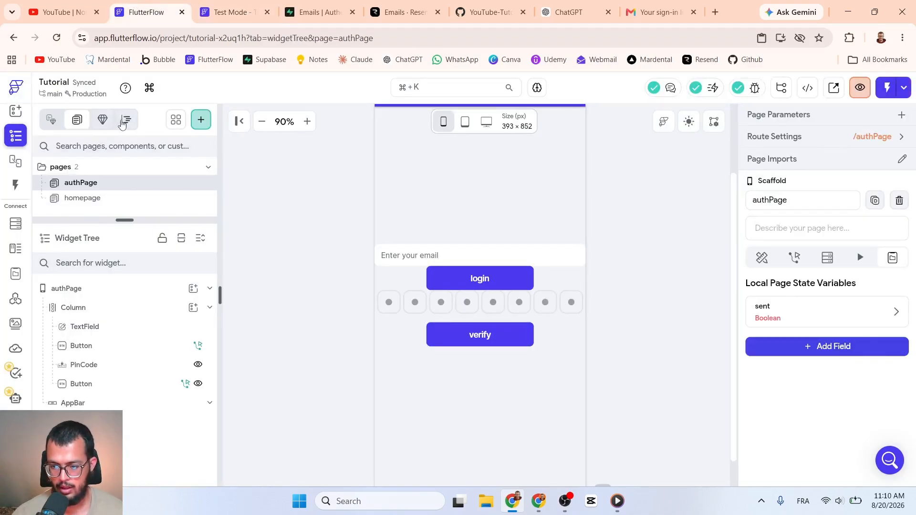
click(125, 120)
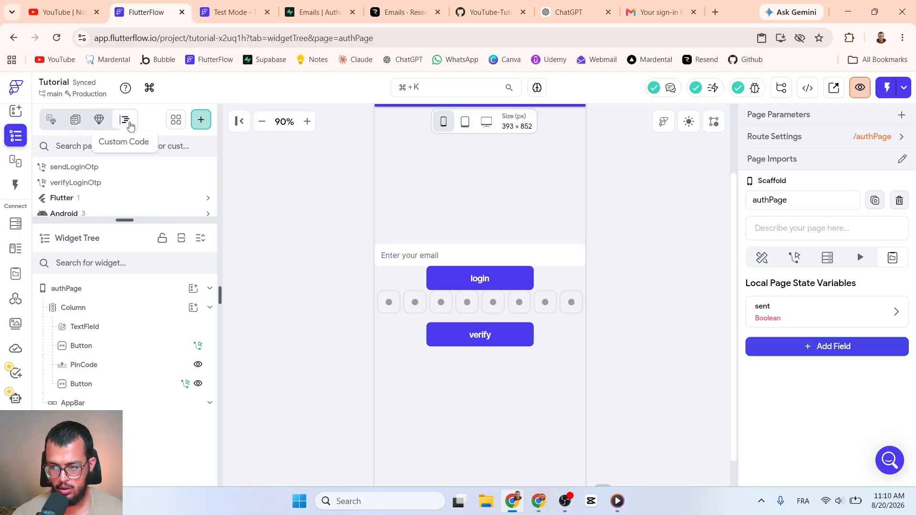
click(76, 182)
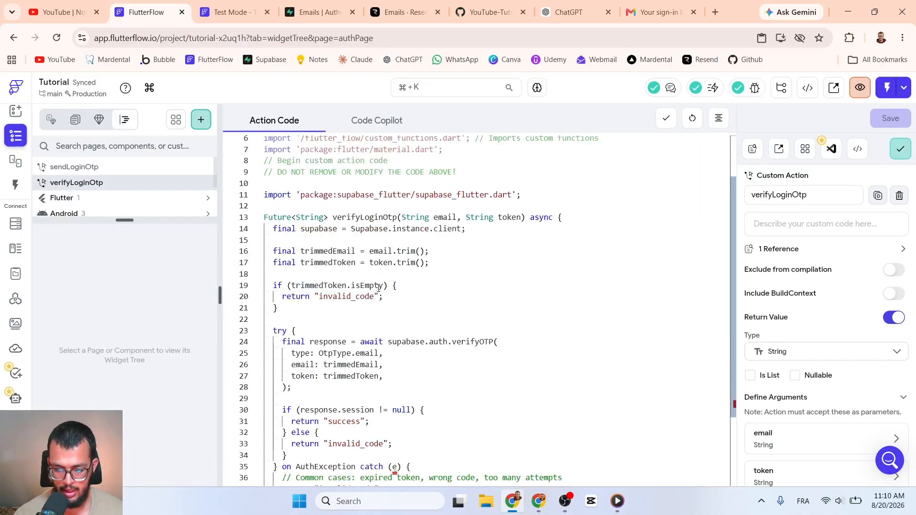
scroll(379, 287, down, 3)
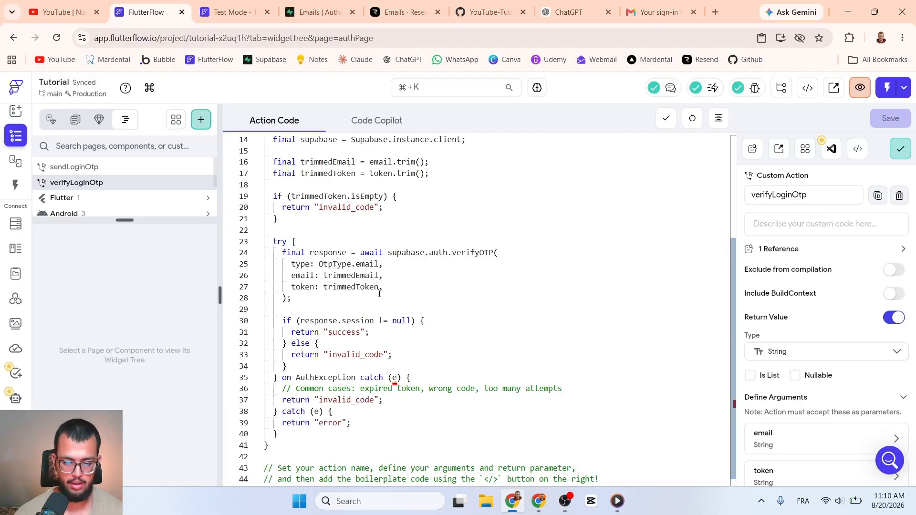
scroll(379, 293, up, 3)
mouse_move(413, 226)
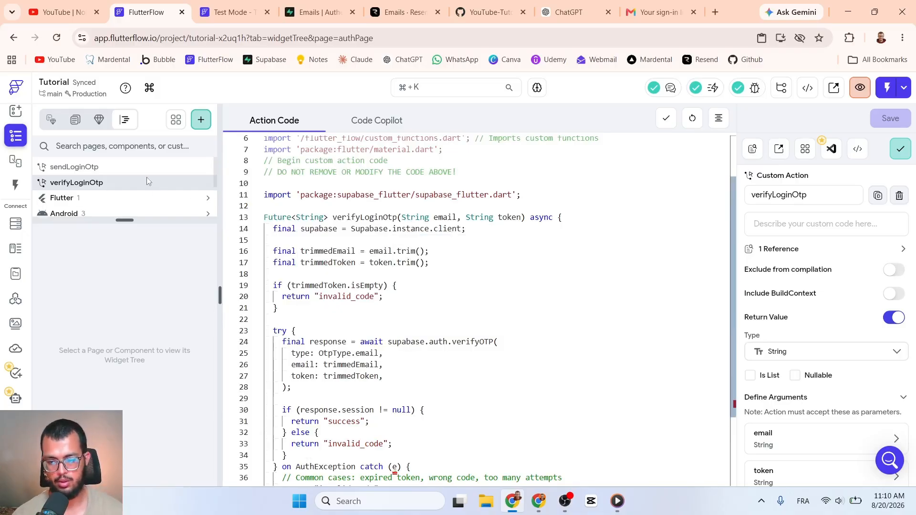
click(82, 118)
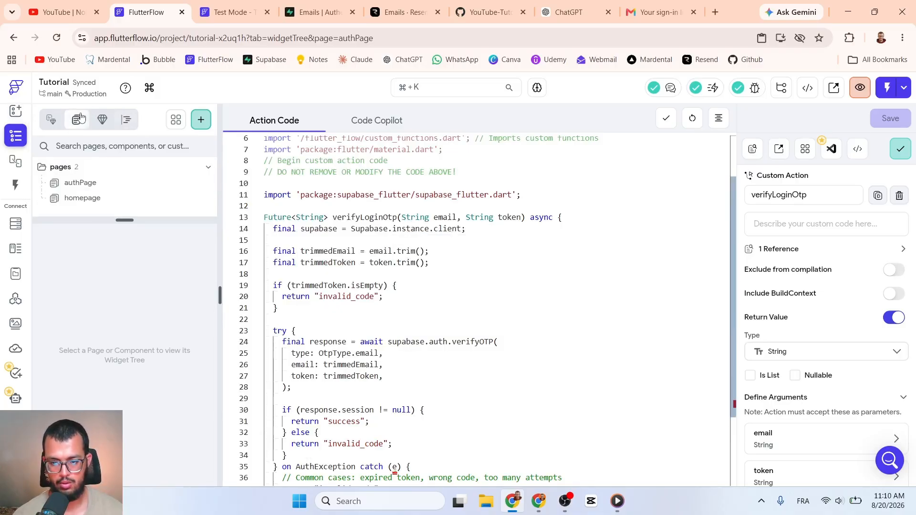
click(234, 10)
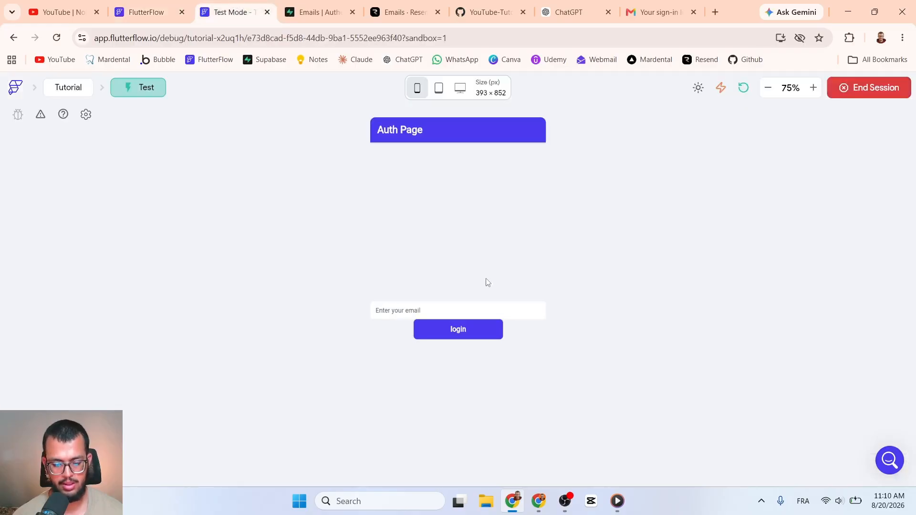
Try empty and incomplete emails (invalid_email errors), then request a login code for the full email address.
click(411, 314)
click(446, 331)
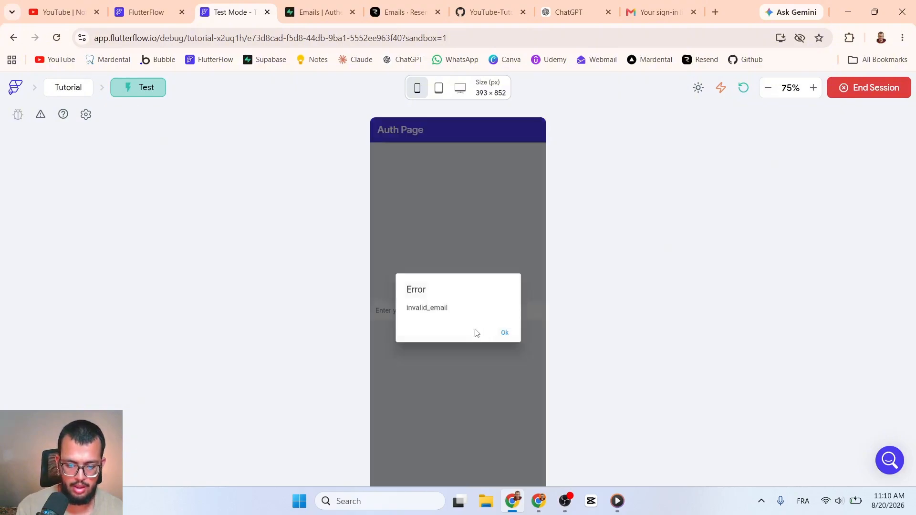
click(509, 337)
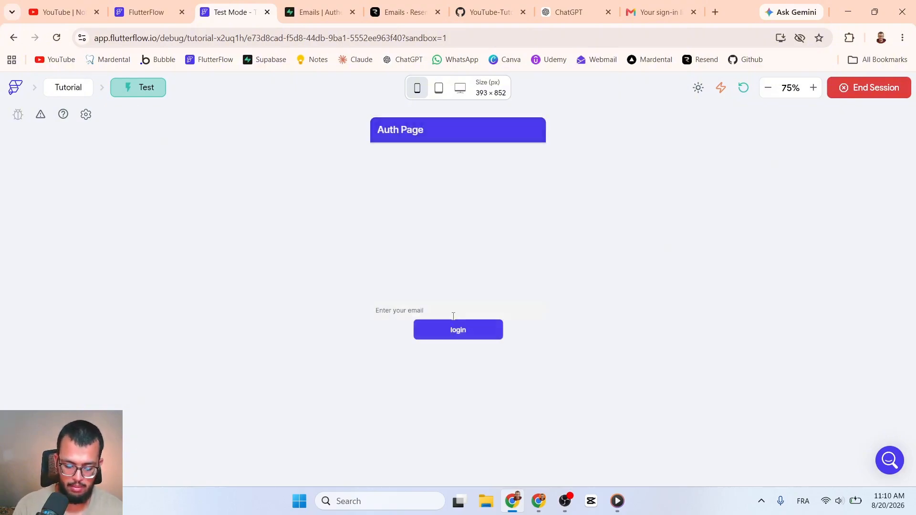
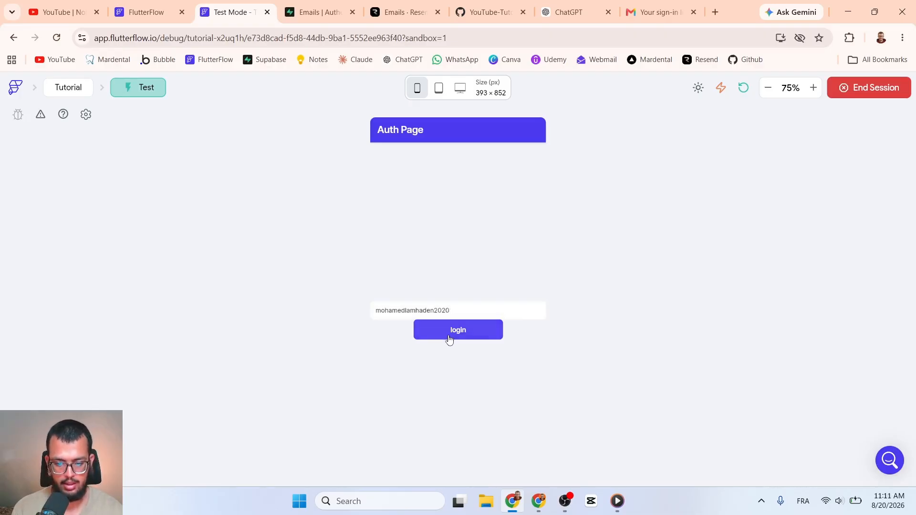
click(450, 337)
click(504, 334)
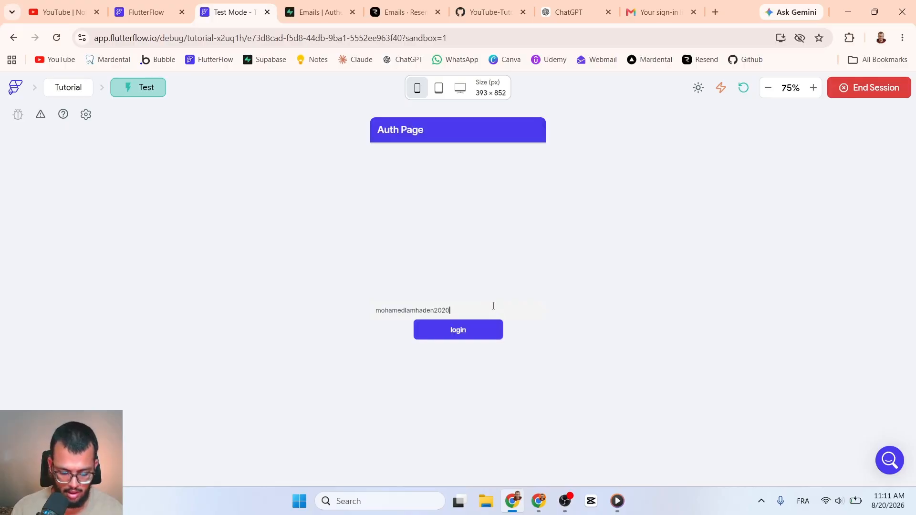
click(487, 337)
click(505, 333)
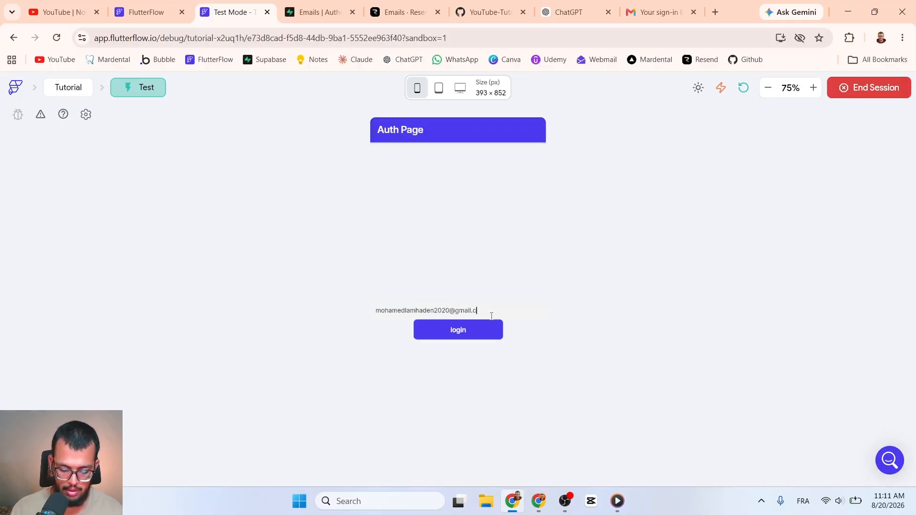
click(474, 339)
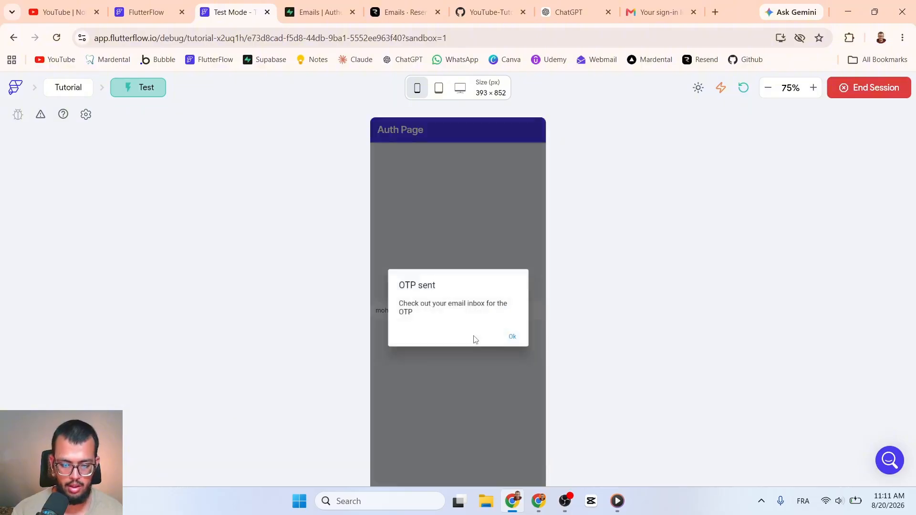
click(512, 334)
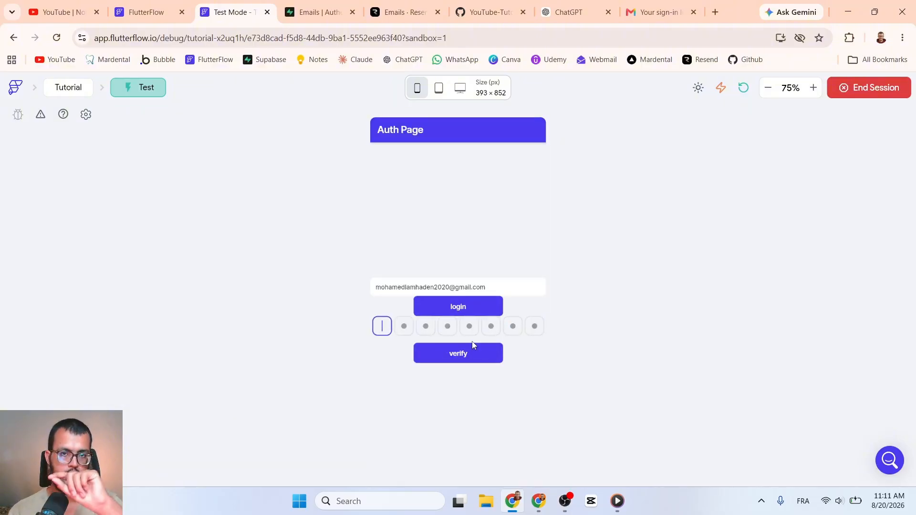
Open the newest sign-in email in Gmail and select its verification code.
click(637, 11)
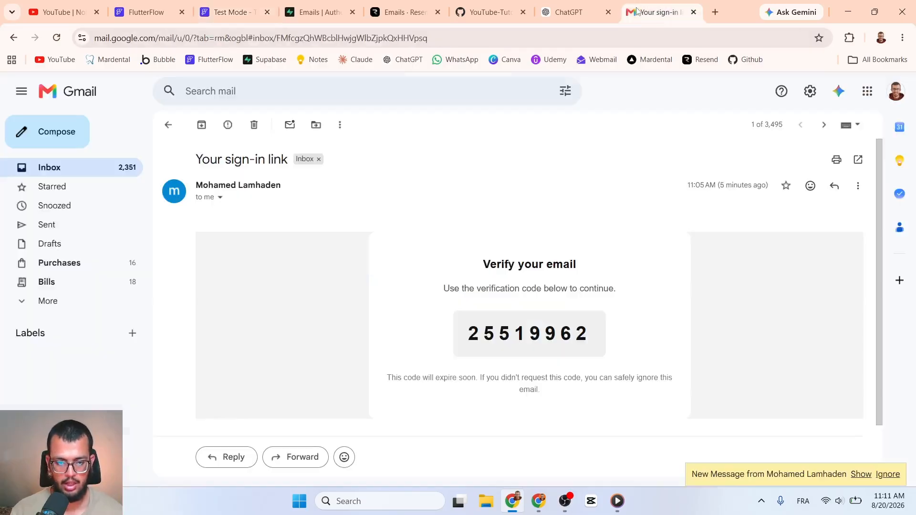
click(168, 125)
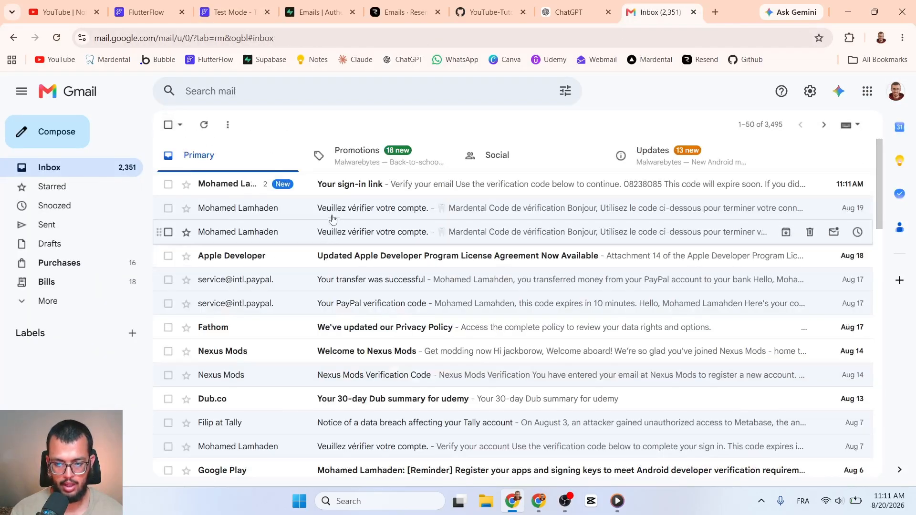
click(351, 191)
scroll(416, 331, down, 2)
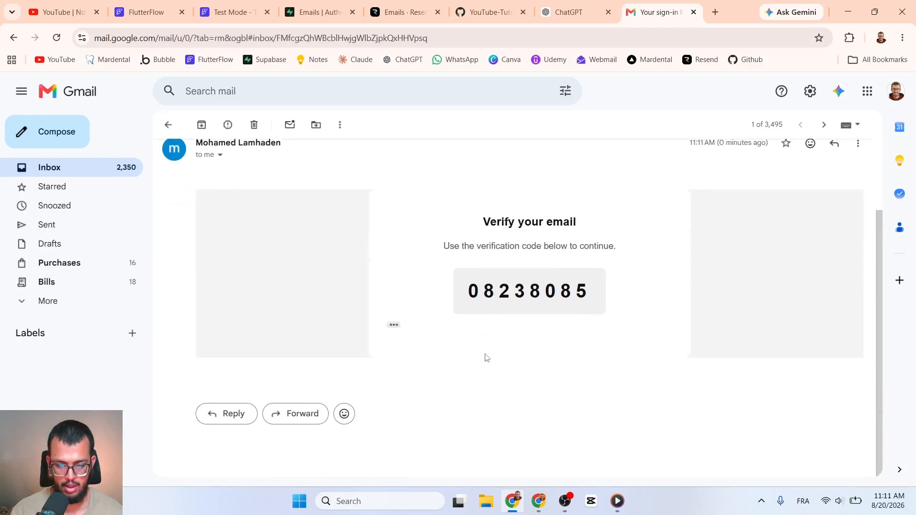
drag(472, 299, 701, 297)
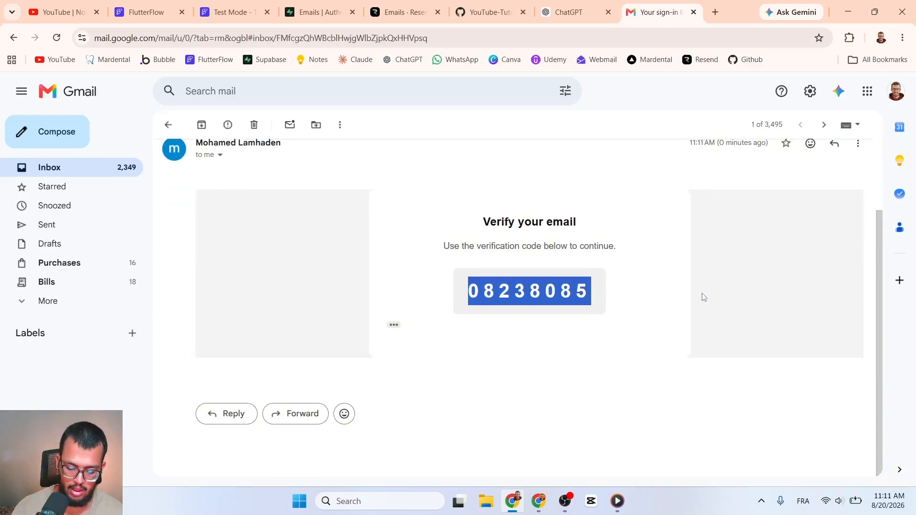
Enter the emailed code with a wrong last digit and confirm verification fails with invalid_code.
click(233, 12)
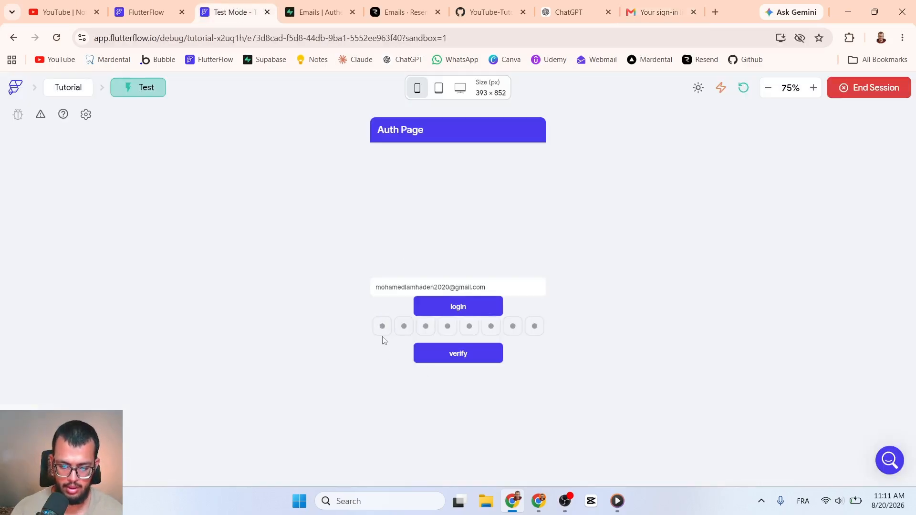
click(384, 333)
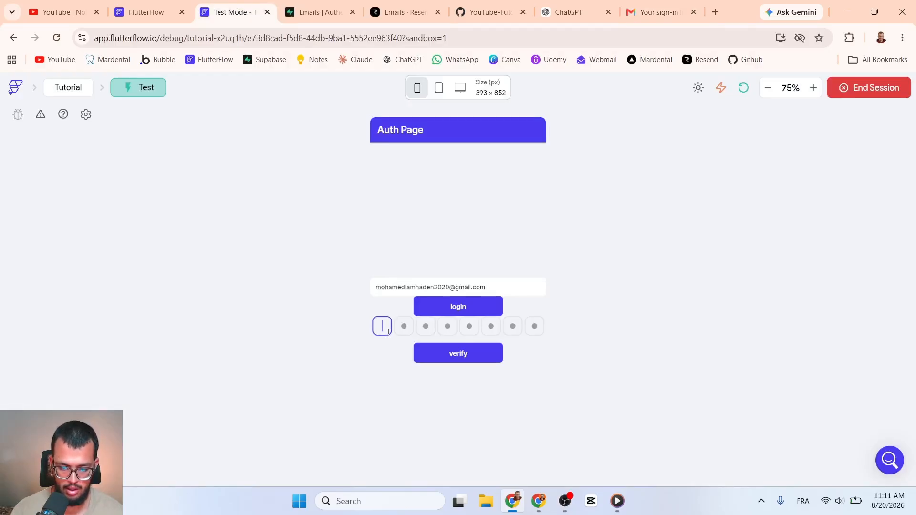
click(650, 5)
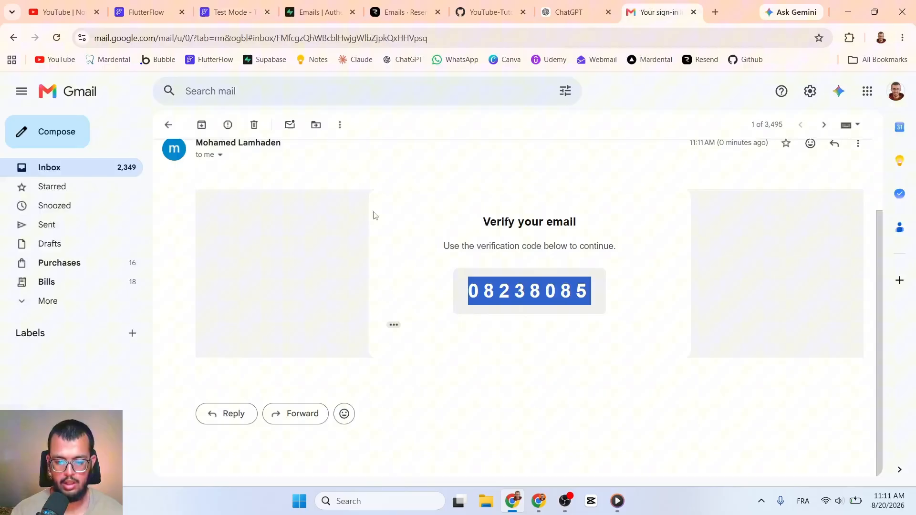
click(464, 287)
click(196, 5)
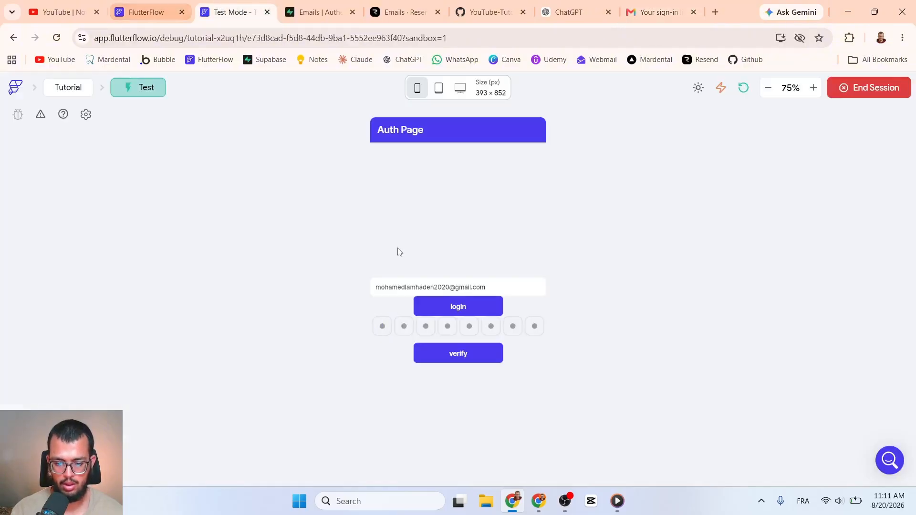
click(384, 326)
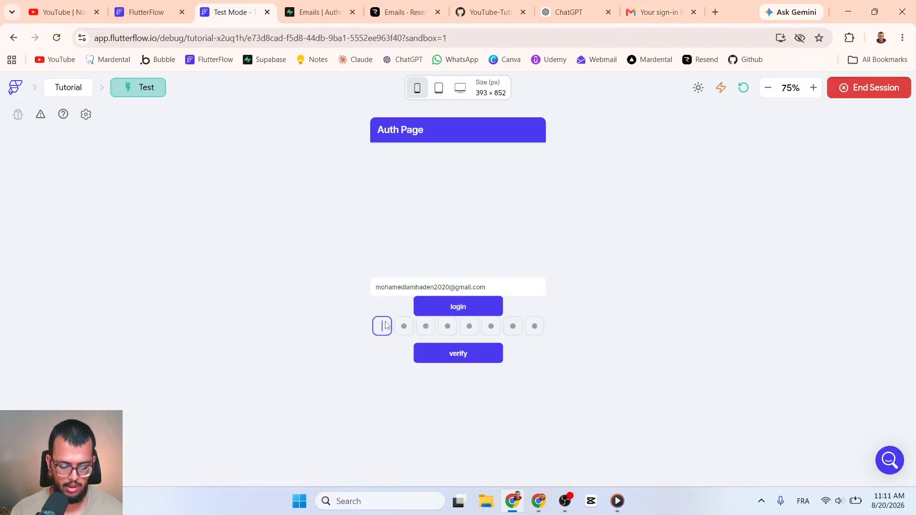
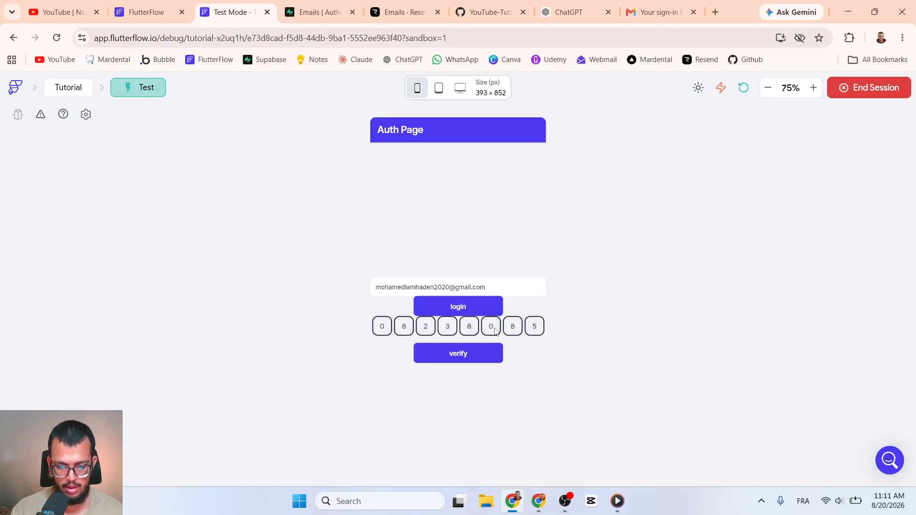
click(538, 330)
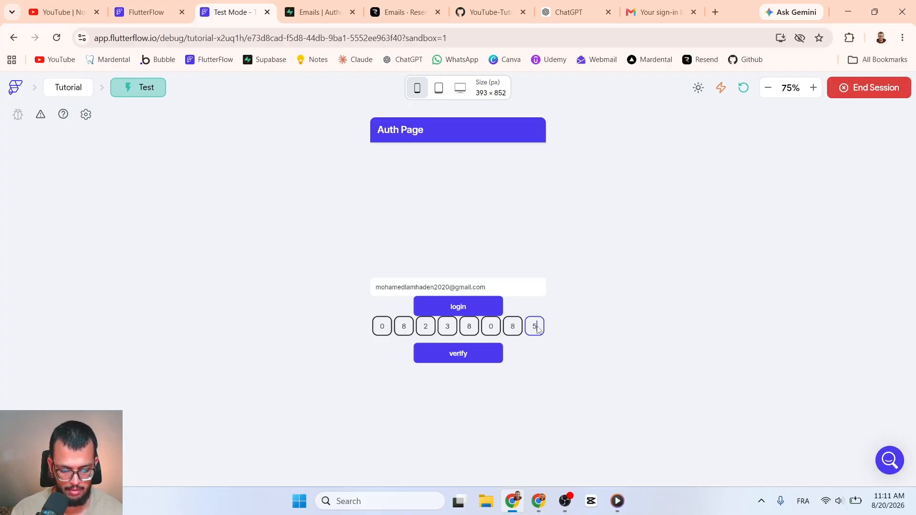
text(2)
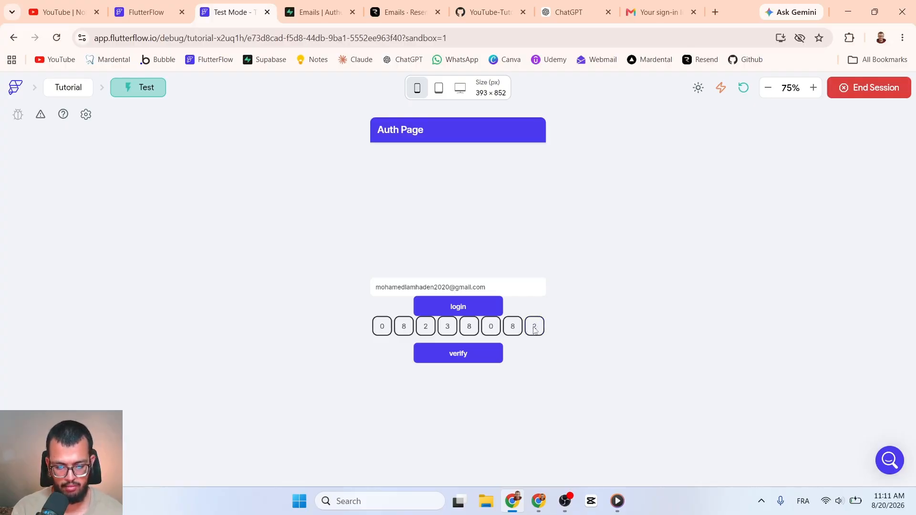
click(468, 355)
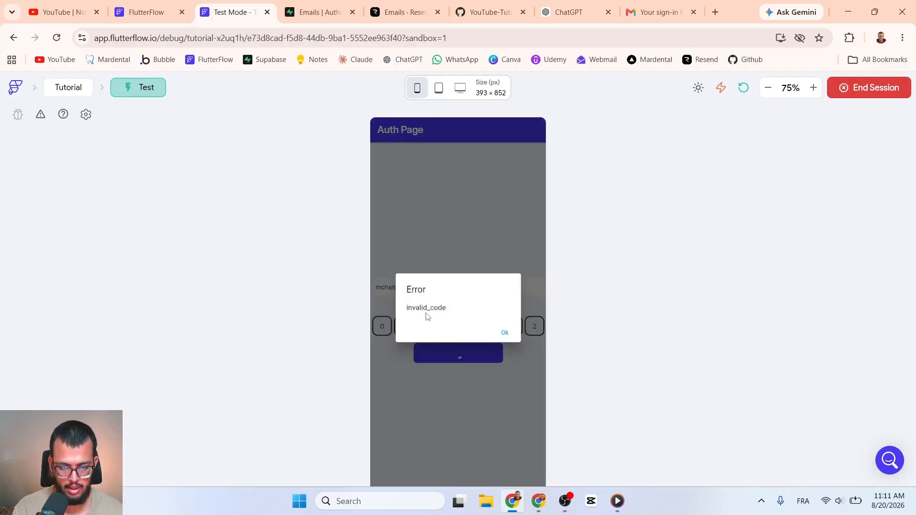
click(507, 333)
Correct the last code digit and verify, signing into the Home Page.
click(537, 331)
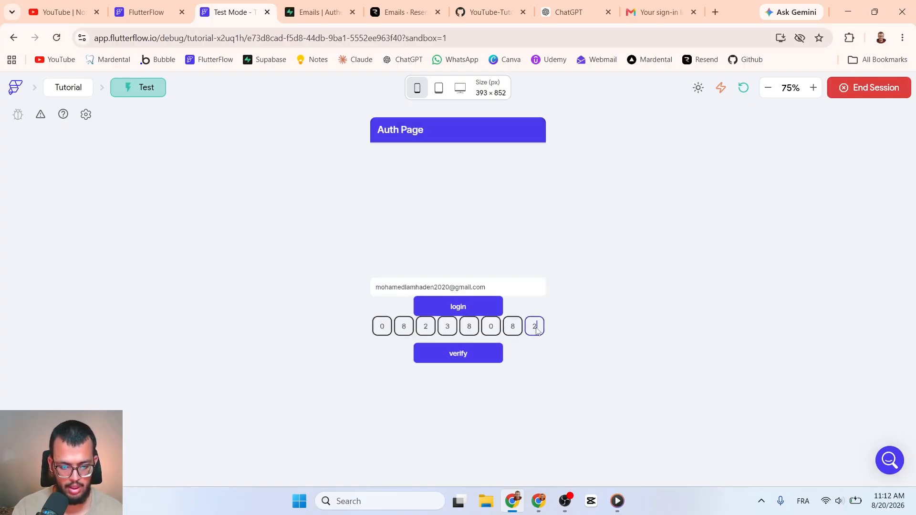
key(BackSpace)
text(5)
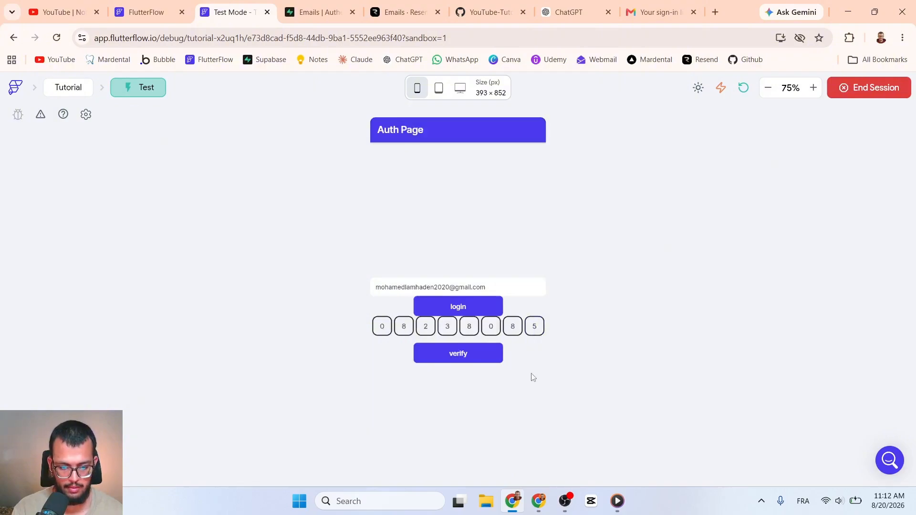
click(478, 362)
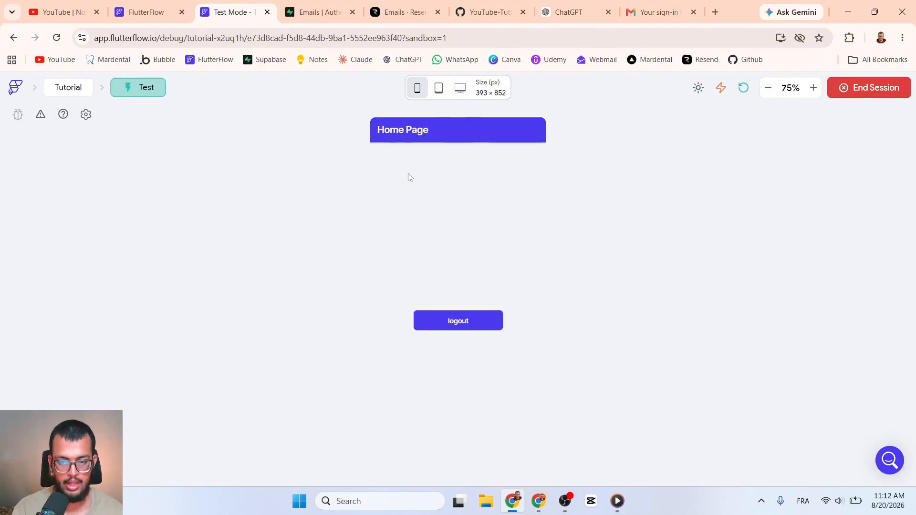
Log out and request a fresh one-time code for the login email.
click(468, 327)
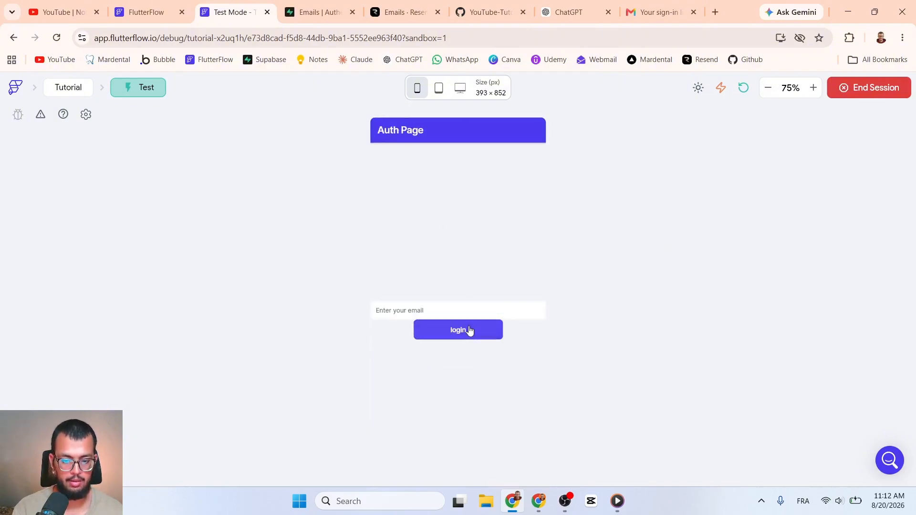
click(426, 310)
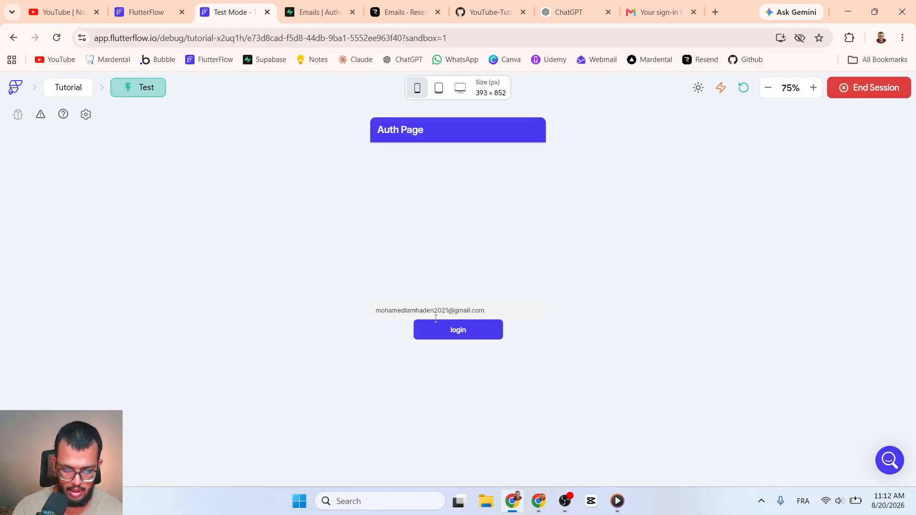
click(448, 330)
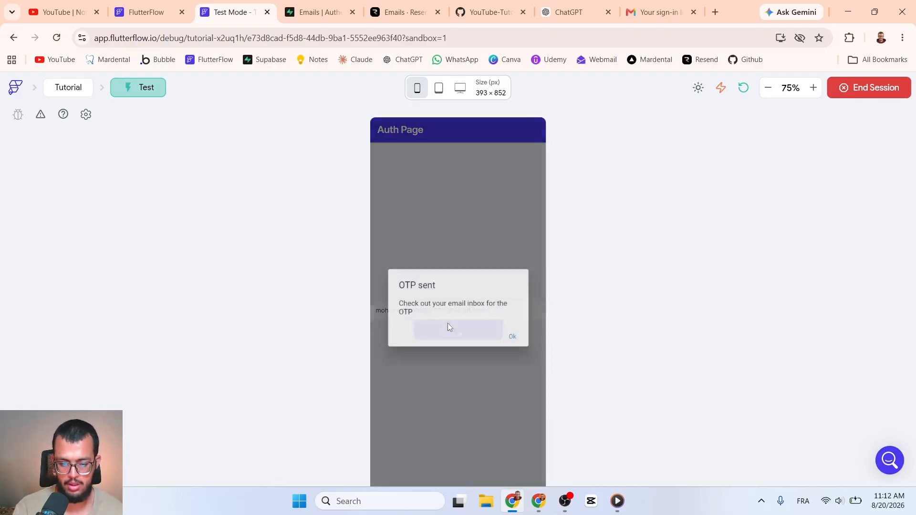
click(512, 337)
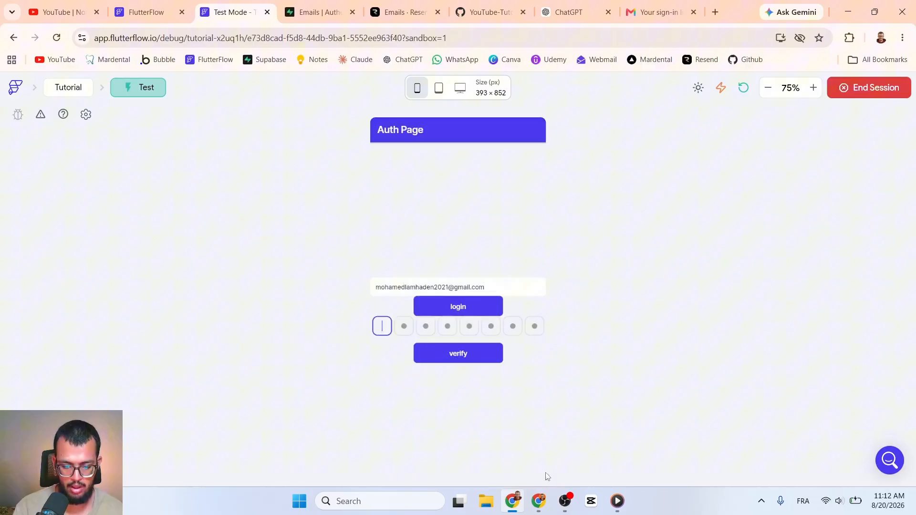
Read the code from the new sign-in email and verify it to reach the Home Page.
click(544, 498)
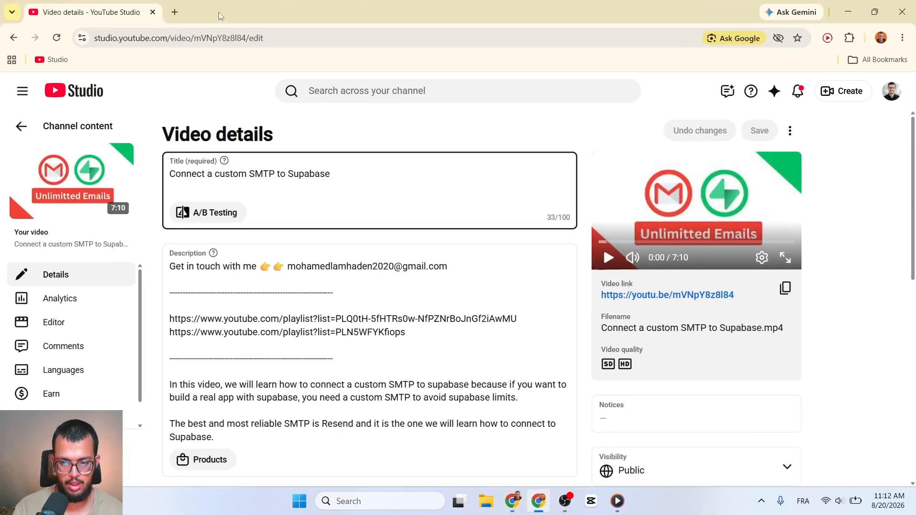
click(175, 12)
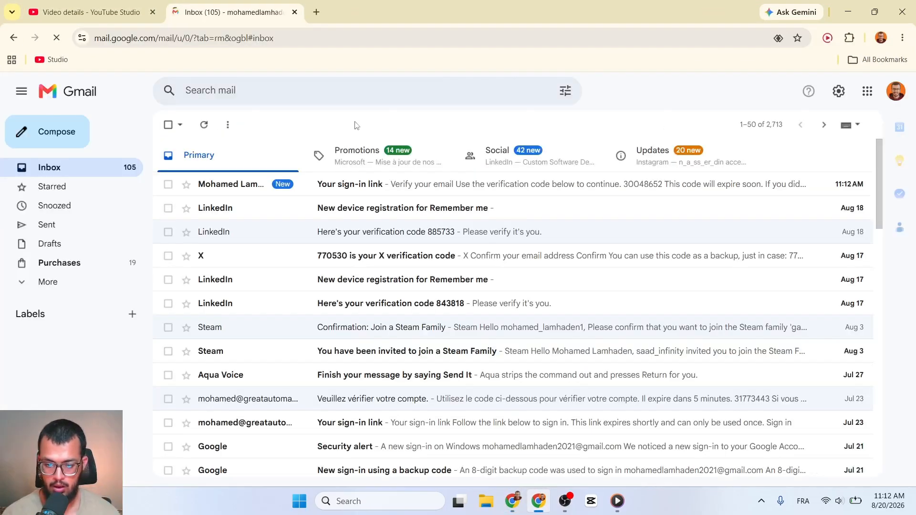
click(334, 184)
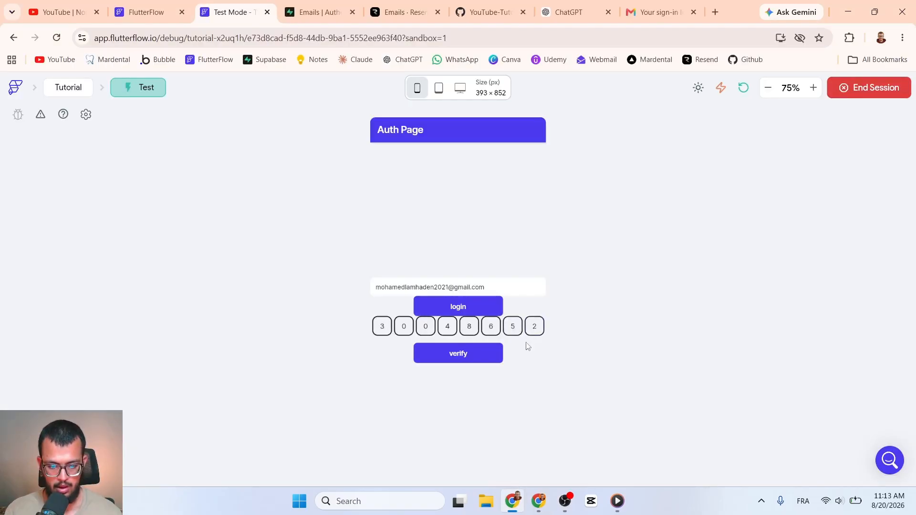
click(482, 355)
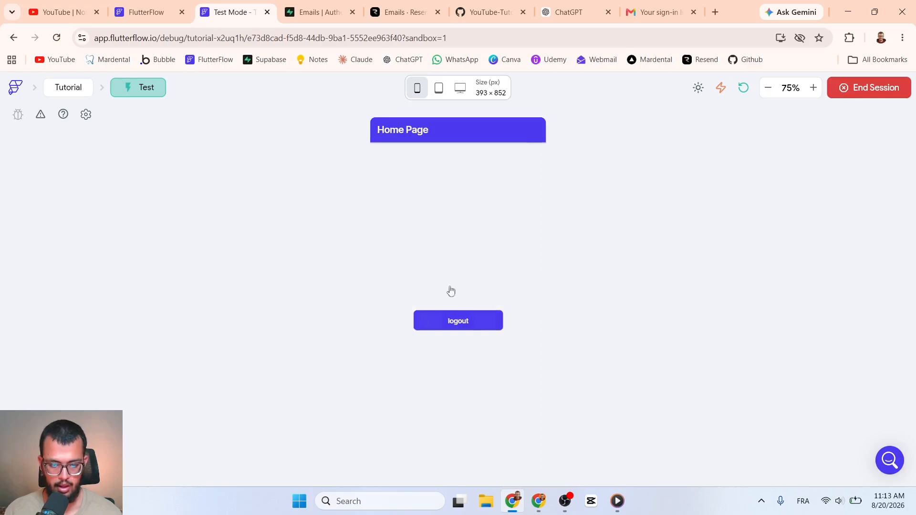
Log out, change the email field to a different address, and send it a one-time code.
click(460, 321)
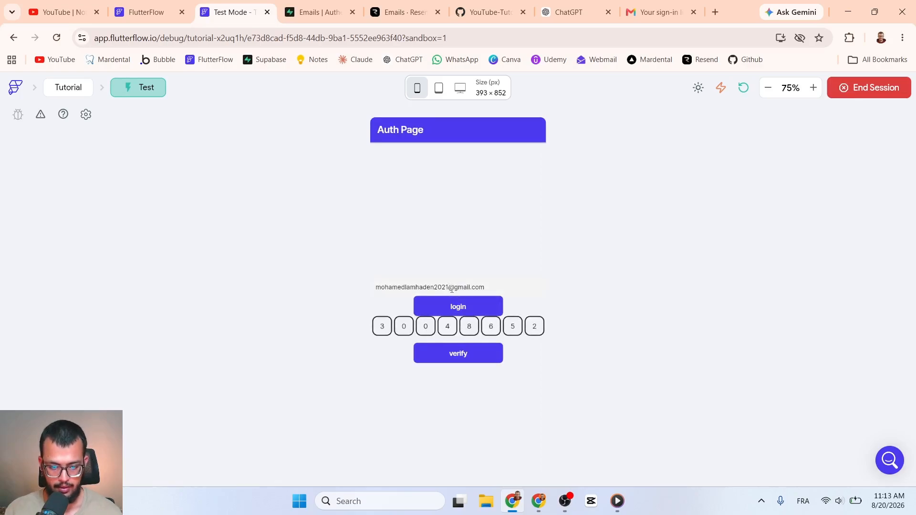
text(03)
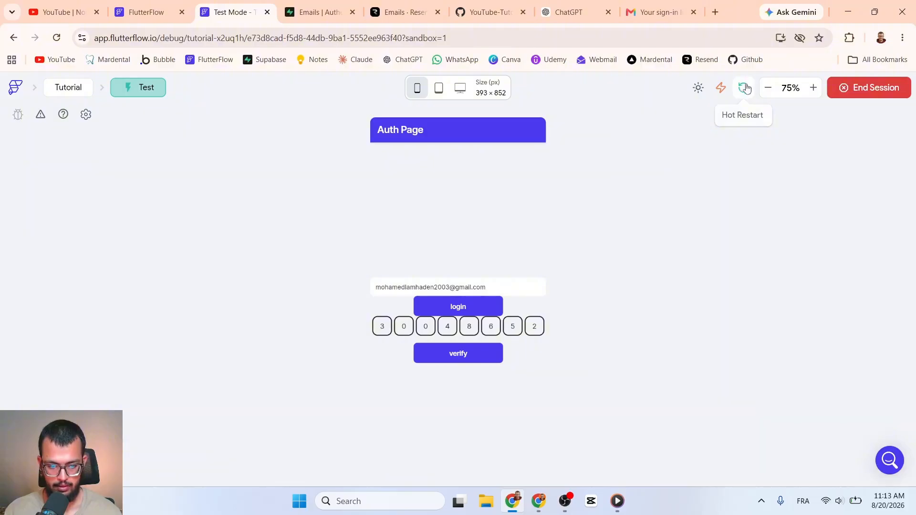
click(474, 307)
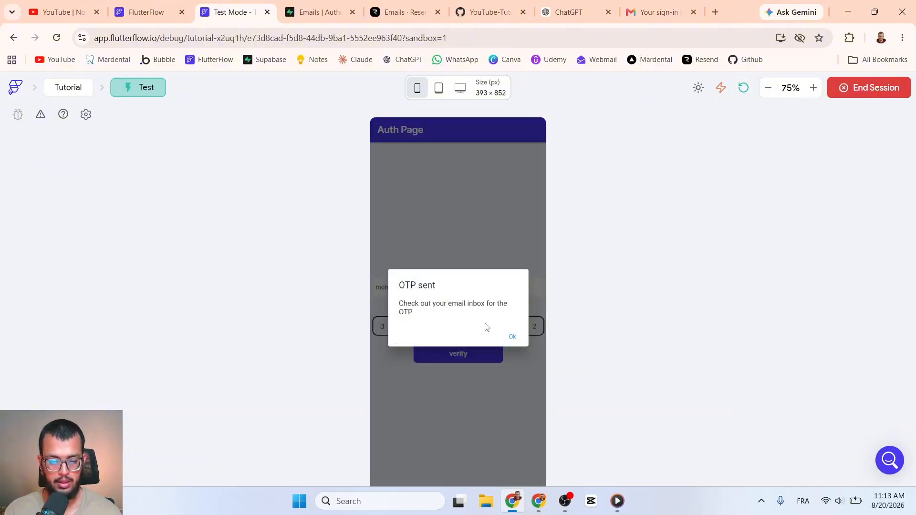
click(513, 336)
Check Resend's sent emails and Supabase's Users list, then request another code from the test app.
click(324, 4)
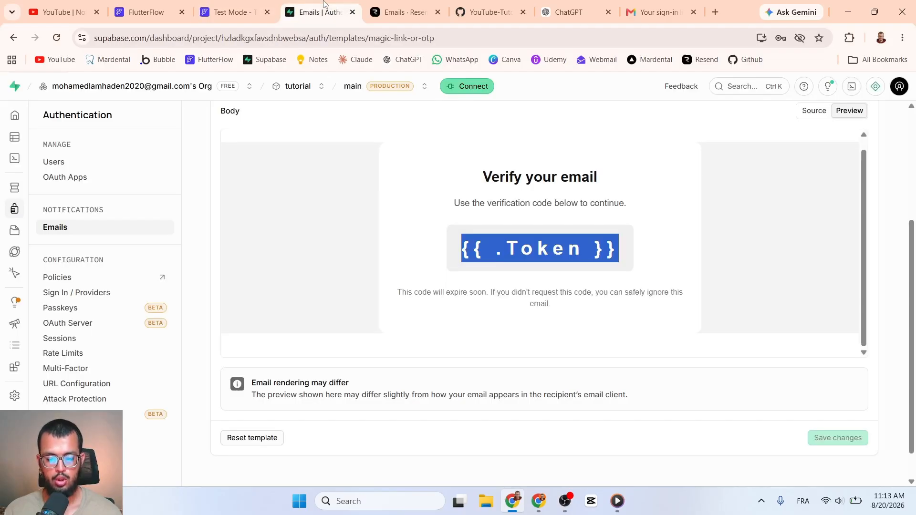
click(380, 10)
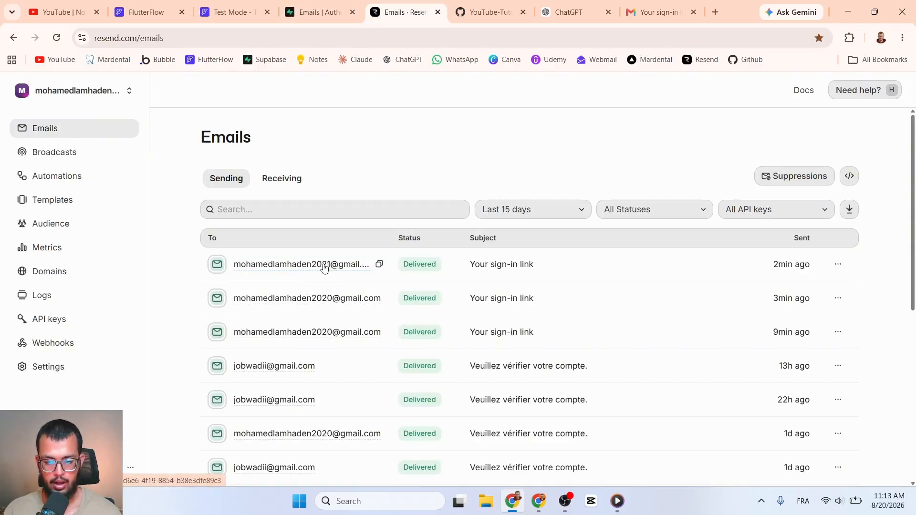
click(320, 12)
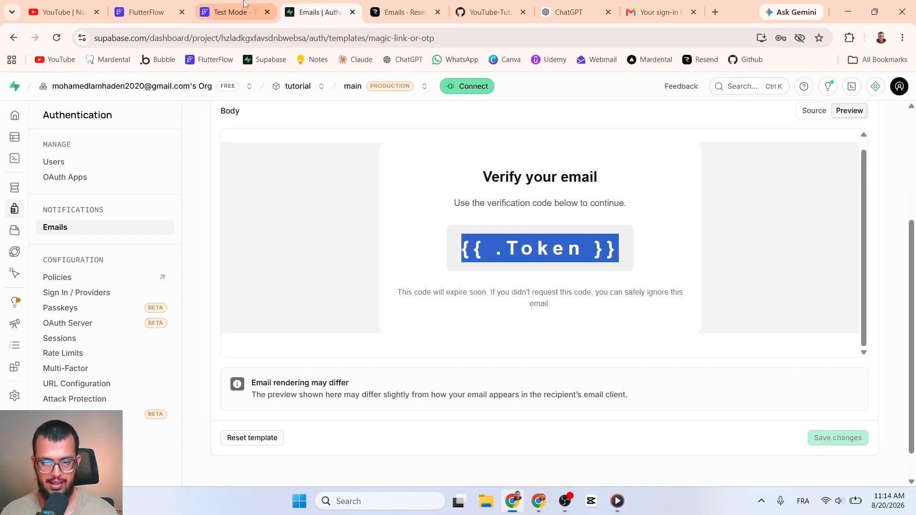
click(234, 12)
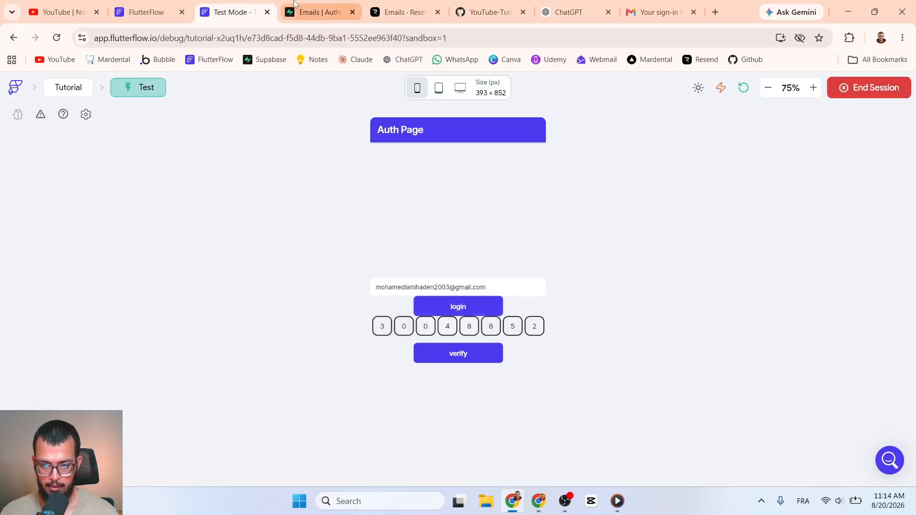
click(319, 12)
click(67, 165)
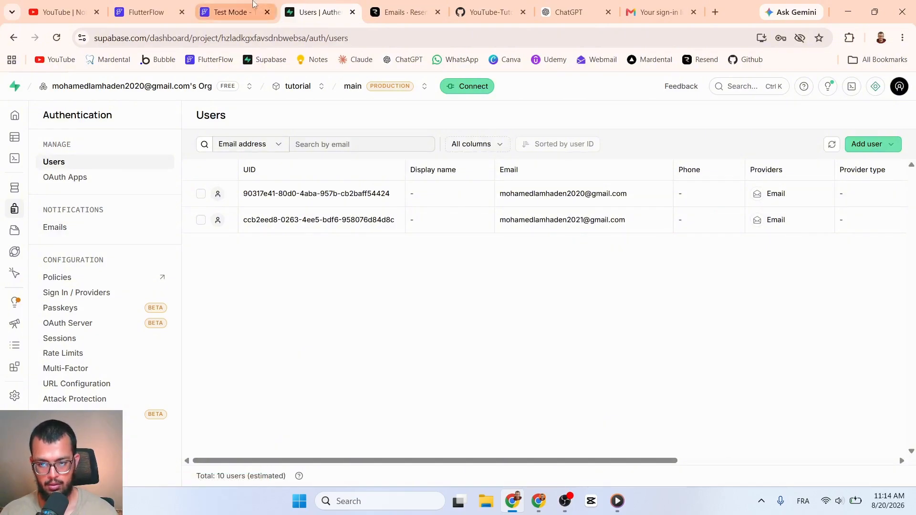
click(143, 9)
click(220, 4)
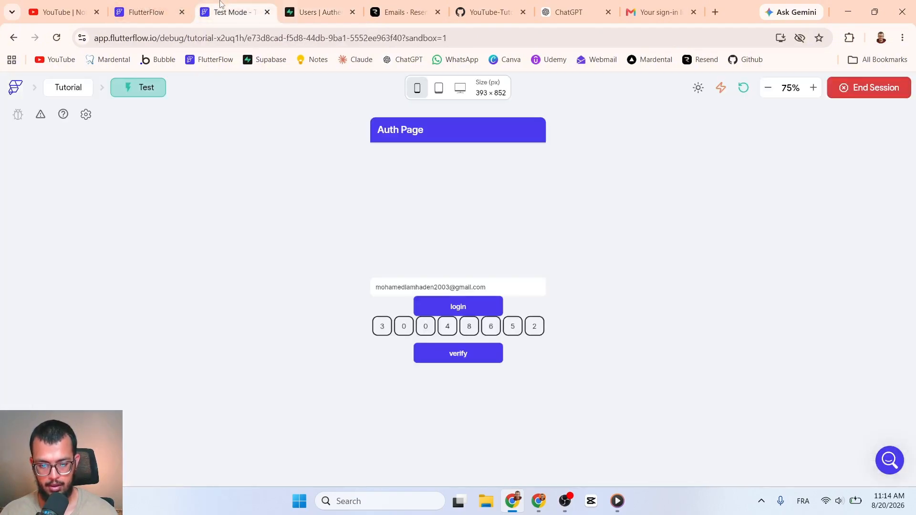
click(460, 309)
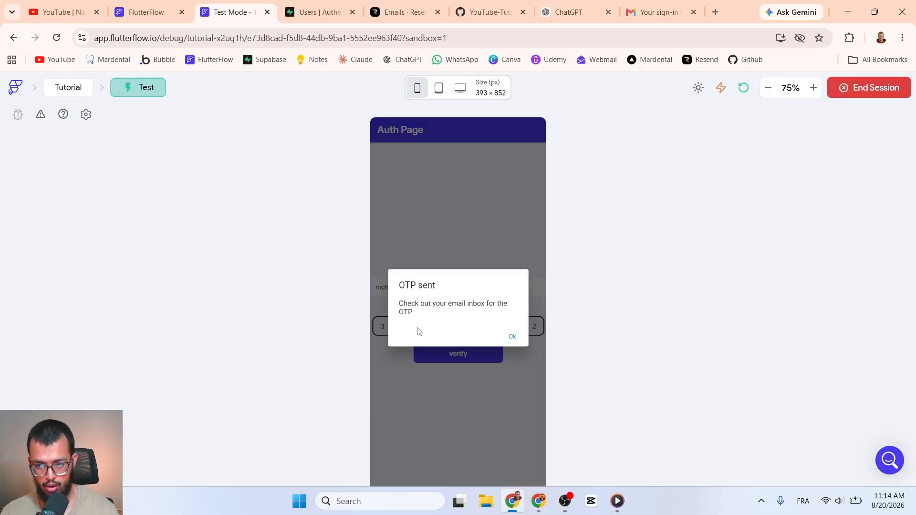
Open the sendLoginOtp code file on GitHub beside verifyLoginOtp.
click(451, 5)
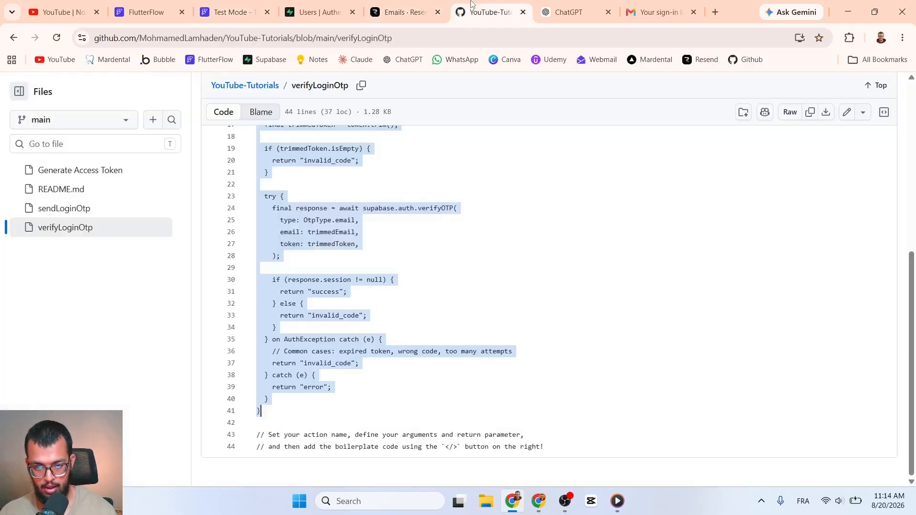
click(67, 208)
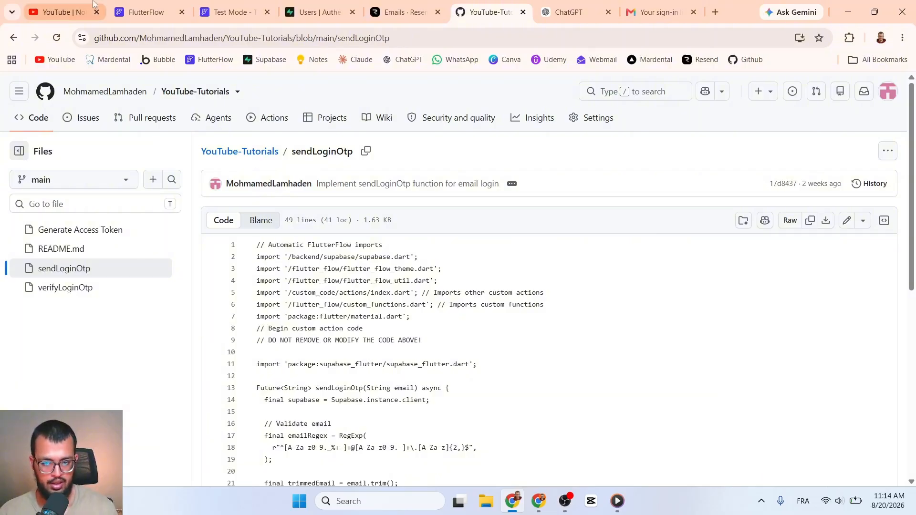
click(246, 8)
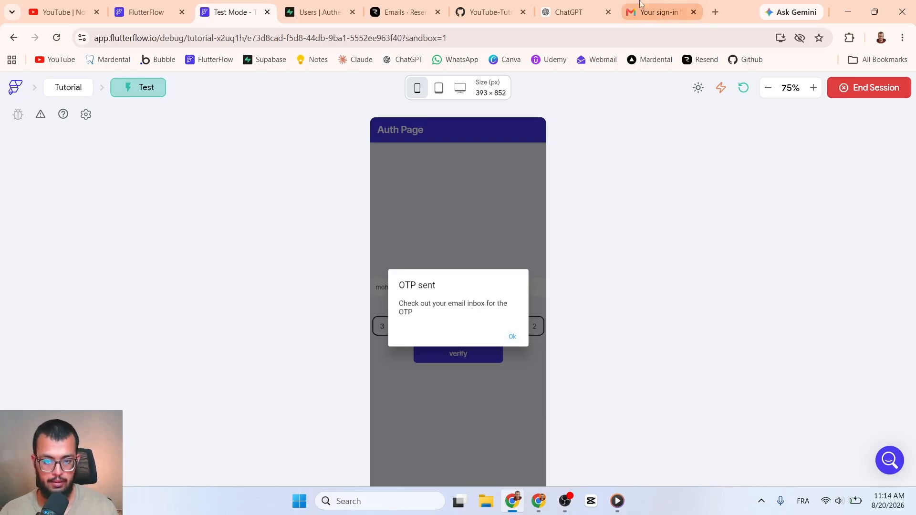
click(496, 4)
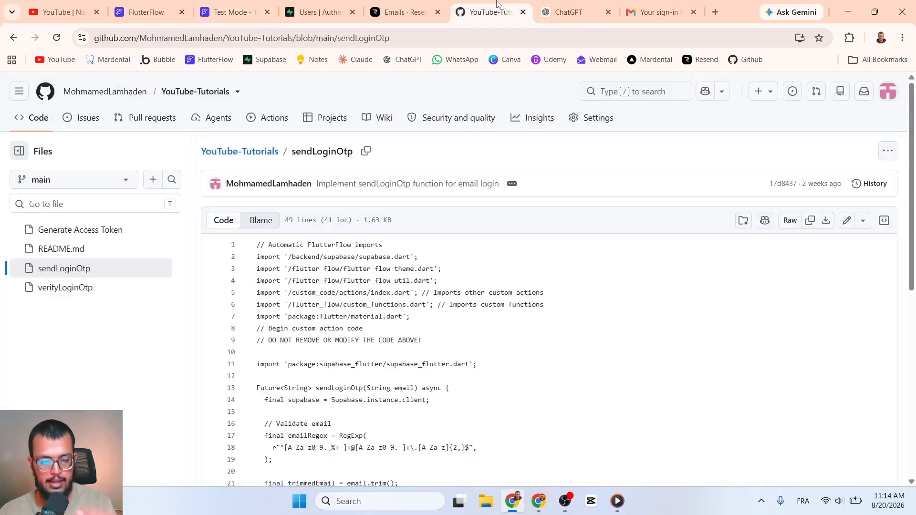